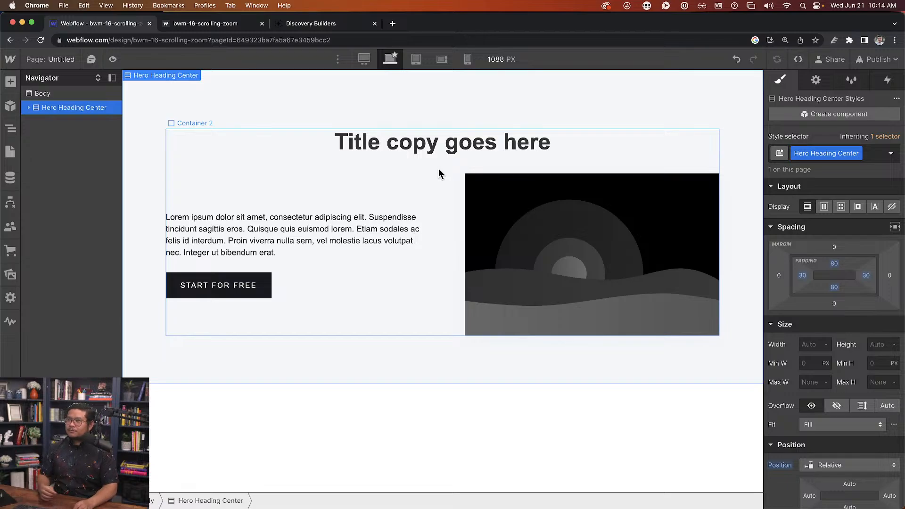
# Add a div block to the body below the hero section and give it a new class named "scroll track".
pyautogui.click(83, 96)
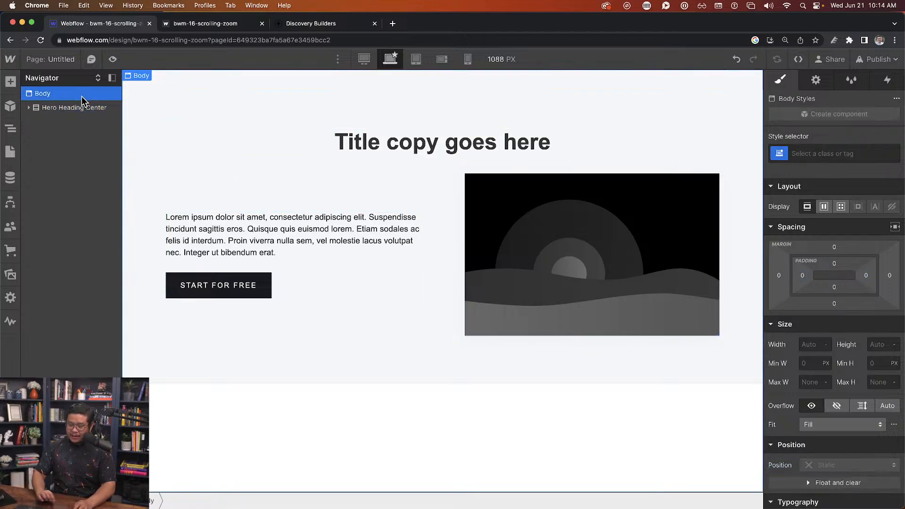
pyautogui.press('super+e')
pyautogui.write('div')
pyautogui.press('Return')
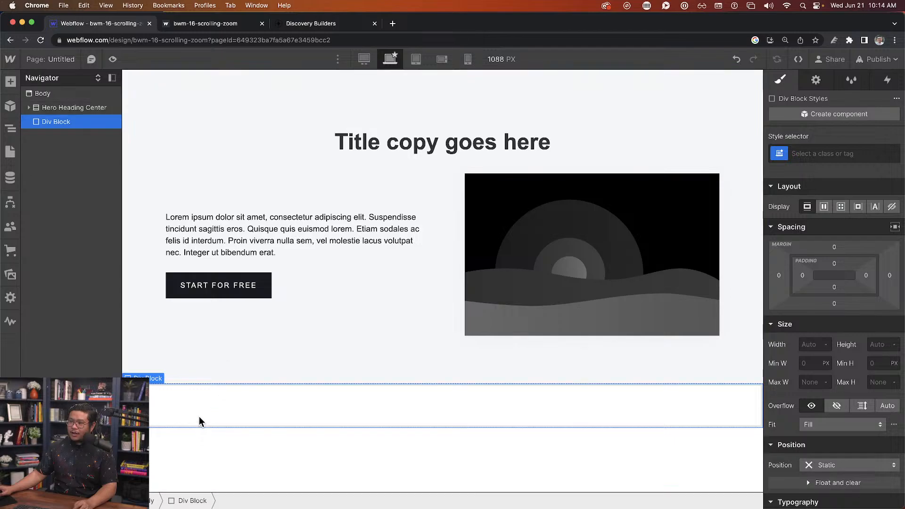
pyautogui.click(835, 154)
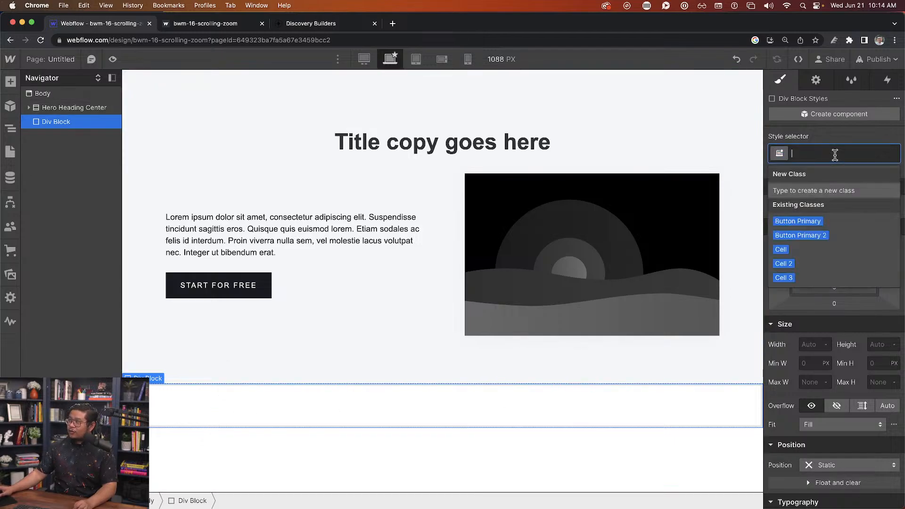
pyautogui.write('scroll track')
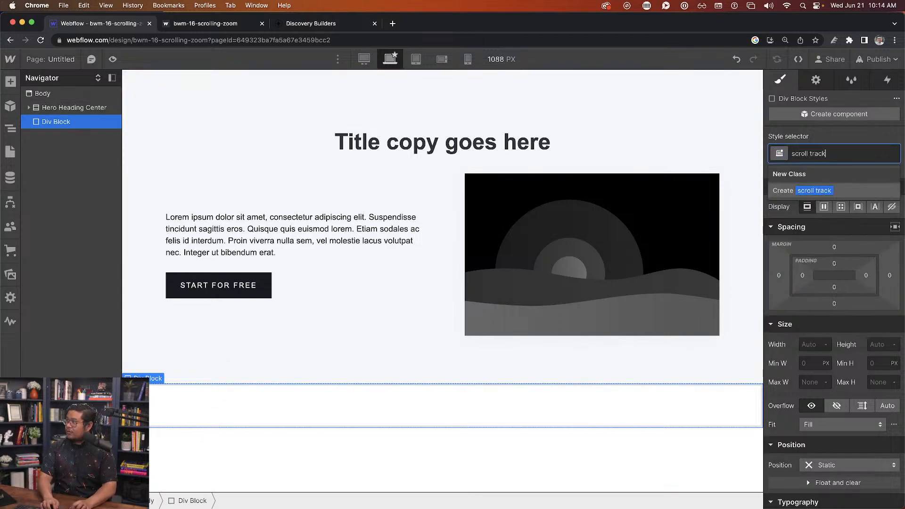
pyautogui.press('Return')
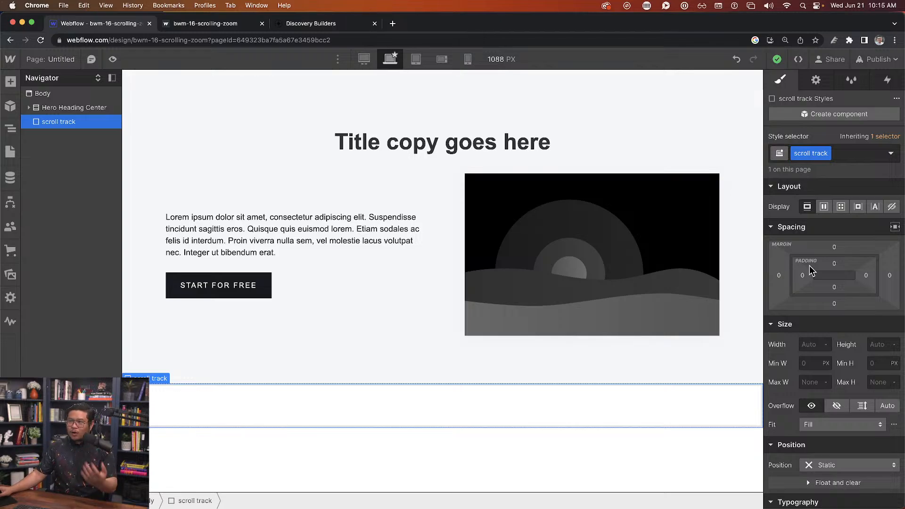
# Set the height of the scroll track block to 500 SVH.
pyautogui.click(877, 345)
pyautogui.write('5')
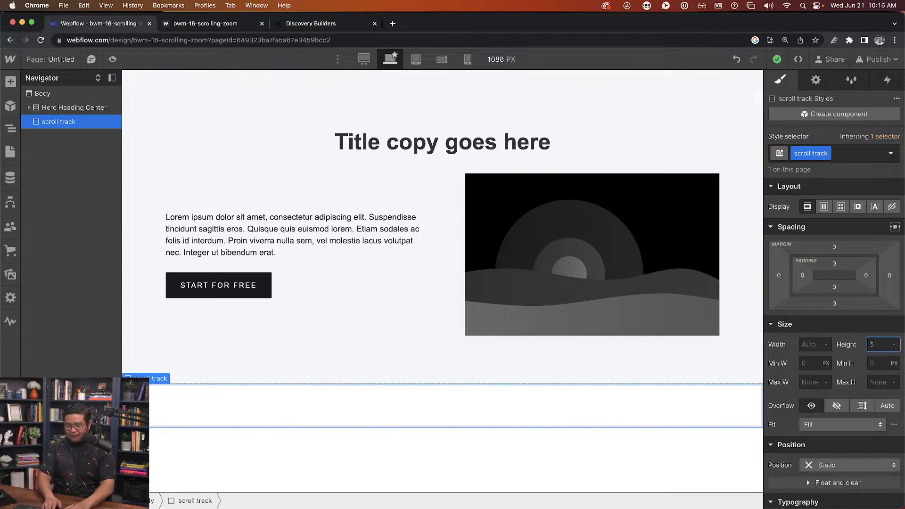
pyautogui.write('00svh')
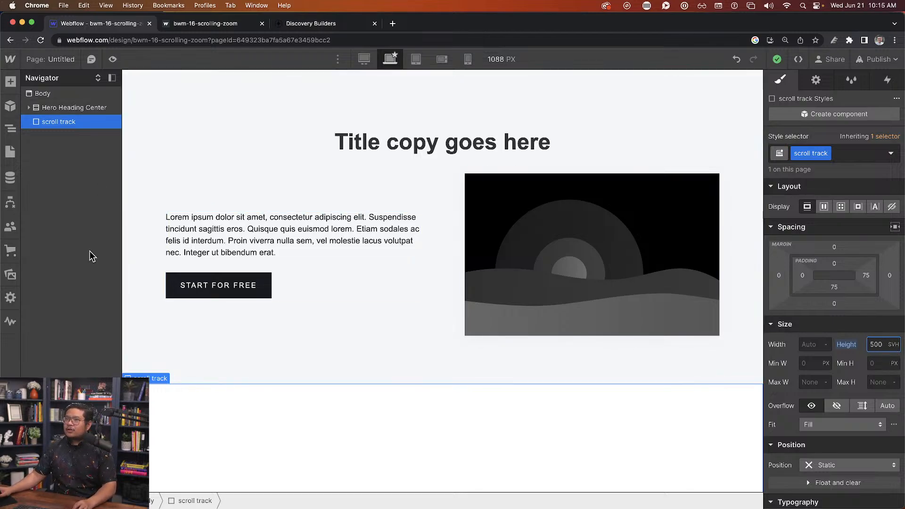
# Temporarily give the scroll track a linear gradient background to inspect its full length, and reset the background.
pyautogui.scroll(-8, 832, 422)
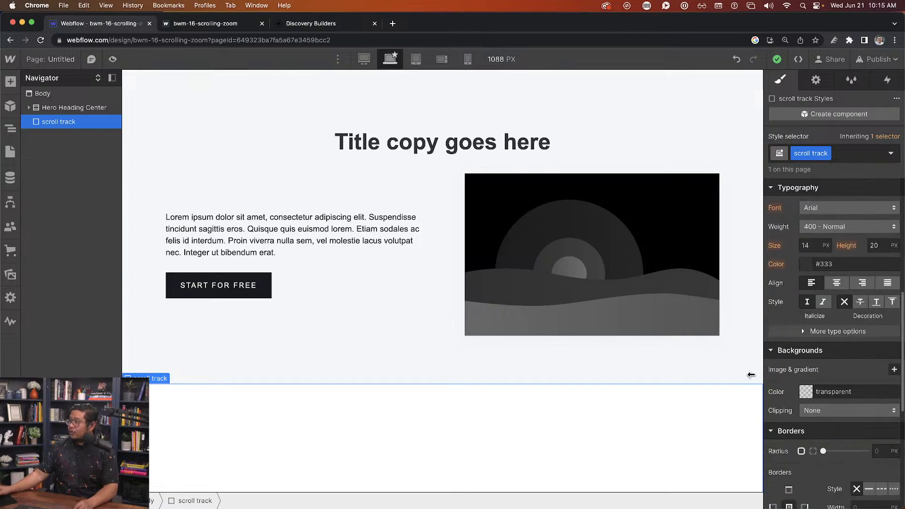
pyautogui.click(895, 369)
pyautogui.click(835, 156)
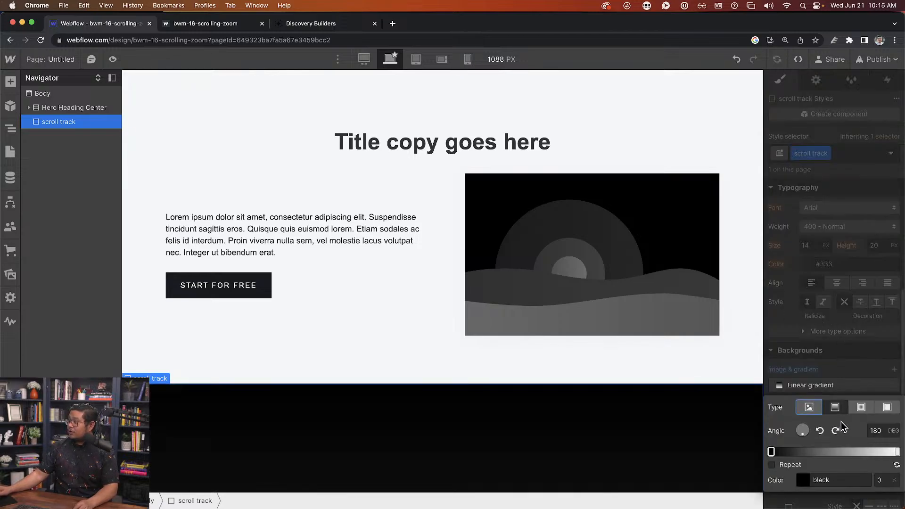
pyautogui.press('Escape')
pyautogui.scroll(-6, 410, 280)
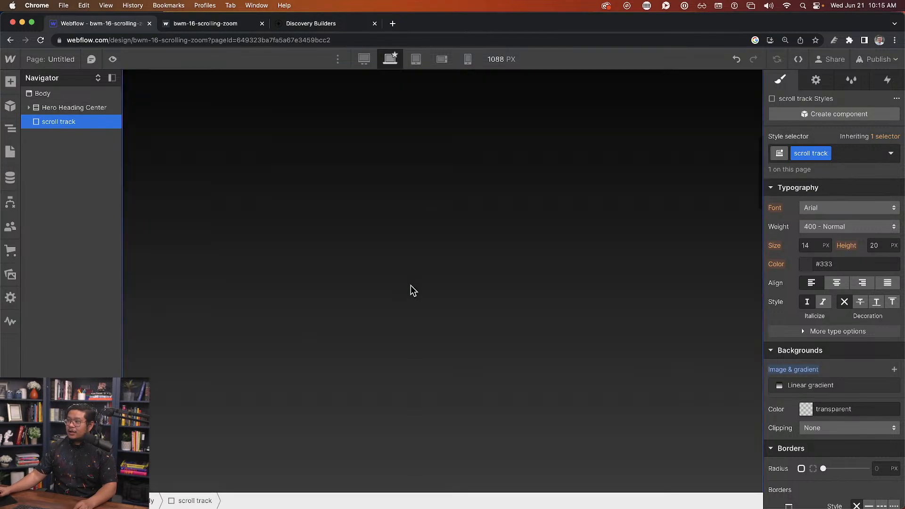
pyautogui.scroll(-5, 412, 285)
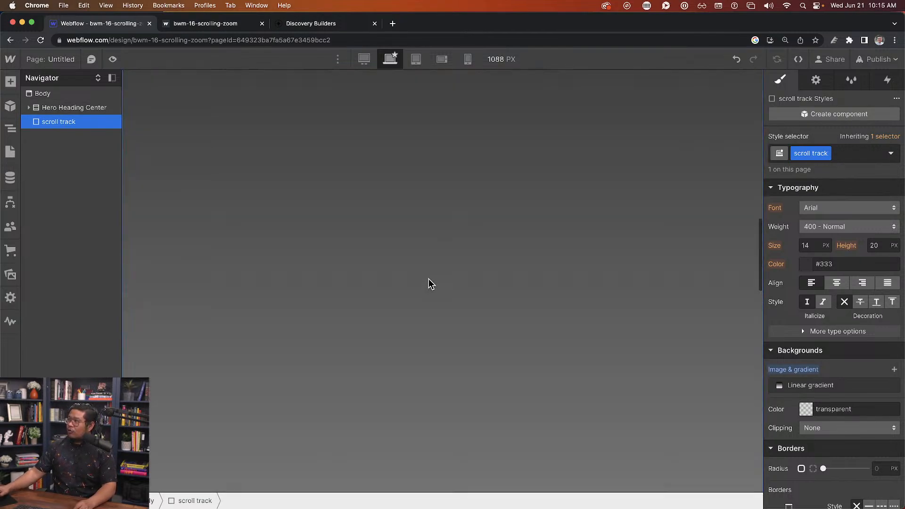
pyautogui.scroll(-8, 429, 280)
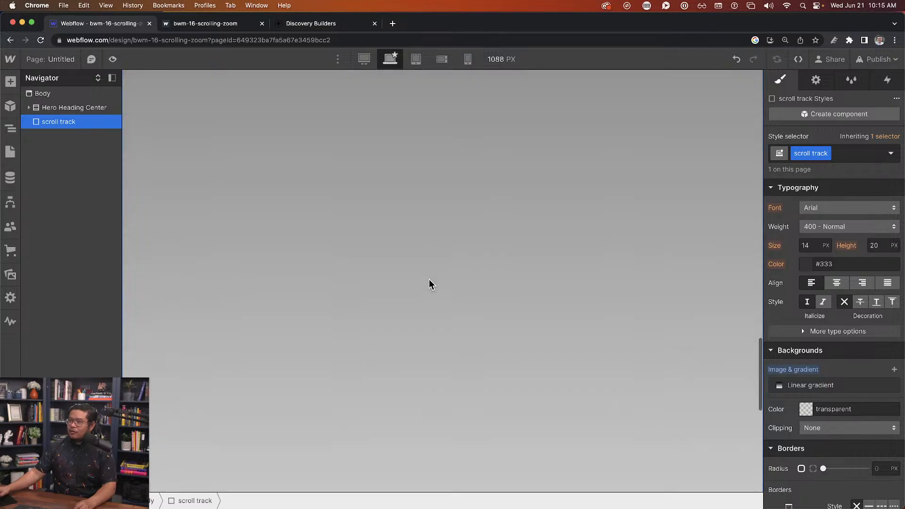
pyautogui.scroll(15, 427, 287)
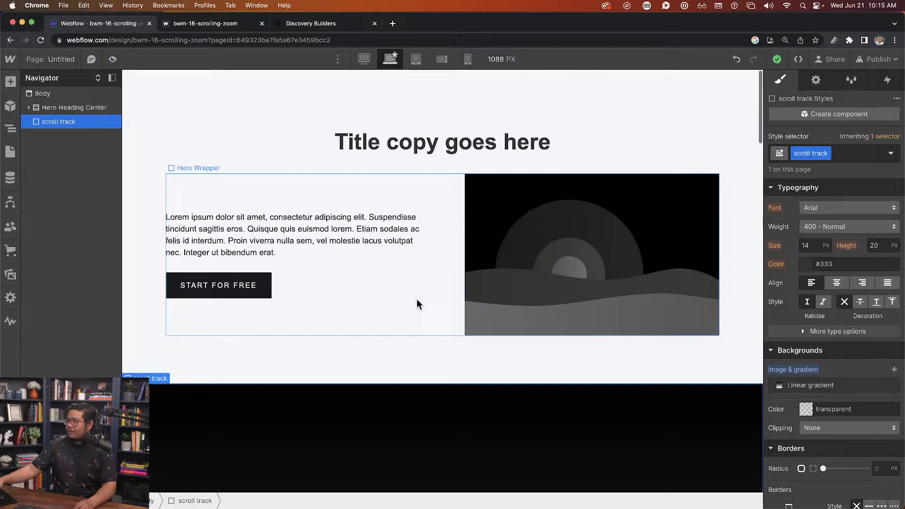
pyautogui.click(793, 369)
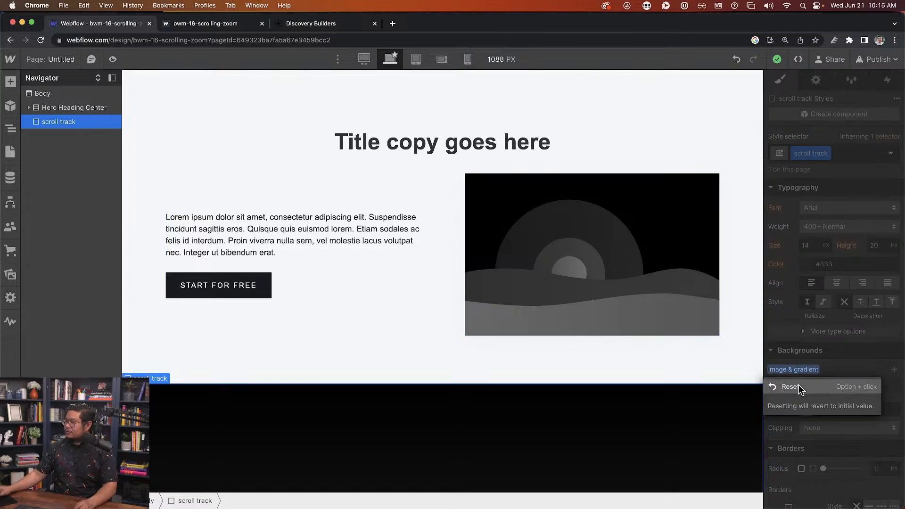
pyautogui.click(783, 380)
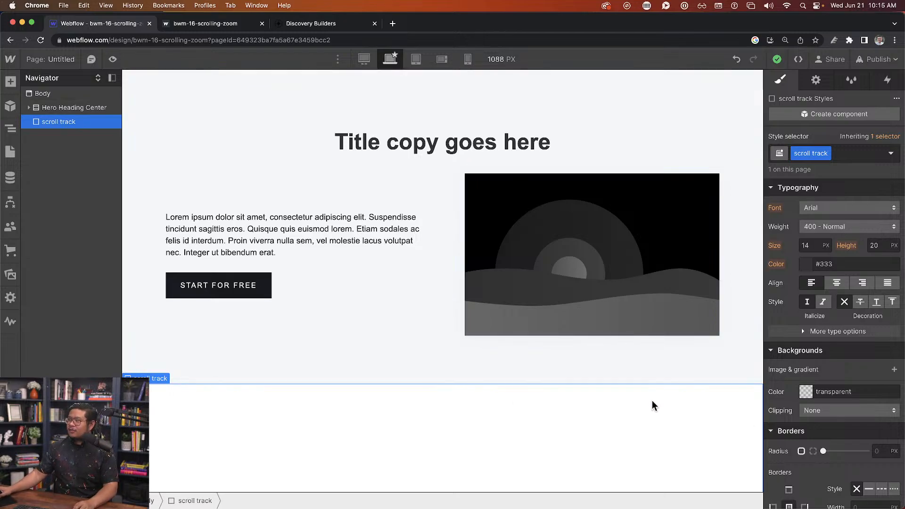
# Set the position of the scroll track block to Relative.
pyautogui.scroll(-1, 830, 366)
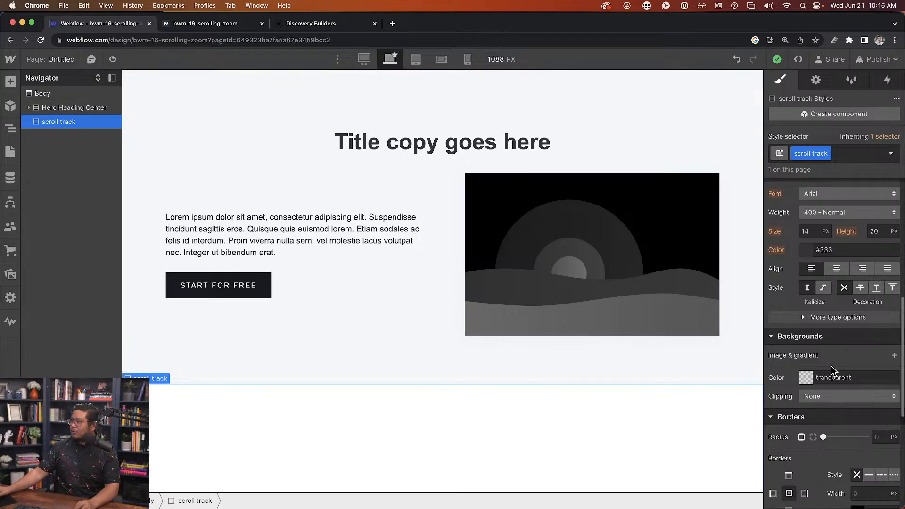
pyautogui.scroll(6, 831, 366)
pyautogui.scroll(-2, 834, 372)
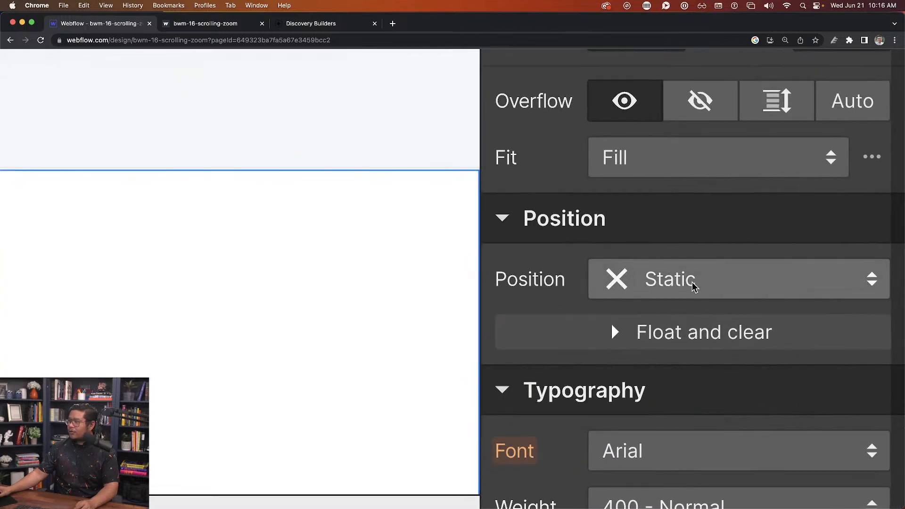
pyautogui.click(834, 421)
pyautogui.click(682, 239)
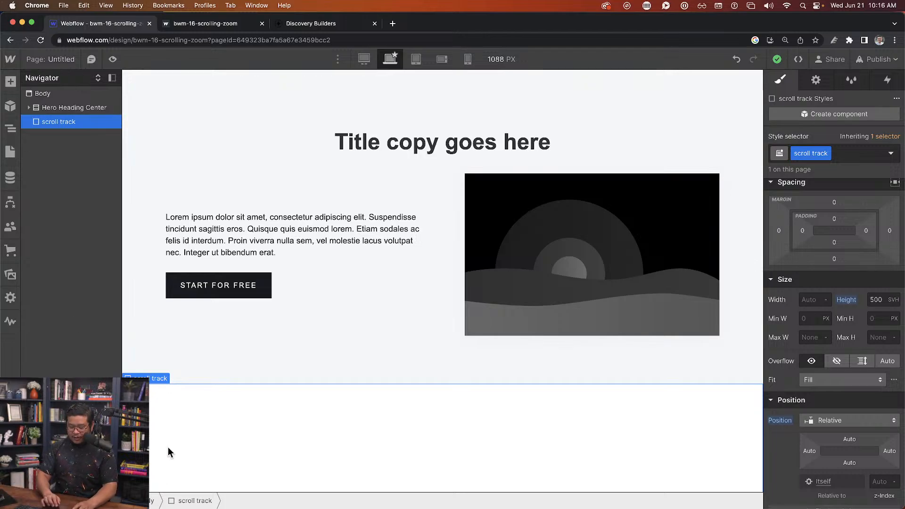
# Insert a Quick Stack element inside the scroll track block.
pyautogui.press('super+e')
pyautogui.write('quick')
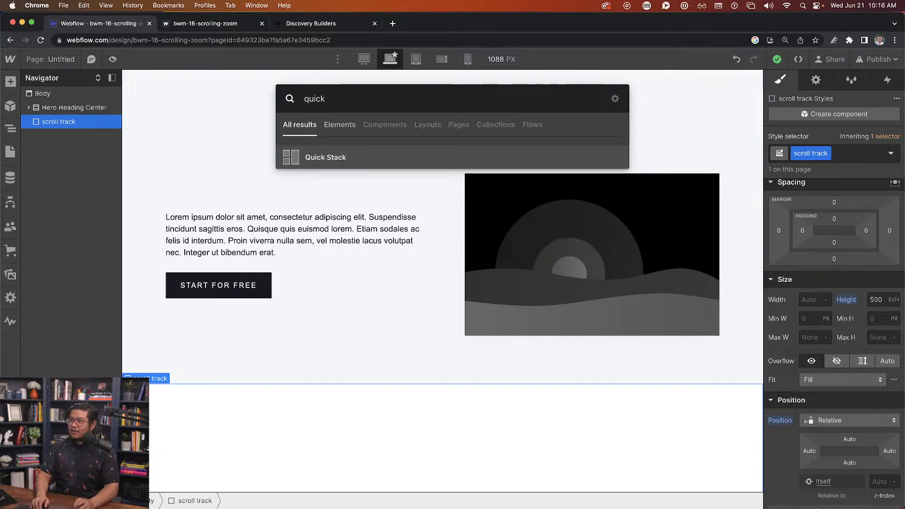
pyautogui.press('Return')
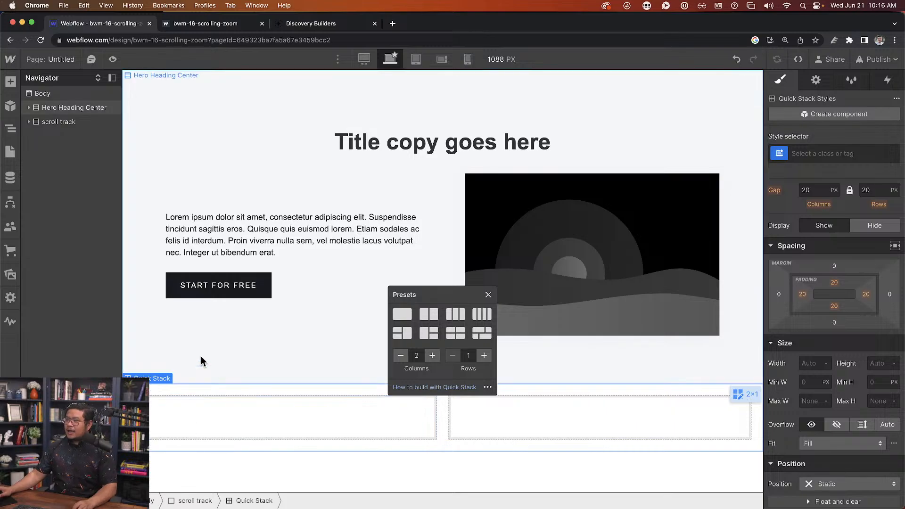
# Check the image grid on the published bwm-16-scrolling-zoom page and set the Quick Stack to 4 columns and 3 rows.
pyautogui.click(209, 25)
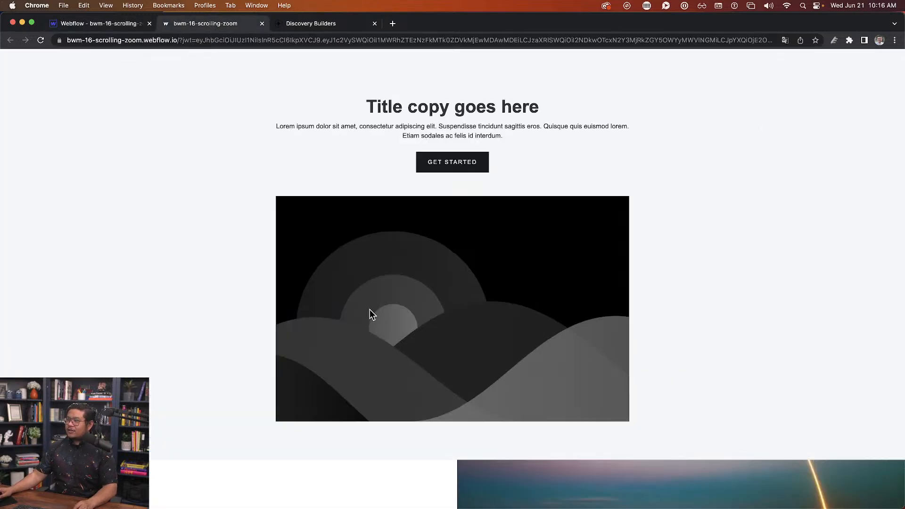
pyautogui.scroll(-10, 371, 316)
pyautogui.scroll(-2, 373, 320)
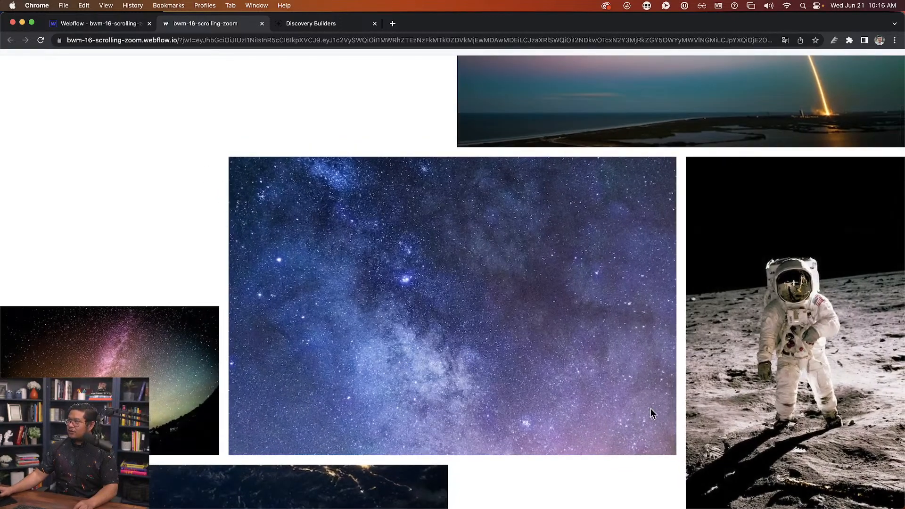
pyautogui.click(138, 25)
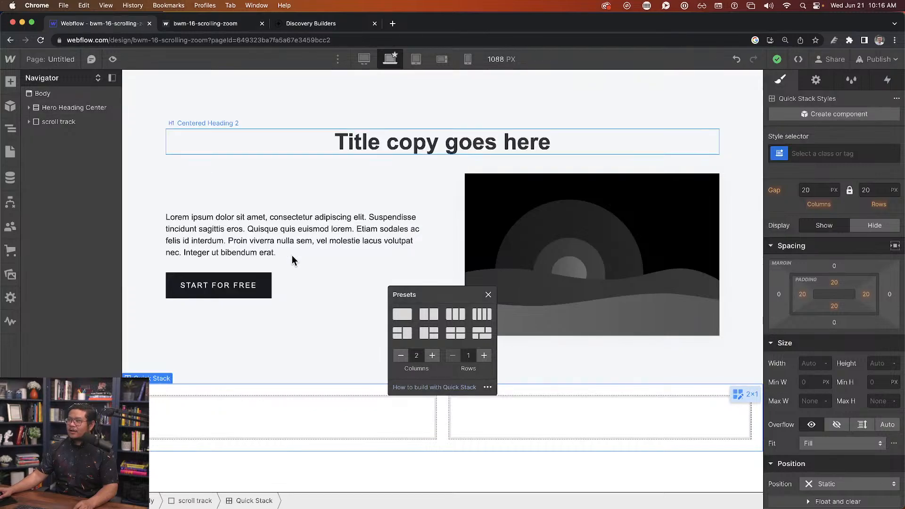
pyautogui.click(432, 356)
pyautogui.click(432, 355)
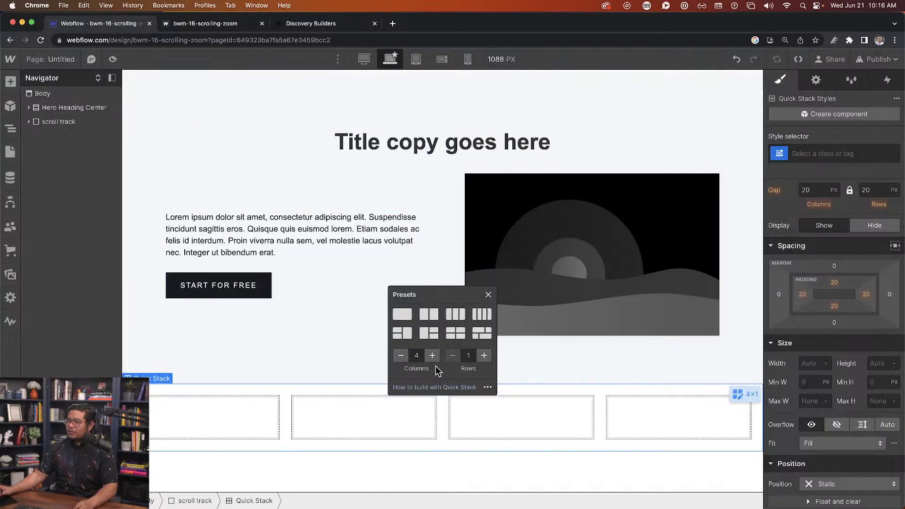
pyautogui.click(484, 356)
pyautogui.click(484, 356)
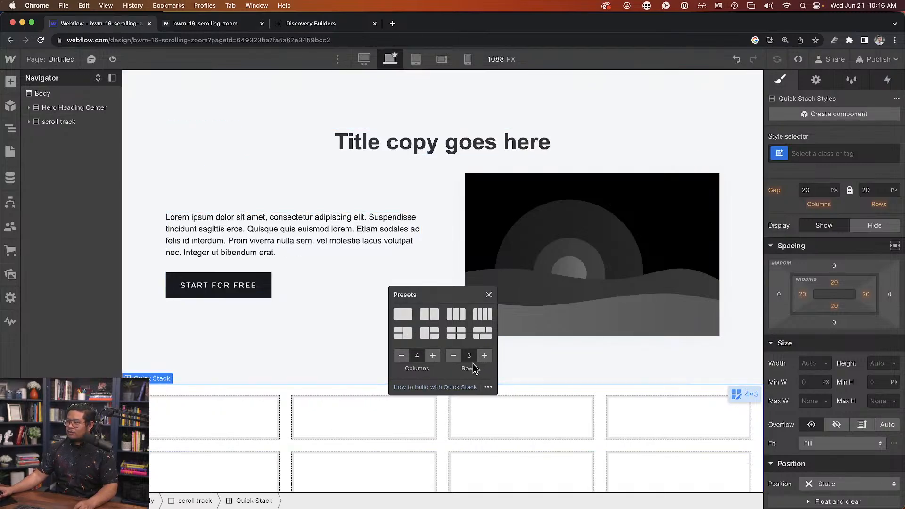
pyautogui.click(488, 295)
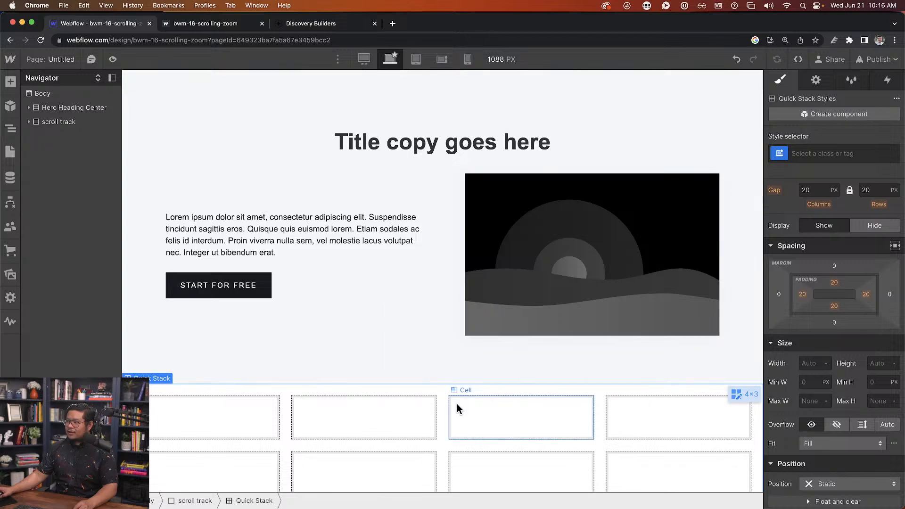
# Merge the first two cells of the Quick Stack's third row and the last two cells of its first row.
pyautogui.scroll(-5, 457, 403)
pyautogui.scroll(1, 456, 398)
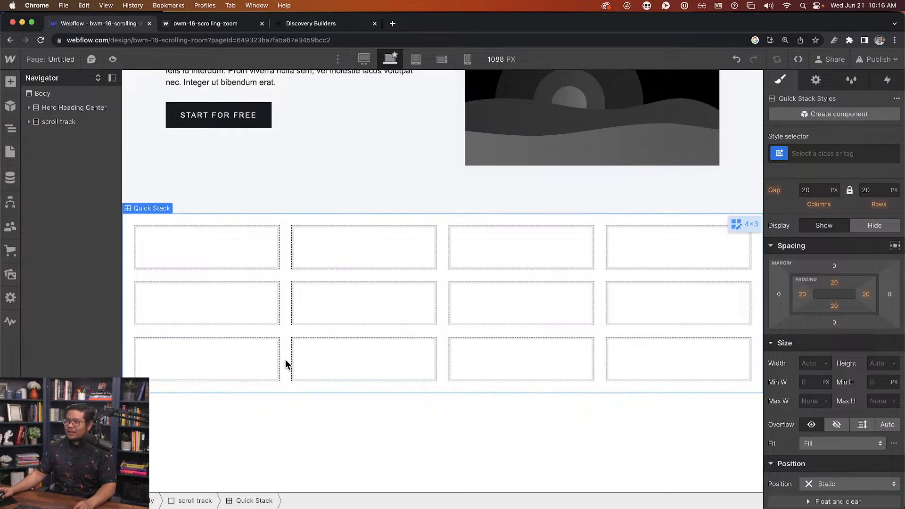
pyautogui.click(251, 361)
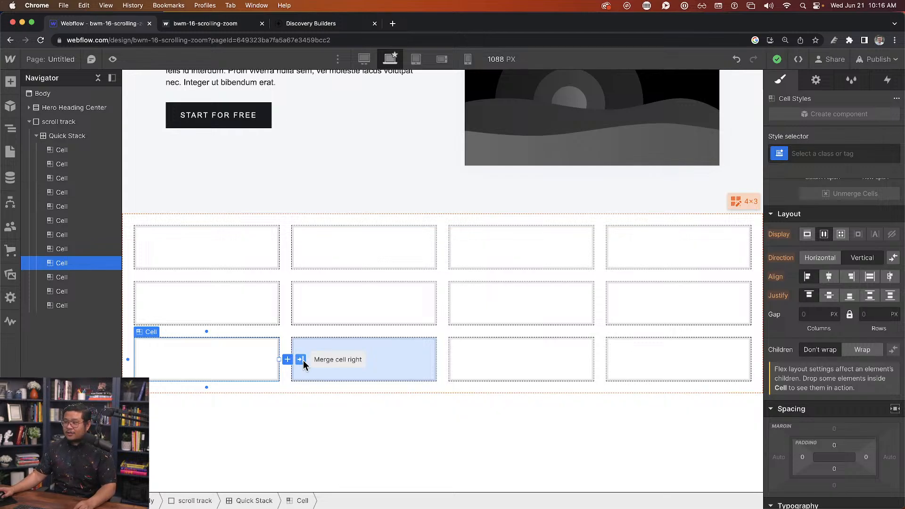
pyautogui.click(304, 360)
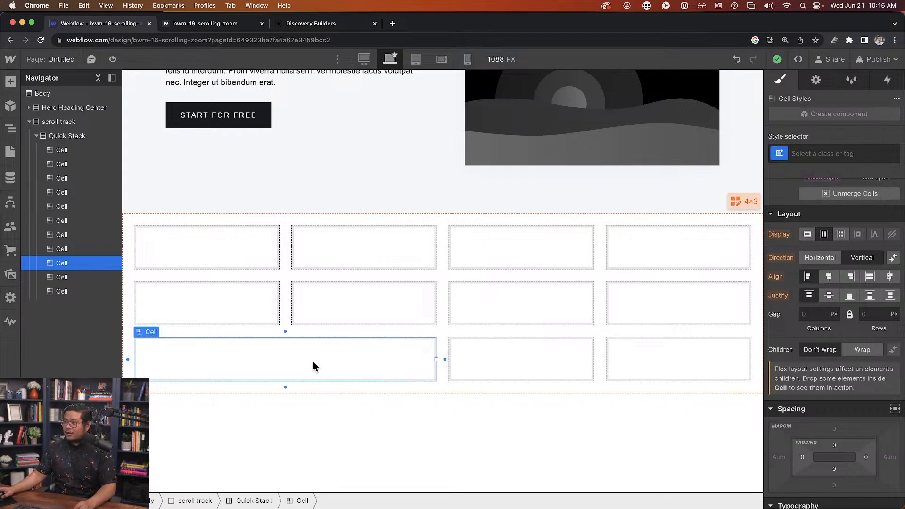
pyautogui.click(617, 250)
pyautogui.click(584, 248)
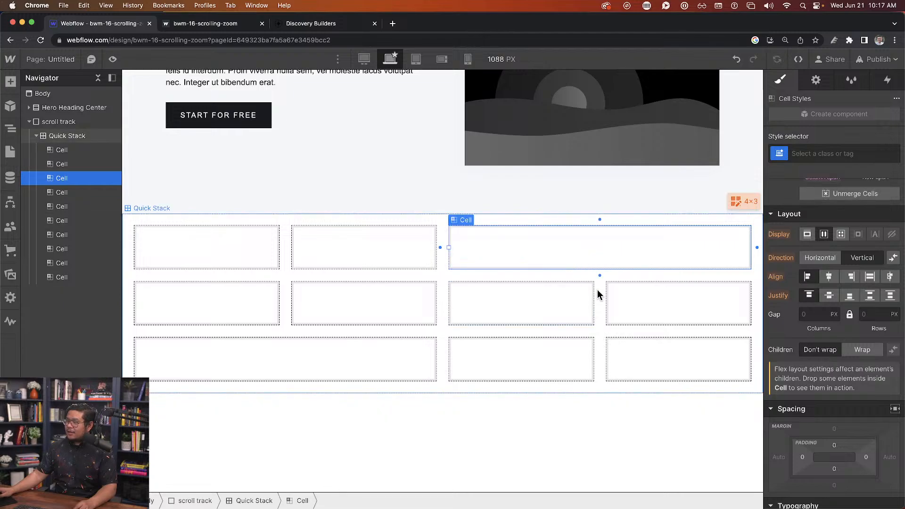
# Merge the two middle cells of the second row, and merge the last column's cells across rows two and three.
pyautogui.click(476, 302)
pyautogui.click(428, 304)
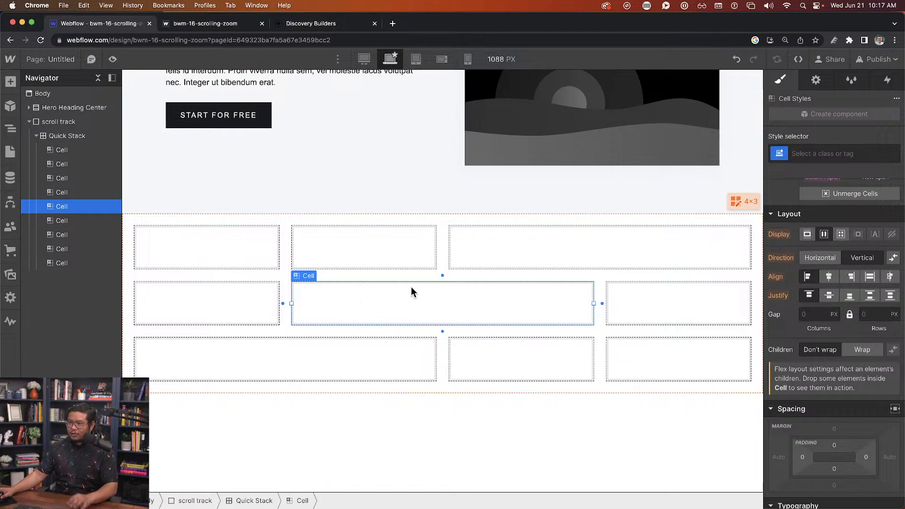
pyautogui.click(679, 313)
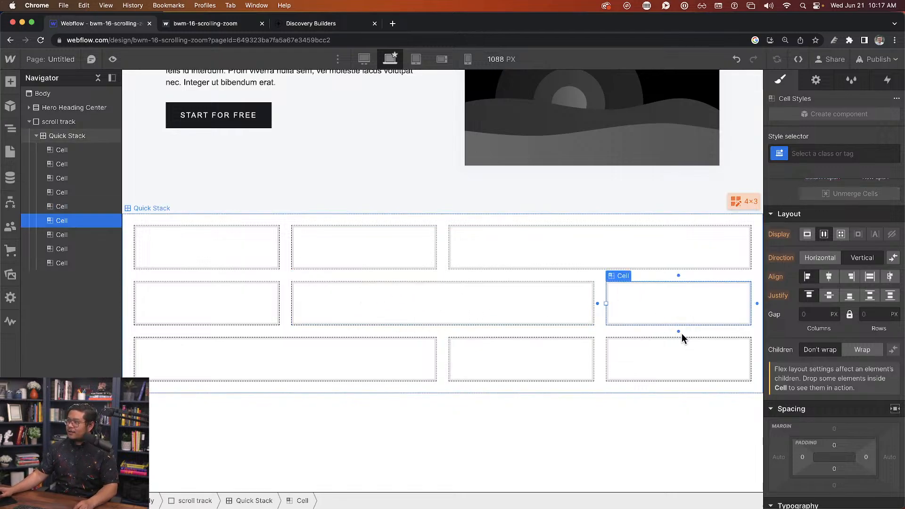
pyautogui.click(678, 331)
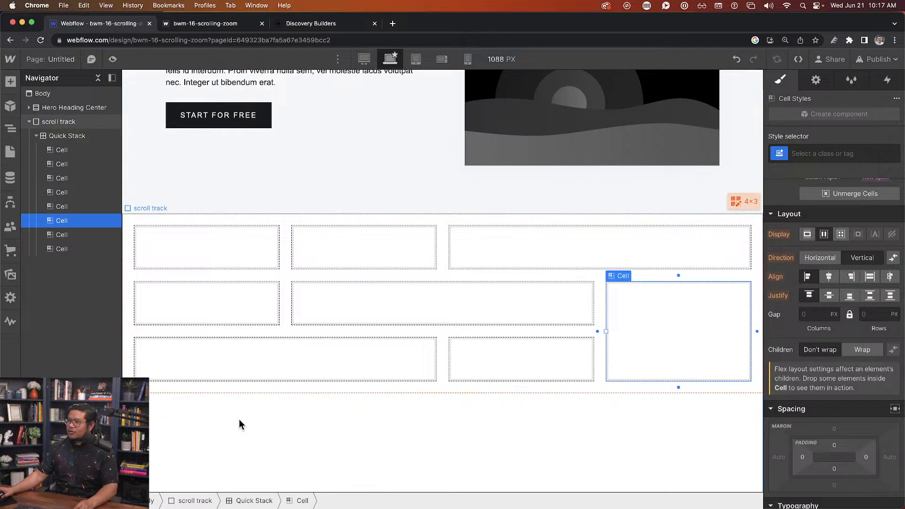
# Set the Quick Stack's height to 100 SVH.
pyautogui.click(73, 137)
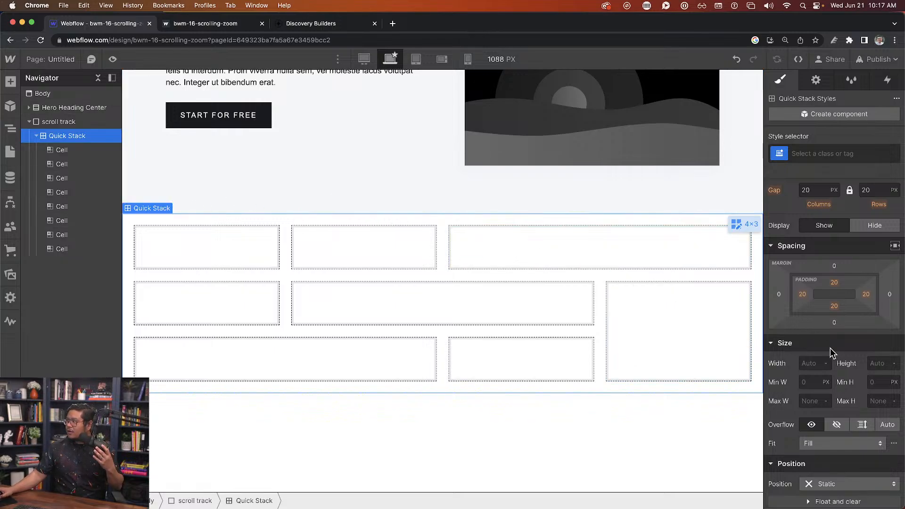
pyautogui.scroll(-1, 832, 363)
pyautogui.scroll(-1, 832, 360)
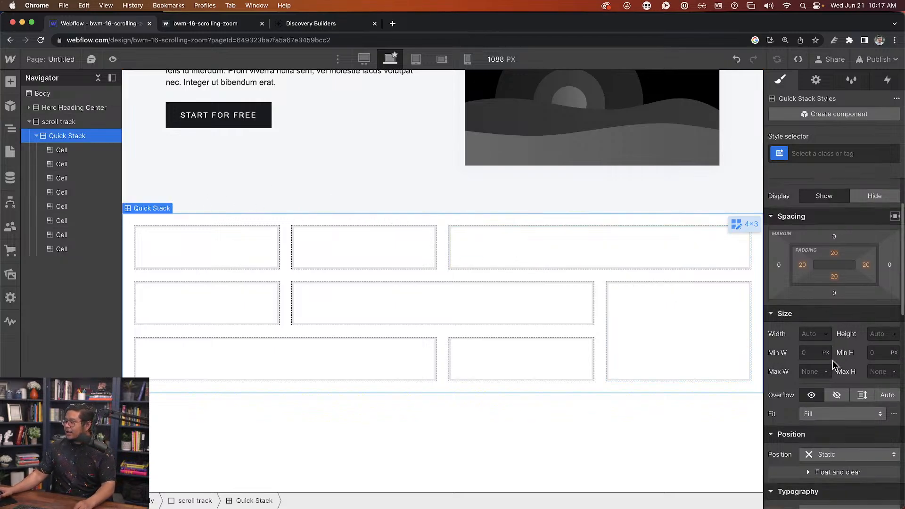
pyautogui.click(870, 335)
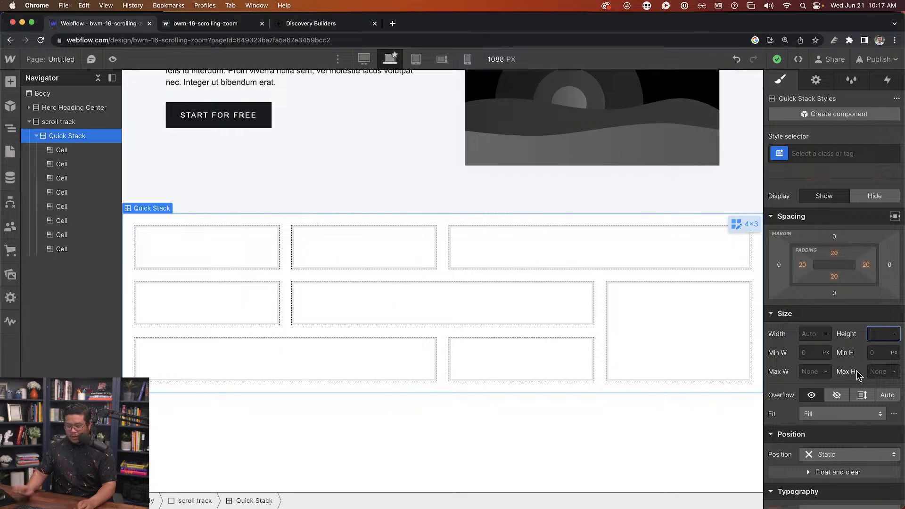
pyautogui.write('100svh')
pyautogui.press('Return')
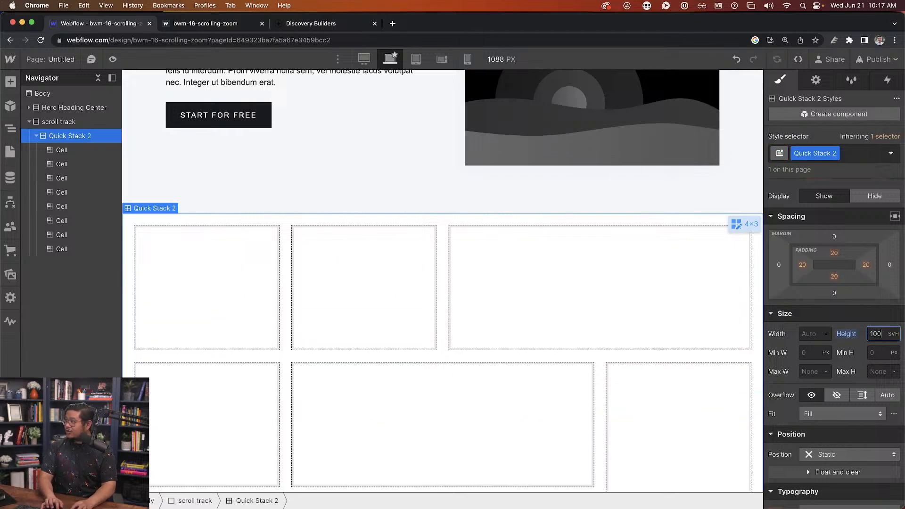
pyautogui.scroll(-4, 646, 343)
pyautogui.scroll(-4, 643, 341)
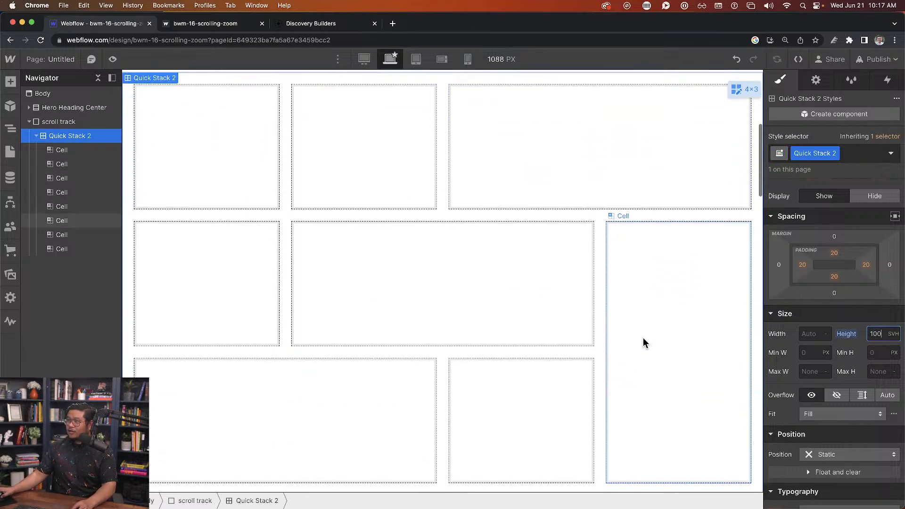
pyautogui.scroll(3, 642, 339)
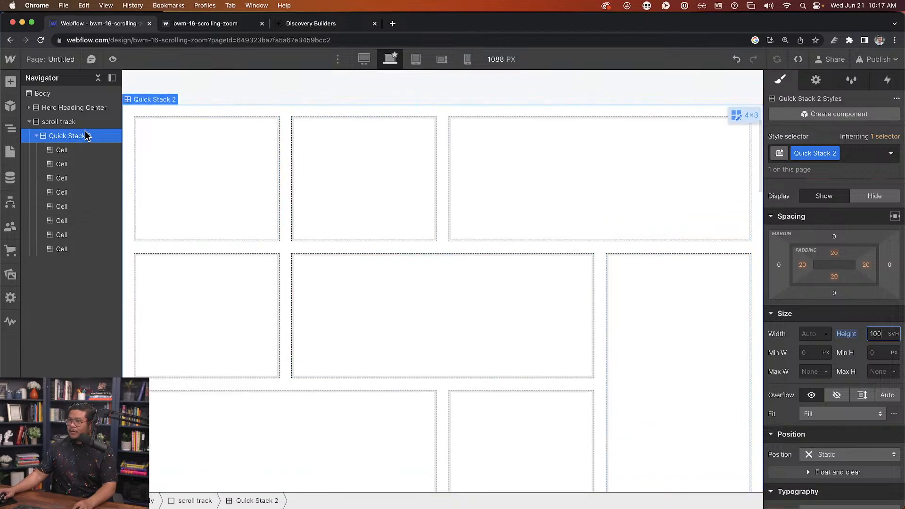
# Add a div block inside the scroll track and nest the Quick Stack within it.
pyautogui.click(66, 125)
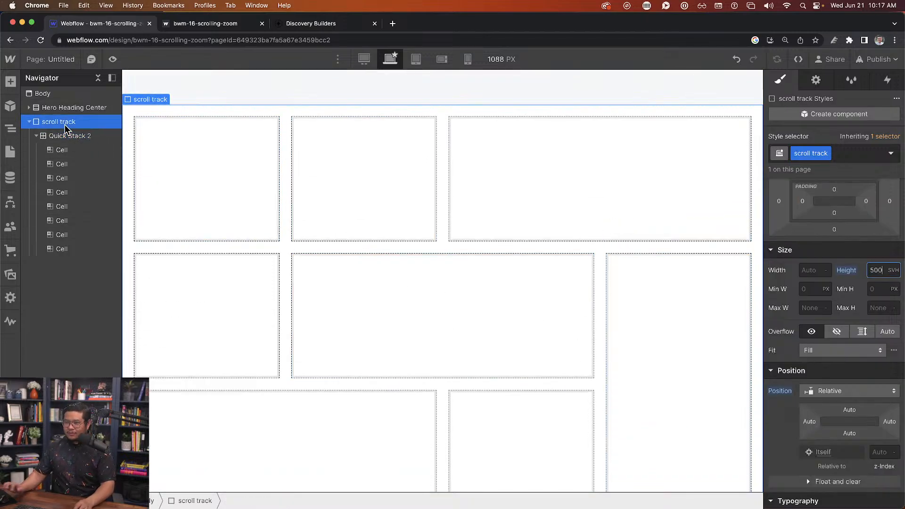
pyautogui.press('super+e')
pyautogui.write('div')
pyautogui.press('Return')
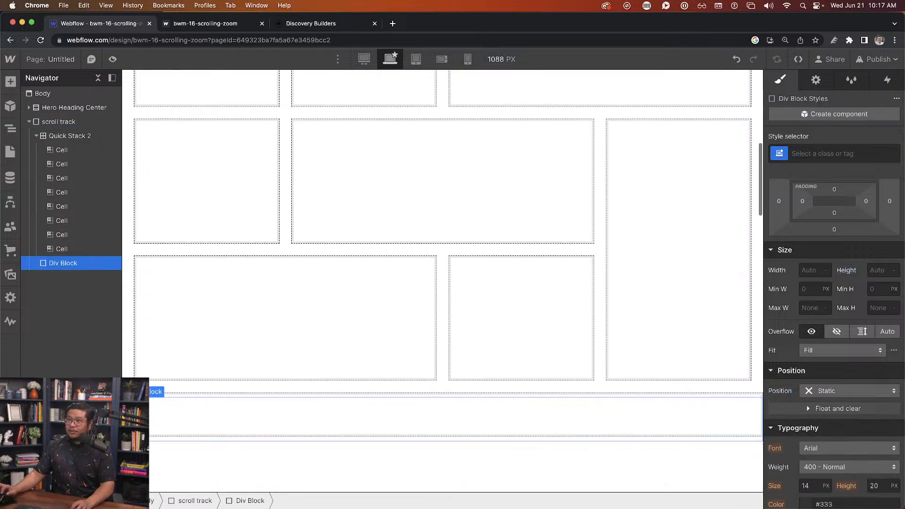
pyautogui.moveTo(61, 262); pyautogui.dragTo(53, 141)
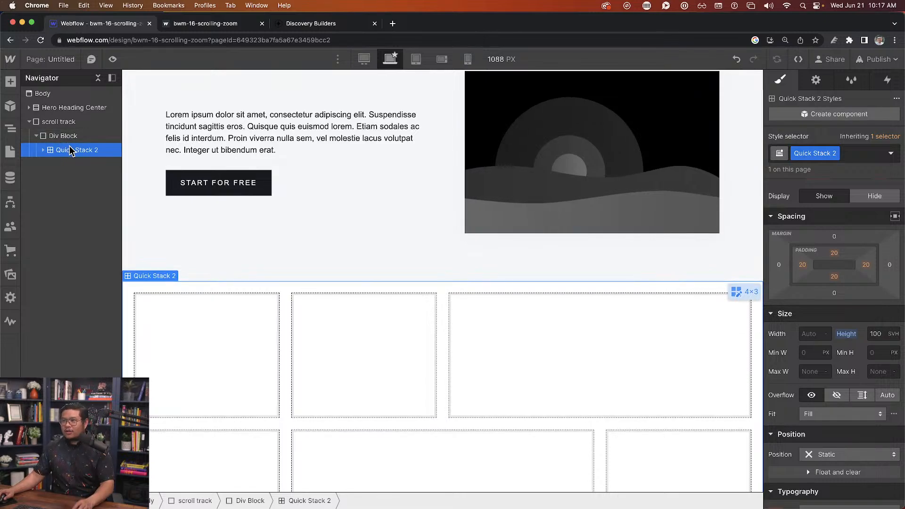
pyautogui.scroll(2, 210, 296)
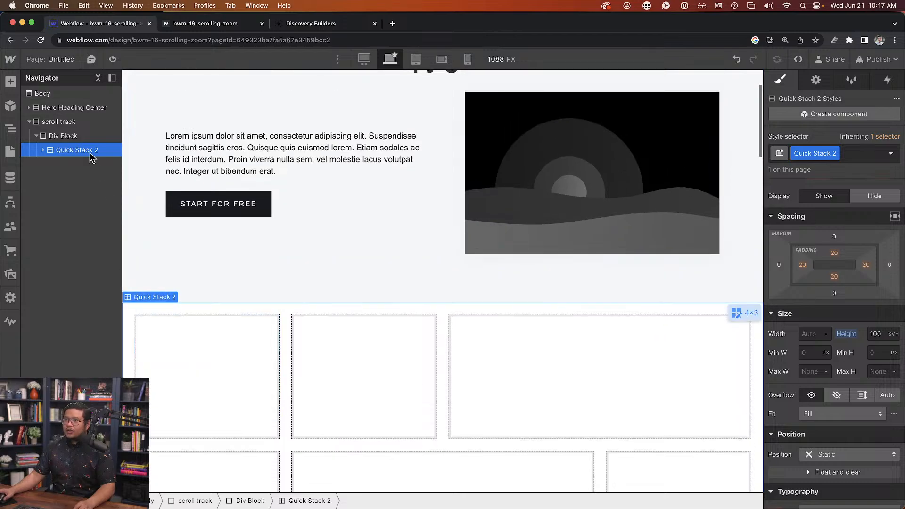
# Give the div block wrapping the Quick Stack the class name "grid mask".
pyautogui.click(61, 137)
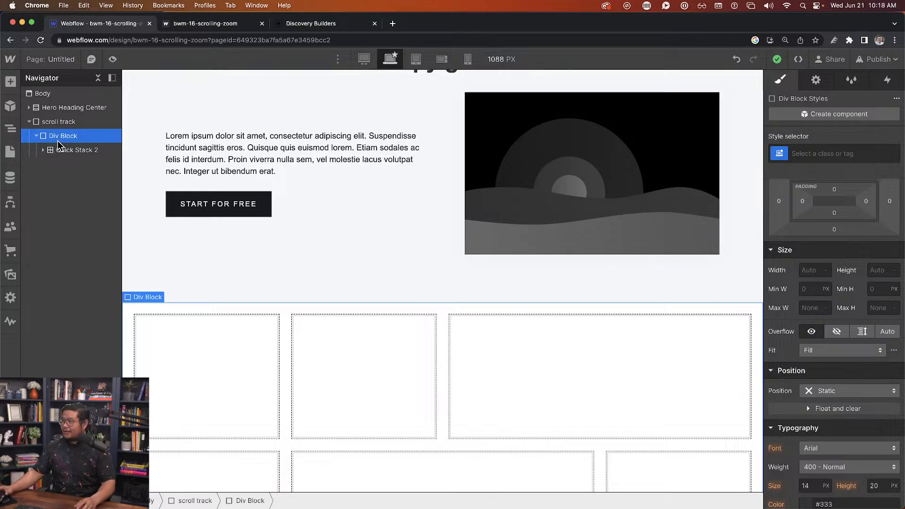
pyautogui.scroll(2, 827, 395)
pyautogui.scroll(1, 828, 395)
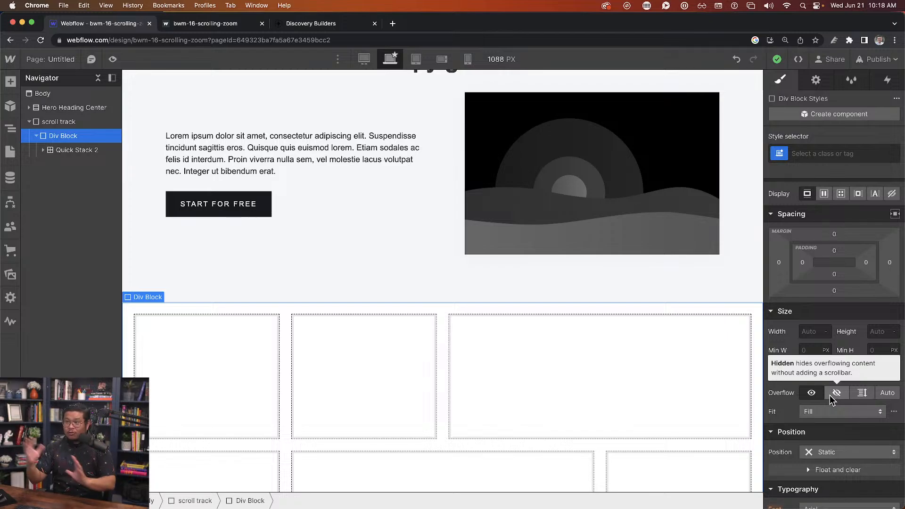
pyautogui.click(818, 155)
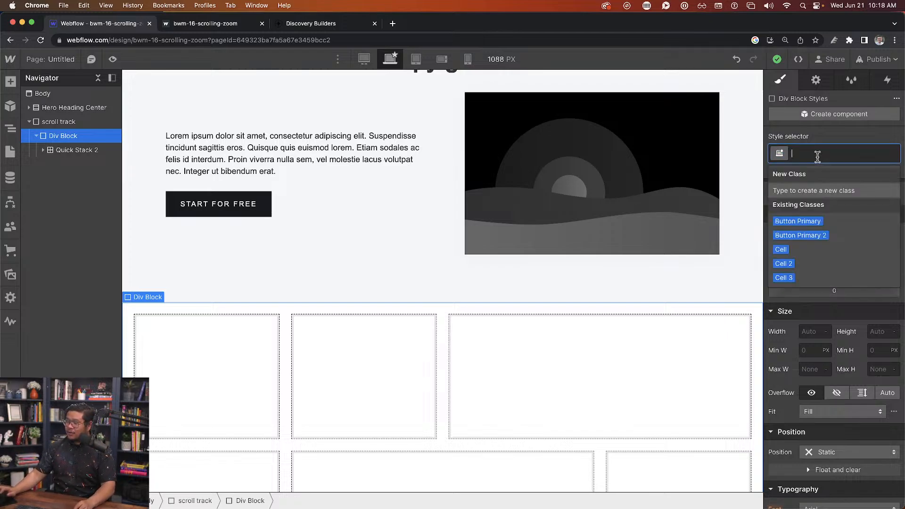
pyautogui.write('grid mask')
pyautogui.press('Return')
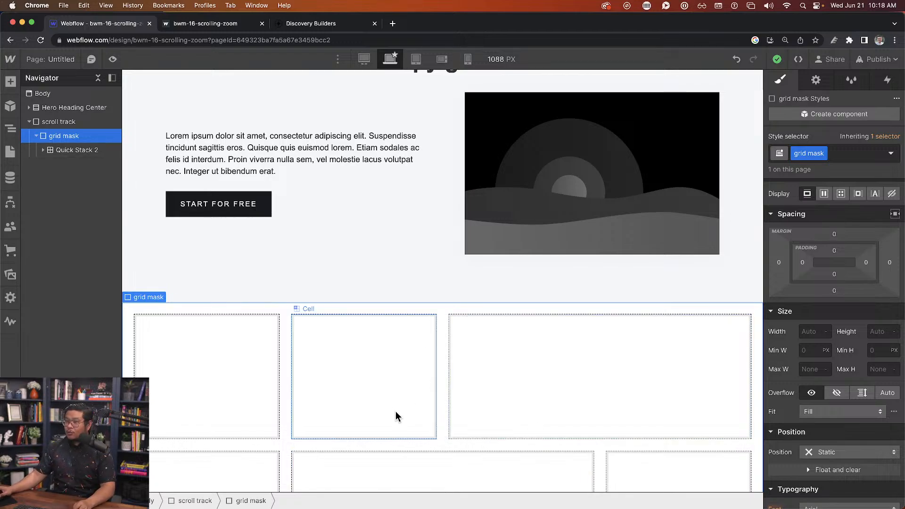
# Set the grid mask's overflow to hidden and its position to sticky with a top offset of 0.
pyautogui.click(836, 394)
pyautogui.scroll(-4, 835, 378)
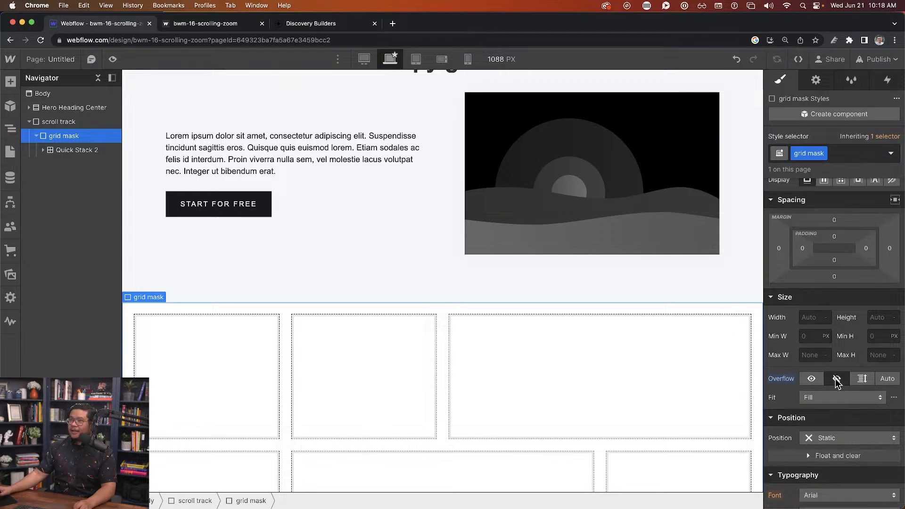
pyautogui.click(828, 377)
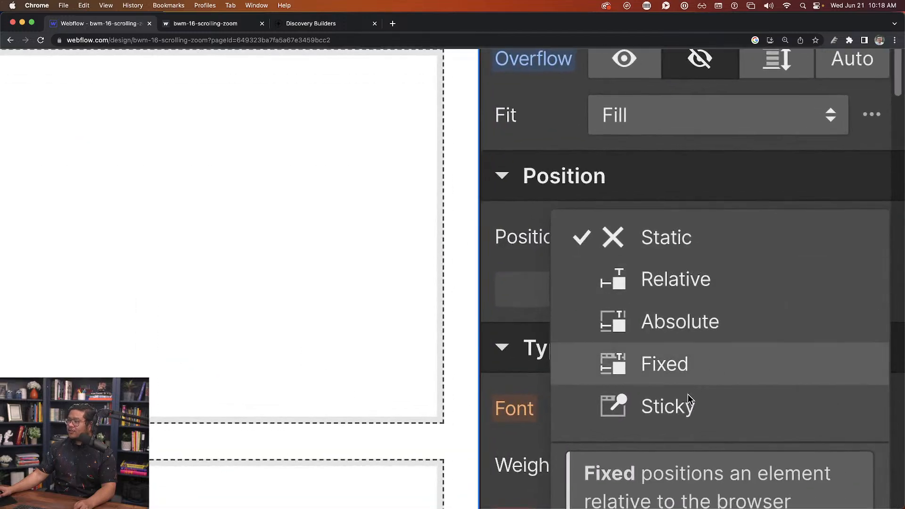
pyautogui.click(688, 398)
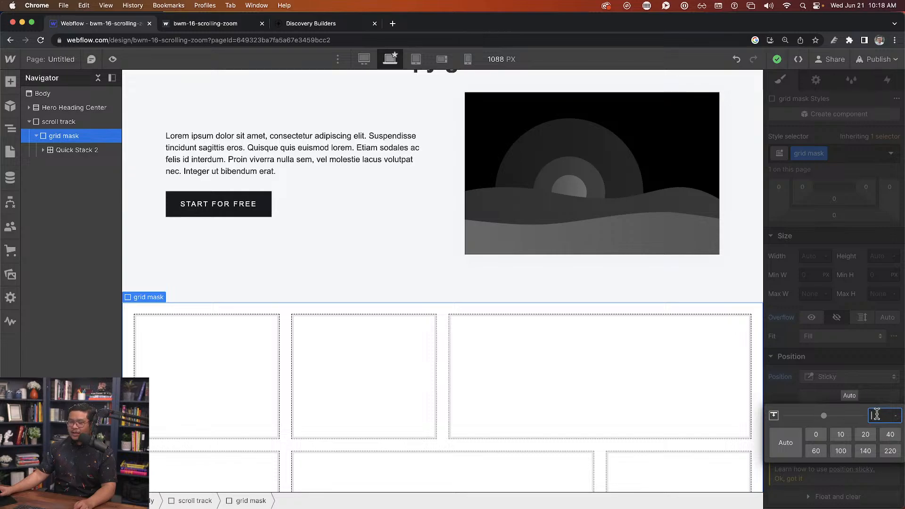
pyautogui.write('0')
pyautogui.press('Return')
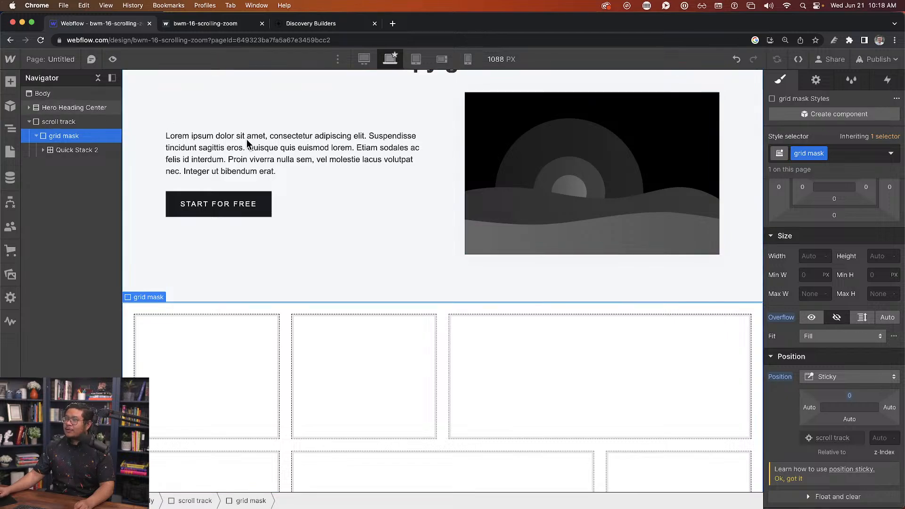
# Examine how the sticky grid mask behaves along the full length of the scroll track.
pyautogui.scroll(-5, 681, 292)
pyautogui.scroll(-3, 681, 292)
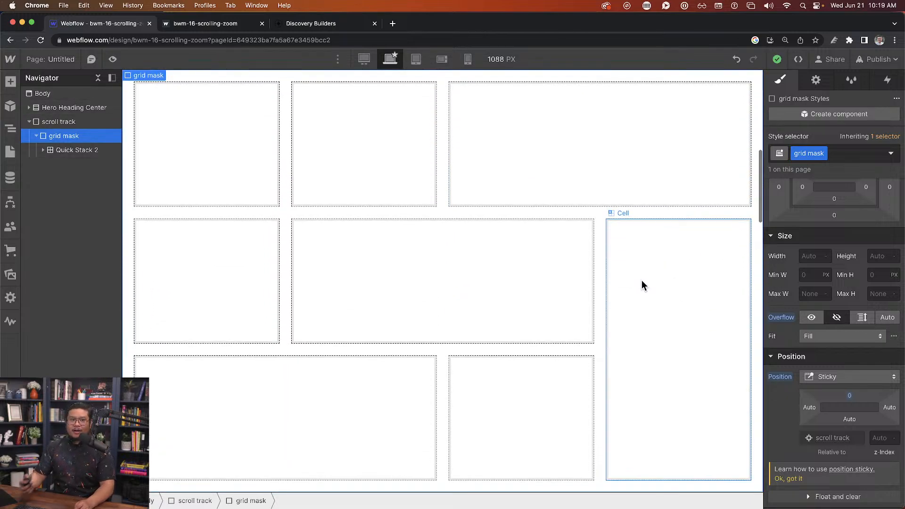
pyautogui.scroll(-10, 641, 281)
pyautogui.scroll(-5, 642, 281)
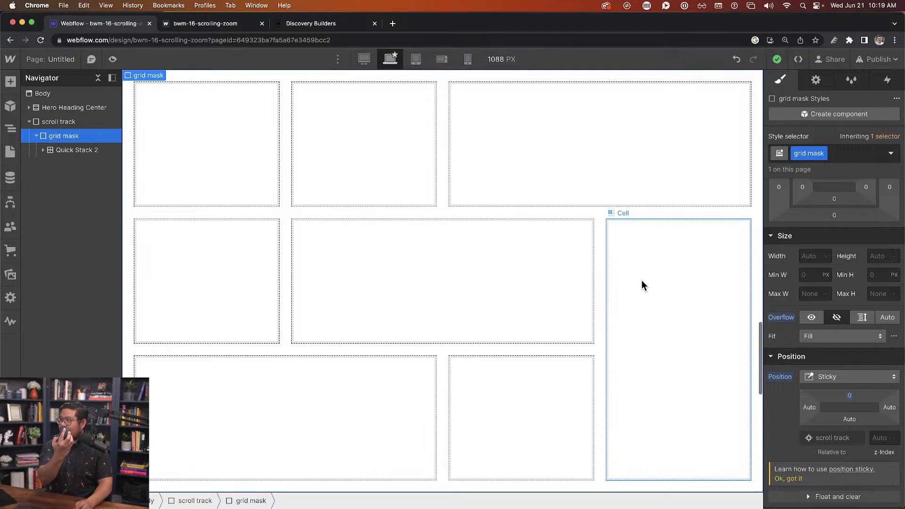
pyautogui.scroll(15, 641, 281)
pyautogui.scroll(-10, 641, 281)
pyautogui.scroll(-5, 641, 280)
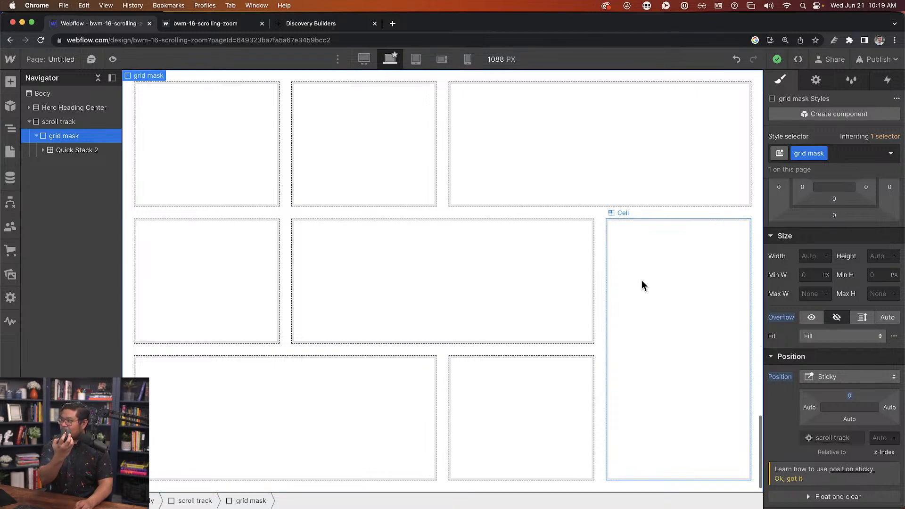
pyautogui.scroll(15, 641, 280)
pyautogui.scroll(5, 641, 285)
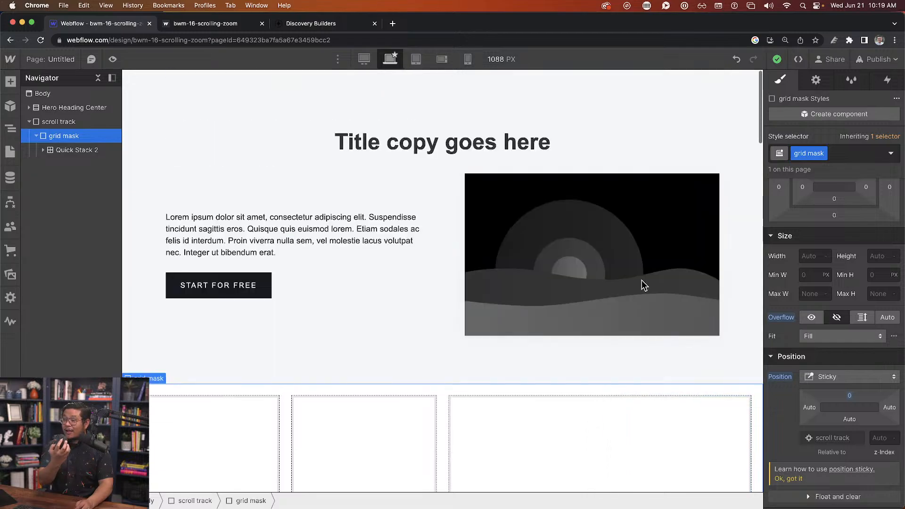
pyautogui.scroll(-10, 642, 285)
pyautogui.scroll(-10, 642, 285)
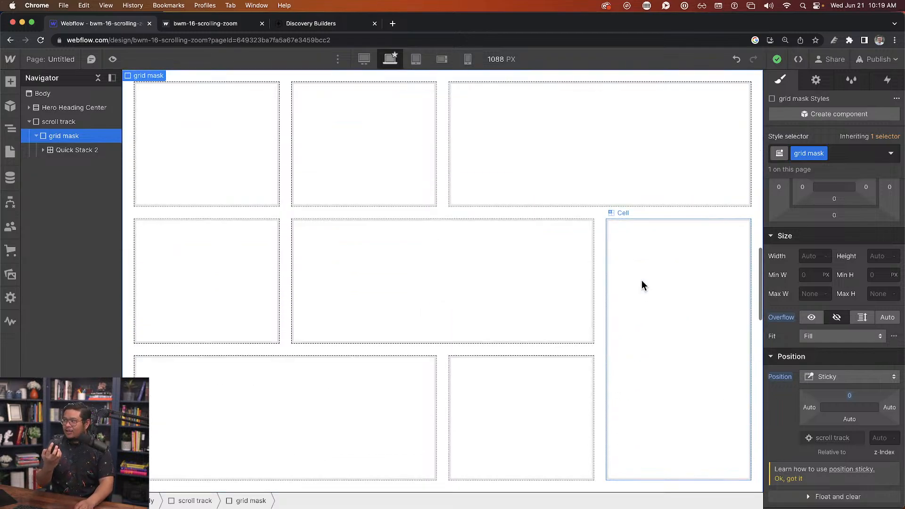
pyautogui.scroll(-10, 642, 285)
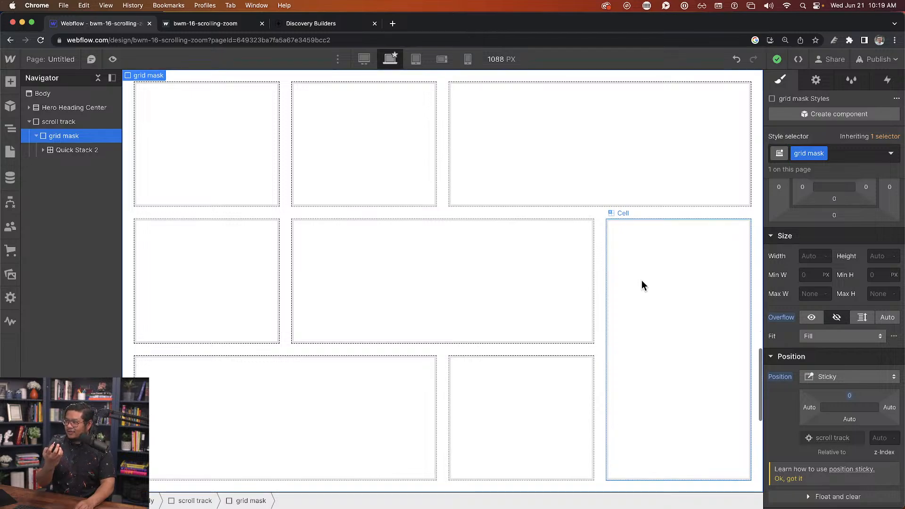
pyautogui.scroll(15, 642, 285)
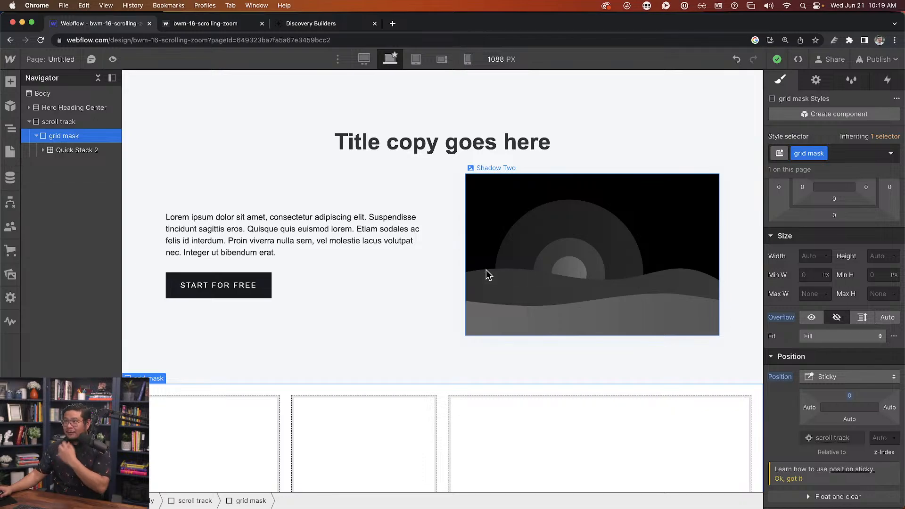
# Place the starry-sky image in the second row's wide middle cell and the astronaut image in the tall last-column cell.
pyautogui.scroll(-5, 416, 335)
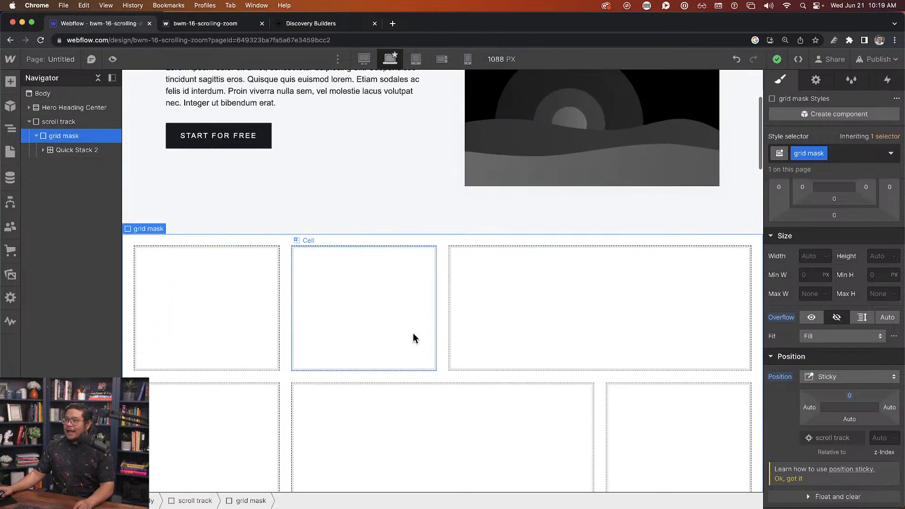
pyautogui.click(10, 274)
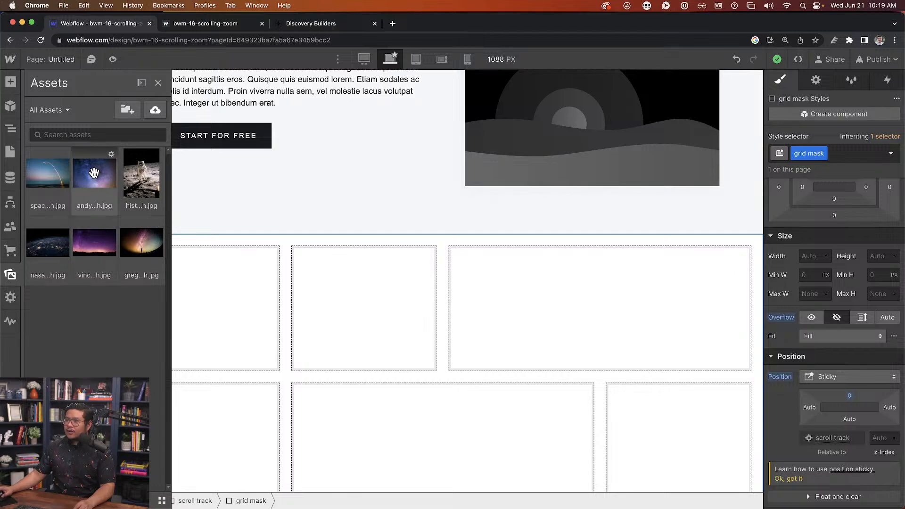
pyautogui.moveTo(93, 163); pyautogui.dragTo(369, 411)
pyautogui.click(453, 211)
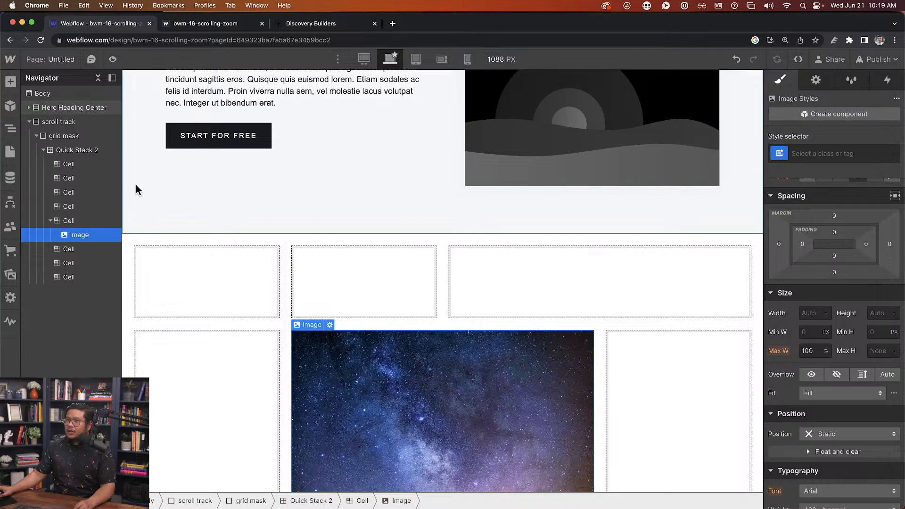
pyautogui.click(11, 274)
pyautogui.moveTo(141, 173); pyautogui.dragTo(635, 405)
pyautogui.scroll(-3, 635, 406)
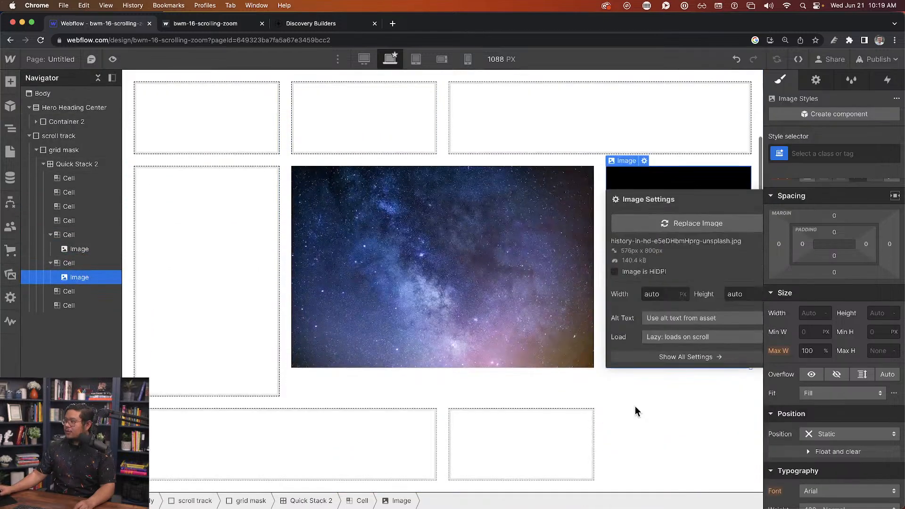
pyautogui.click(491, 298)
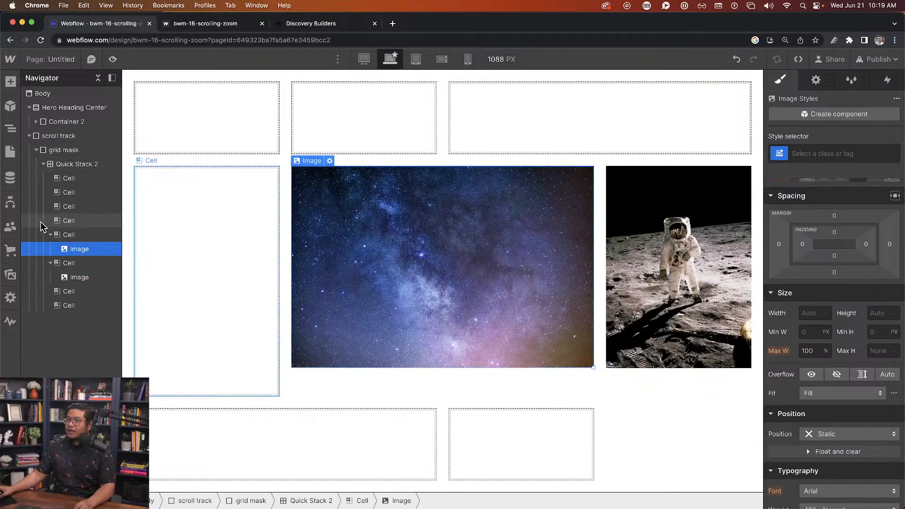
# Place the rocket-trail image in the first row's wide cell and the nasa Earth image in the second row's first cell.
pyautogui.click(13, 276)
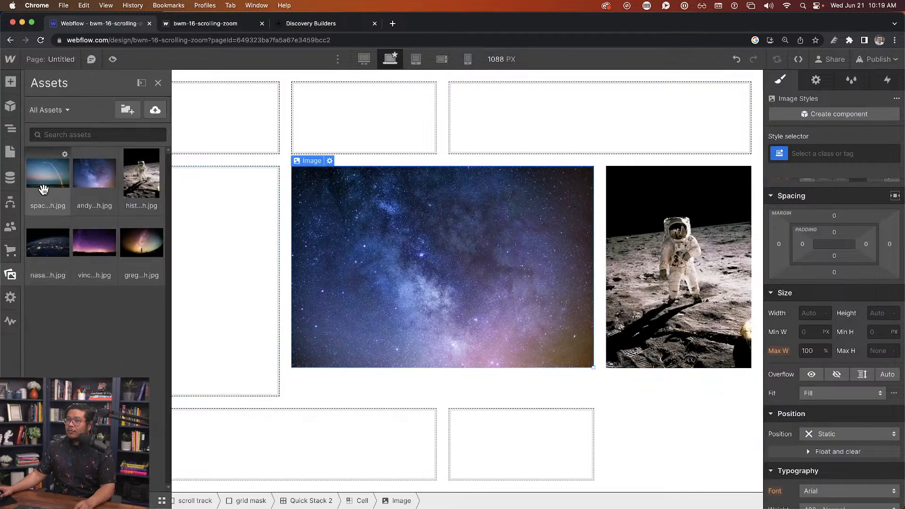
pyautogui.moveTo(43, 189); pyautogui.dragTo(516, 123)
pyautogui.click(610, 95)
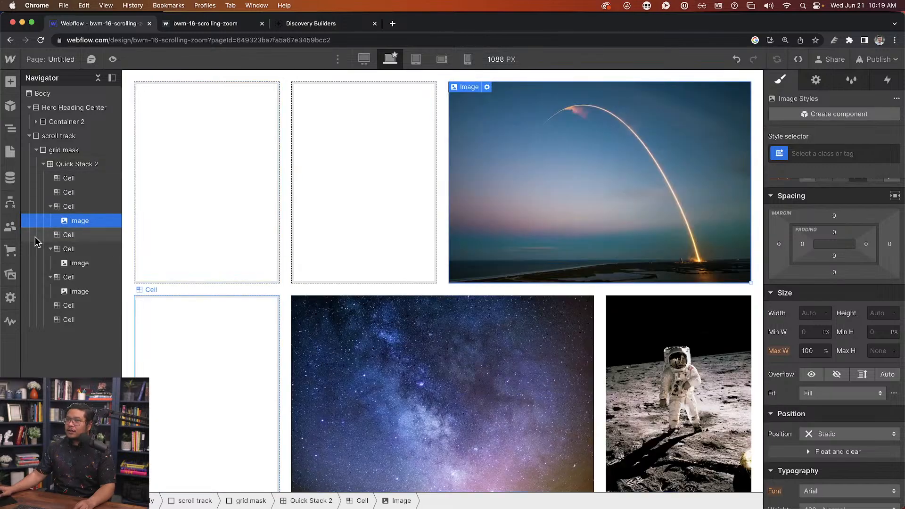
pyautogui.click(13, 275)
pyautogui.moveTo(43, 248); pyautogui.dragTo(240, 384)
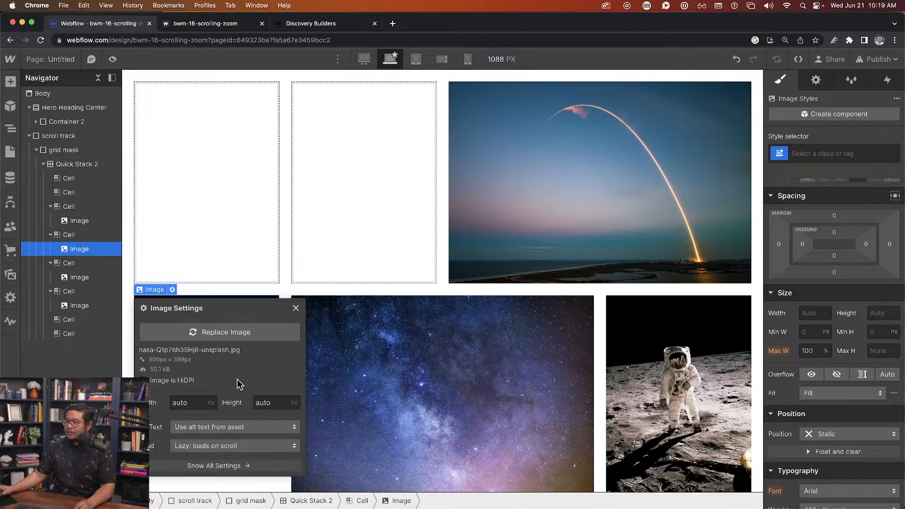
pyautogui.click(296, 308)
# Try resetting the Quick Stack's height to its initial value, and undo the reset.
pyautogui.scroll(5, 310, 389)
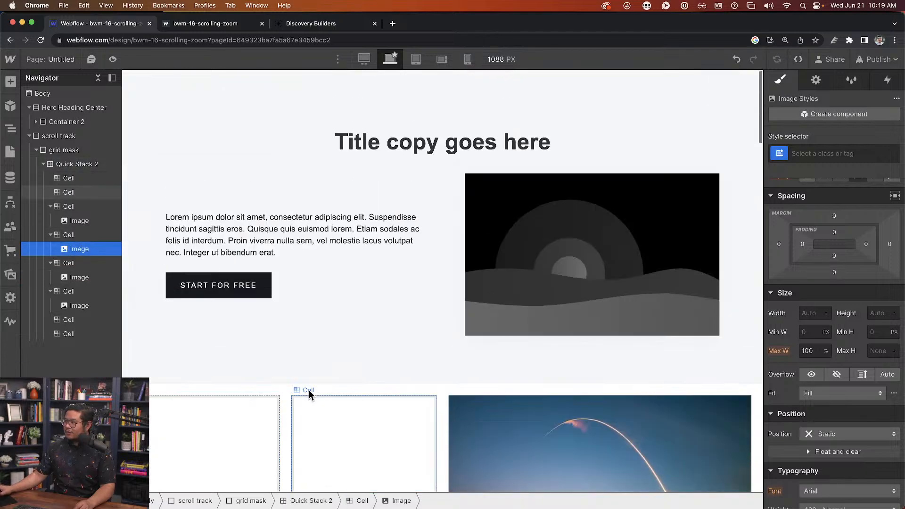
pyautogui.scroll(-5, 309, 389)
pyautogui.click(76, 165)
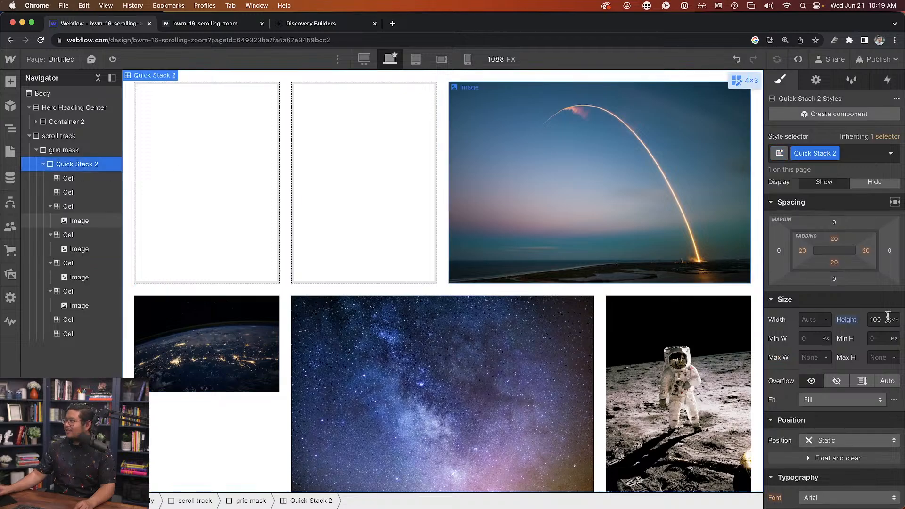
pyautogui.click(79, 250)
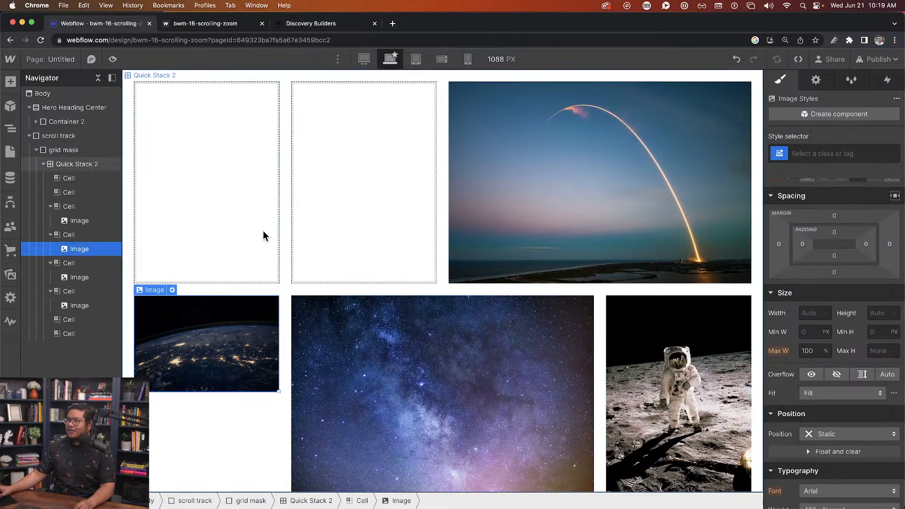
pyautogui.click(105, 165)
pyautogui.click(846, 320)
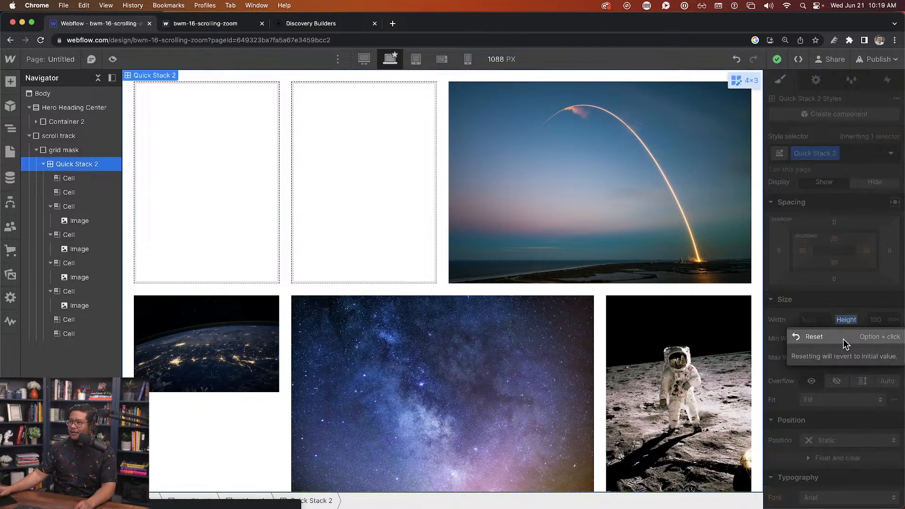
pyautogui.click(844, 339)
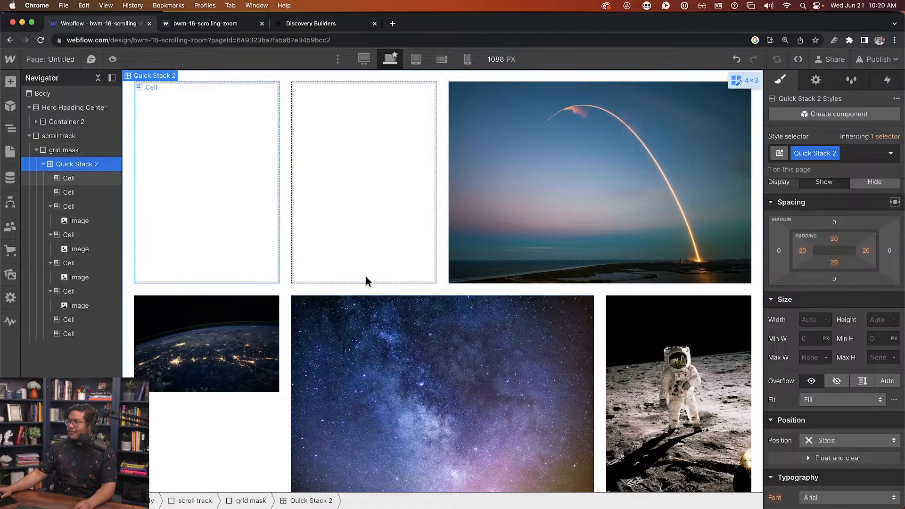
pyautogui.press('super+z')
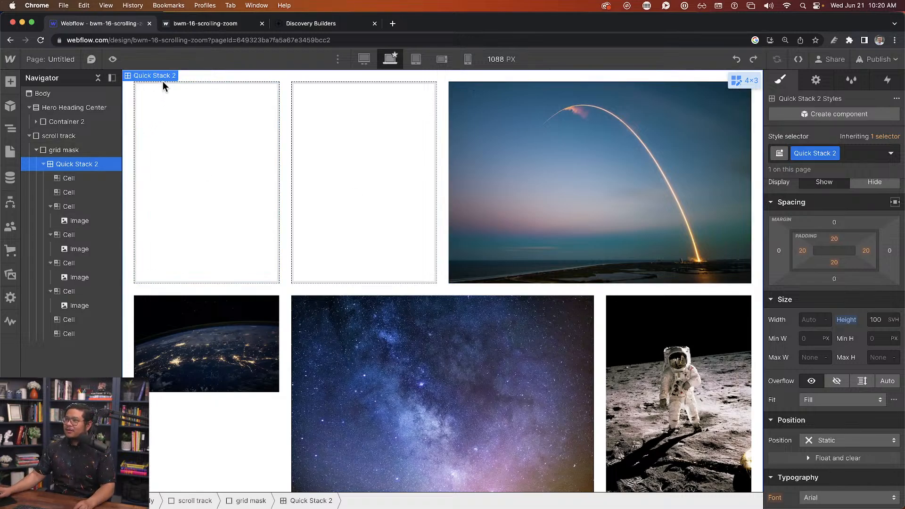
# Open the Quick Stack's grid for editing and set the first row's height to 20svh.
pyautogui.click(743, 82)
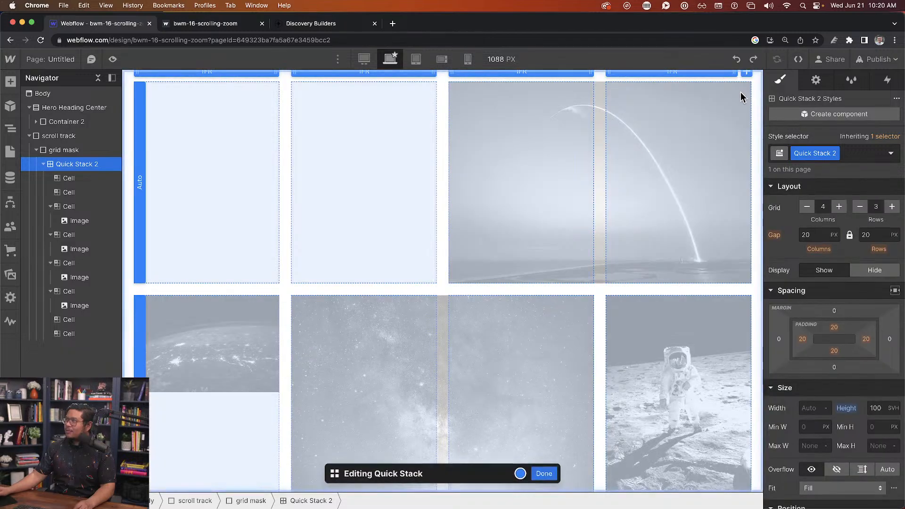
pyautogui.click(140, 181)
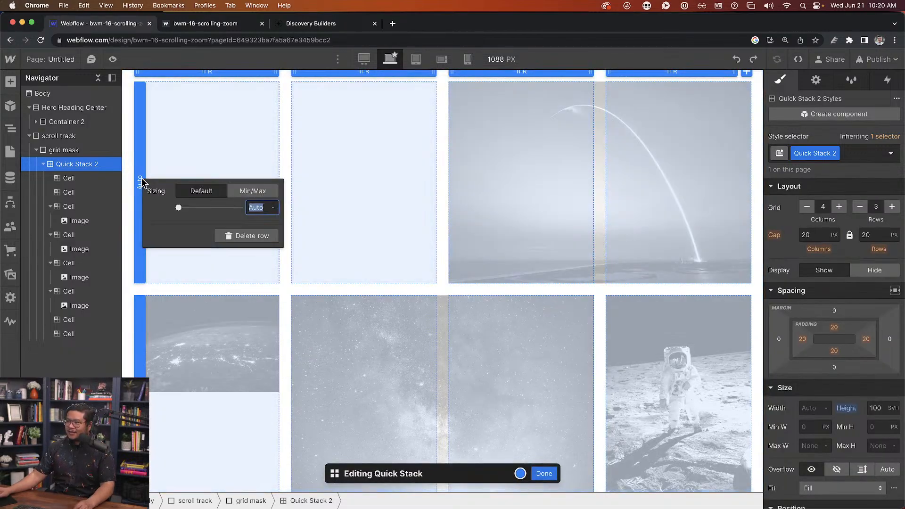
pyautogui.click(141, 182)
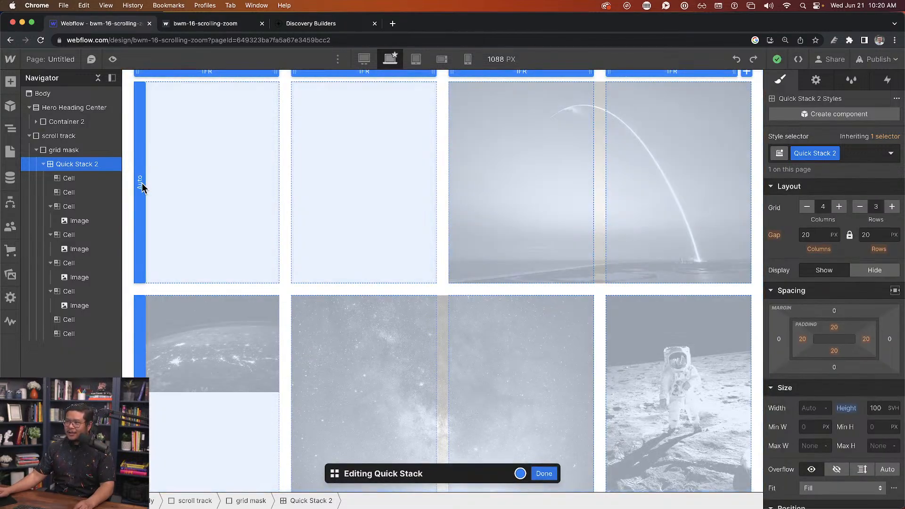
pyautogui.click(141, 183)
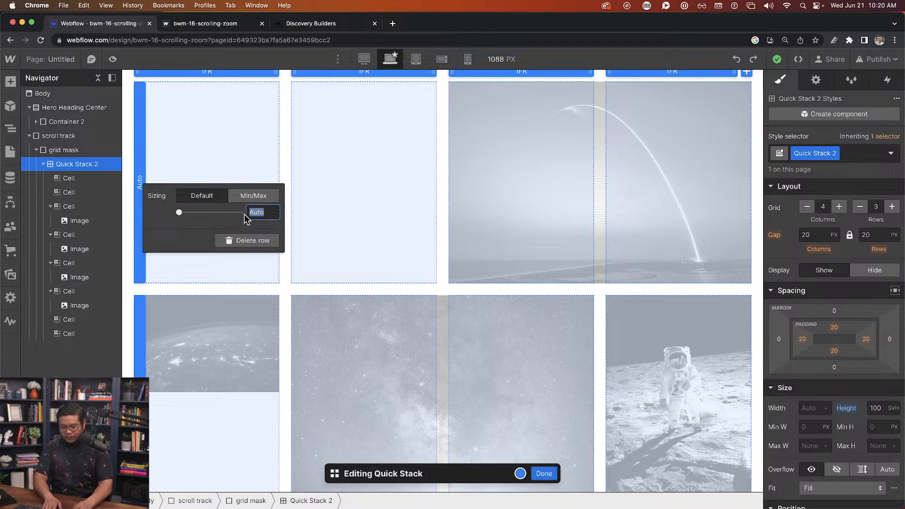
pyautogui.write('20svh')
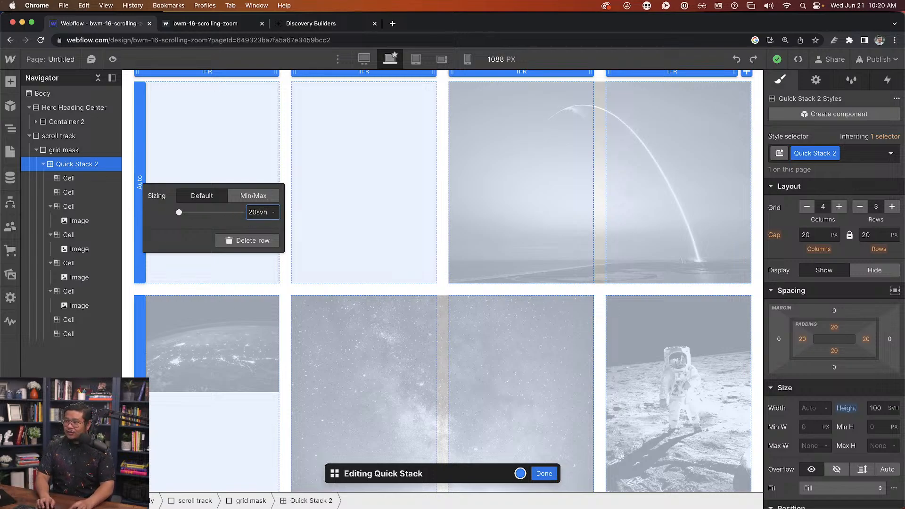
pyautogui.press('Return')
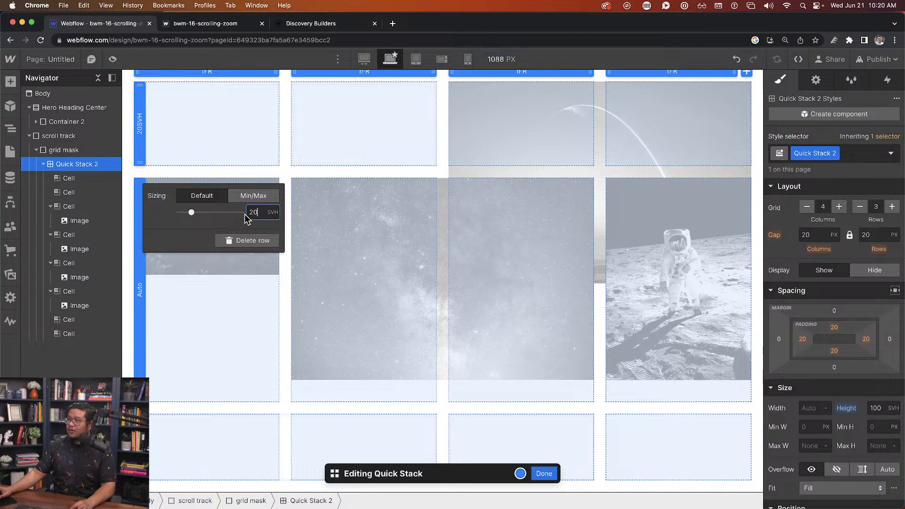
# Set the third row's height to 20svh and finish editing the Quick Stack grid.
pyautogui.click(140, 449)
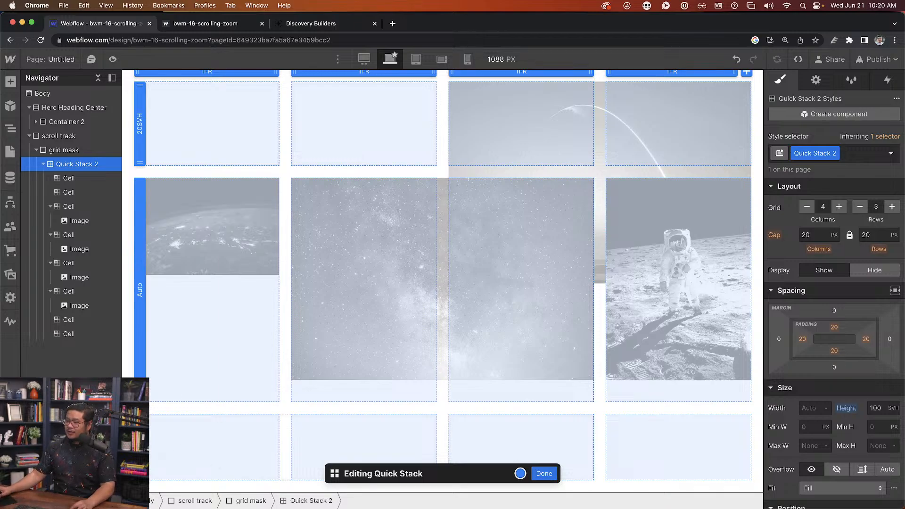
pyautogui.click(140, 449)
pyautogui.write('20svh')
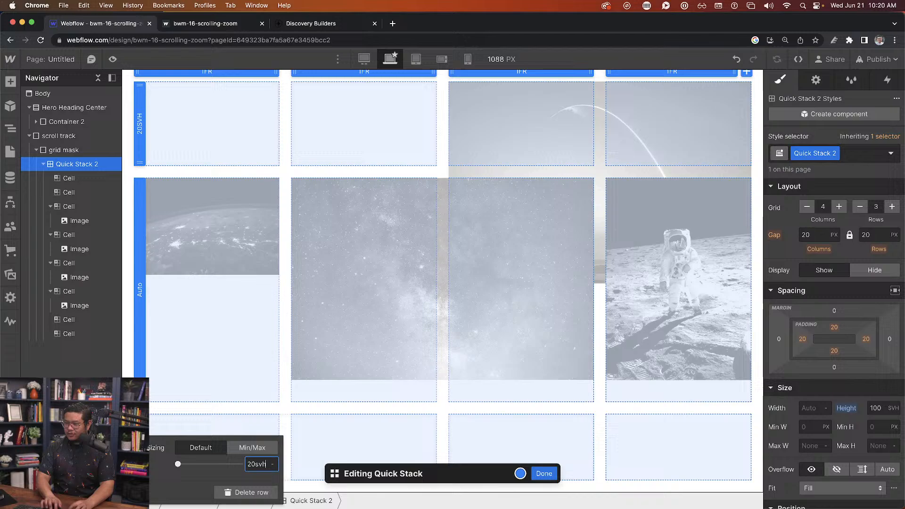
pyautogui.press('Return')
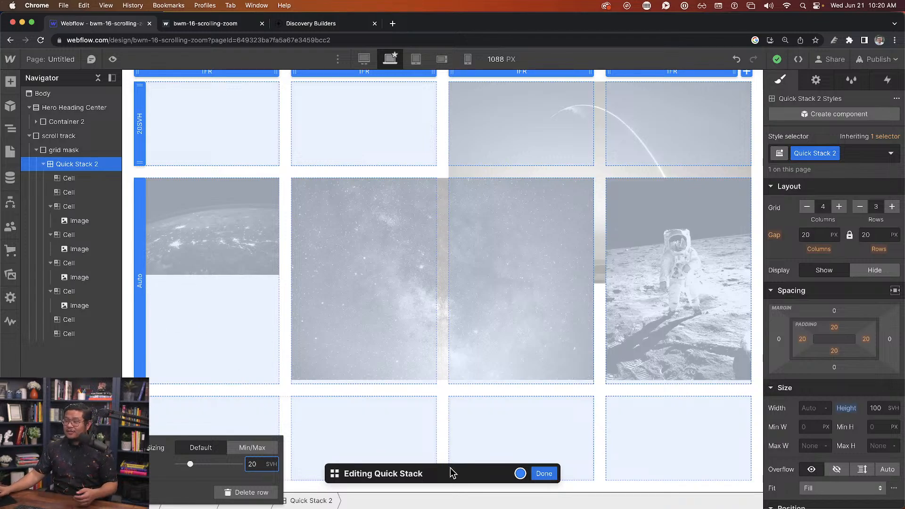
pyautogui.click(548, 476)
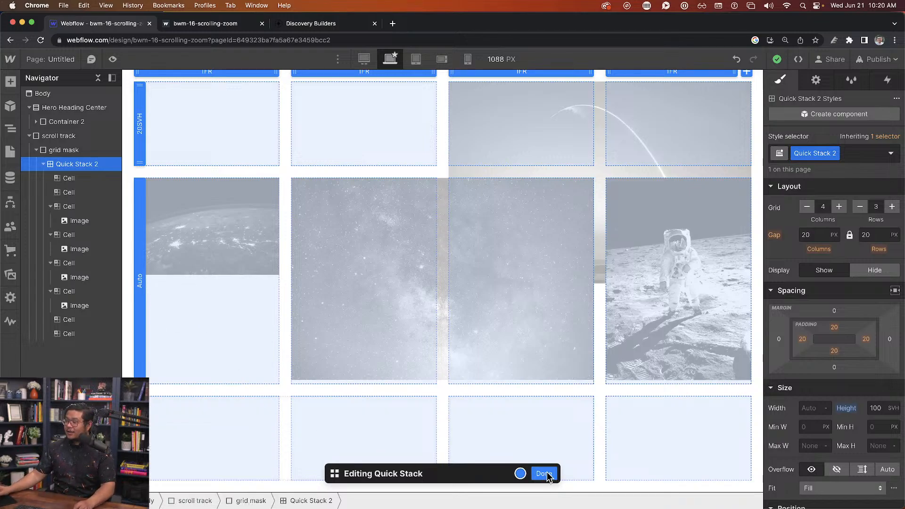
pyautogui.click(549, 476)
# Move the Earth image to the third row's wide cell and place the stargazer silhouette image in the second row's first cell.
pyautogui.click(188, 222)
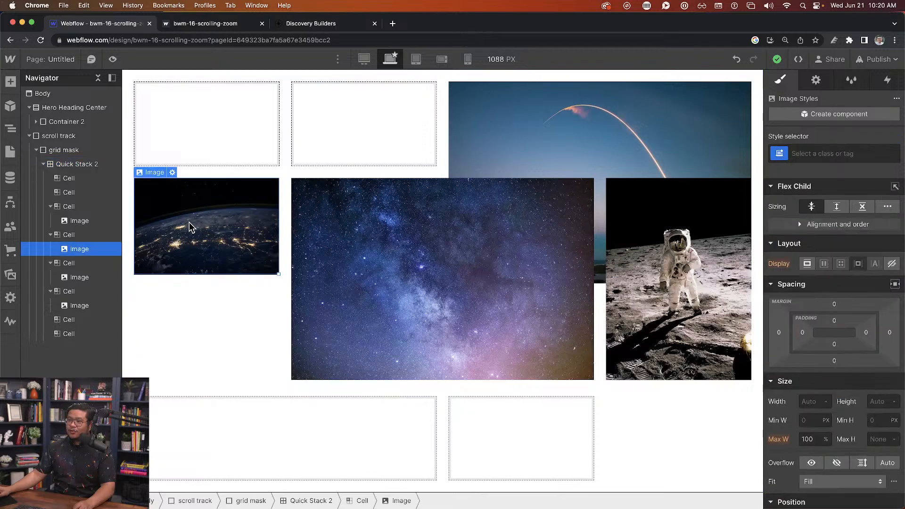
pyautogui.moveTo(189, 222); pyautogui.dragTo(212, 426)
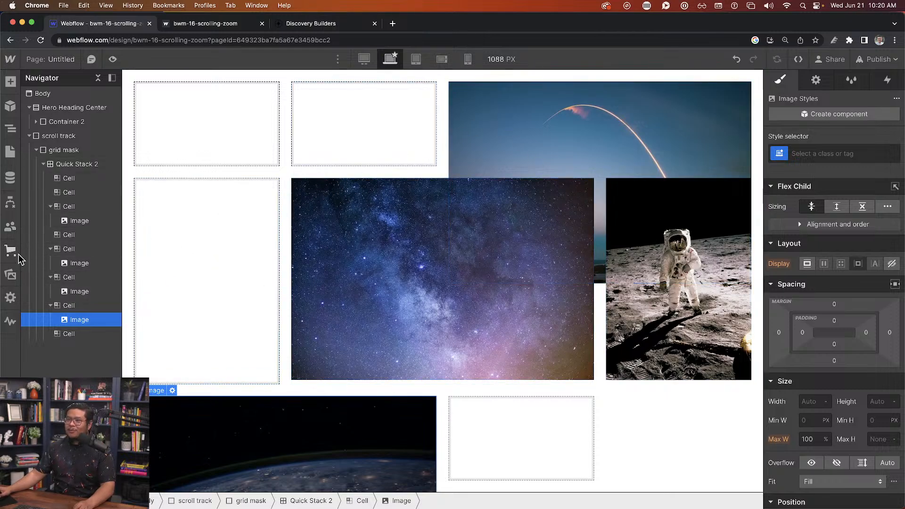
pyautogui.click(10, 276)
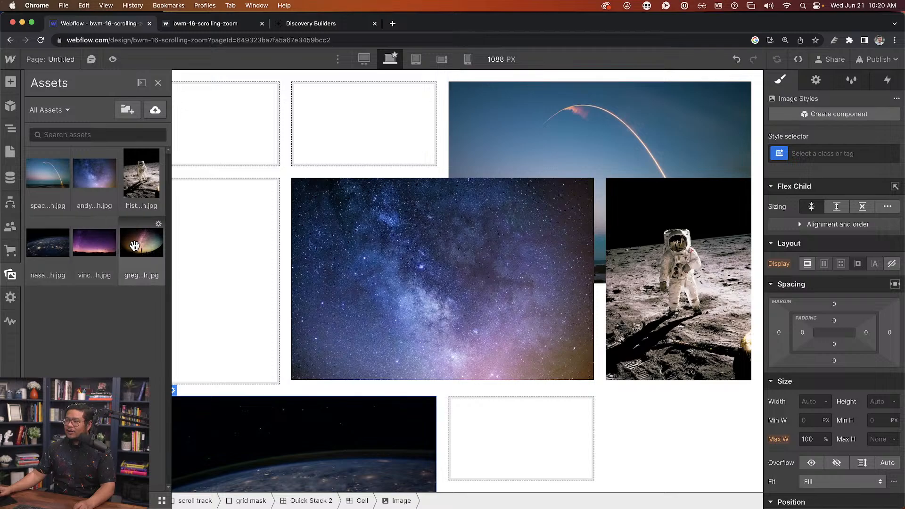
pyautogui.moveTo(142, 243); pyautogui.dragTo(198, 267)
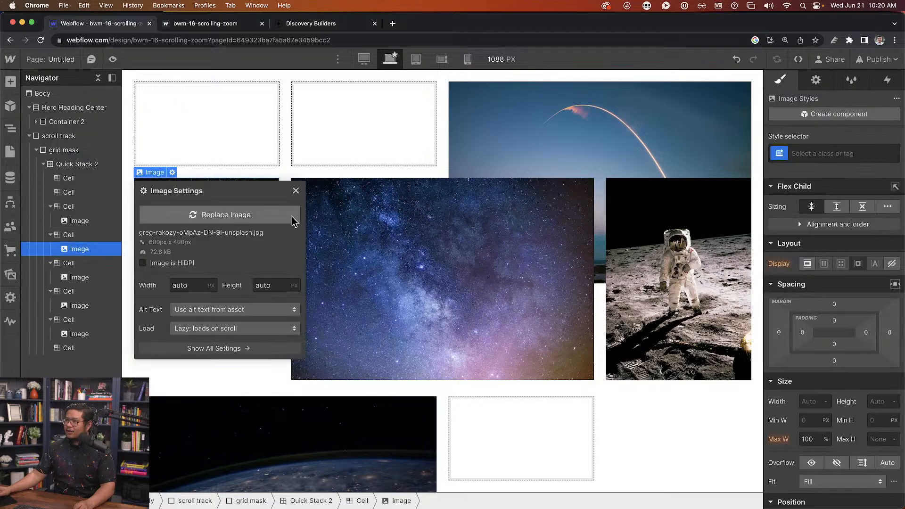
pyautogui.click(296, 188)
pyautogui.click(214, 246)
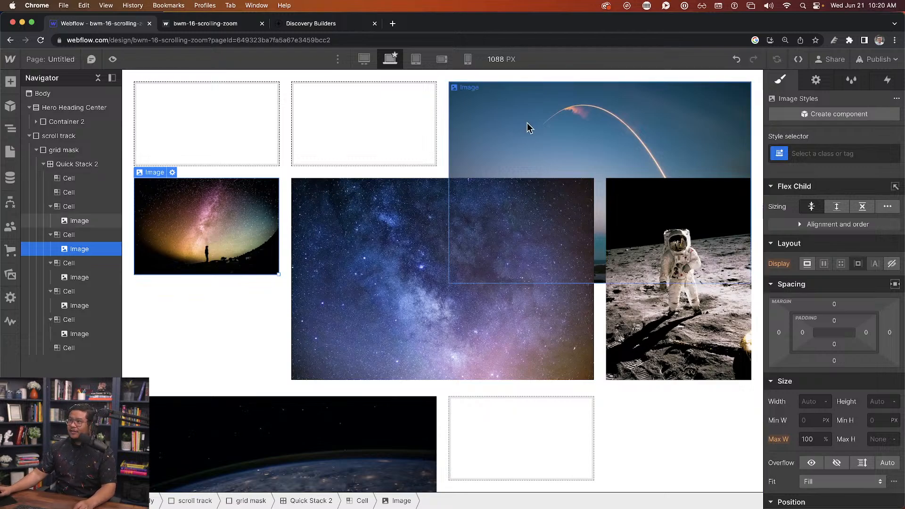
# Create a new class named "other image" on the rocket-trail image in the first row.
pyautogui.click(508, 124)
pyautogui.click(799, 152)
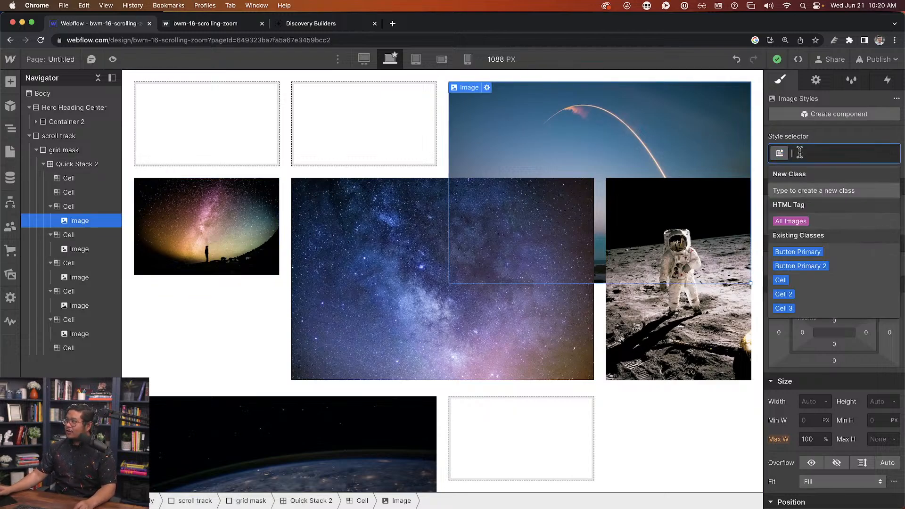
pyautogui.write('fading')
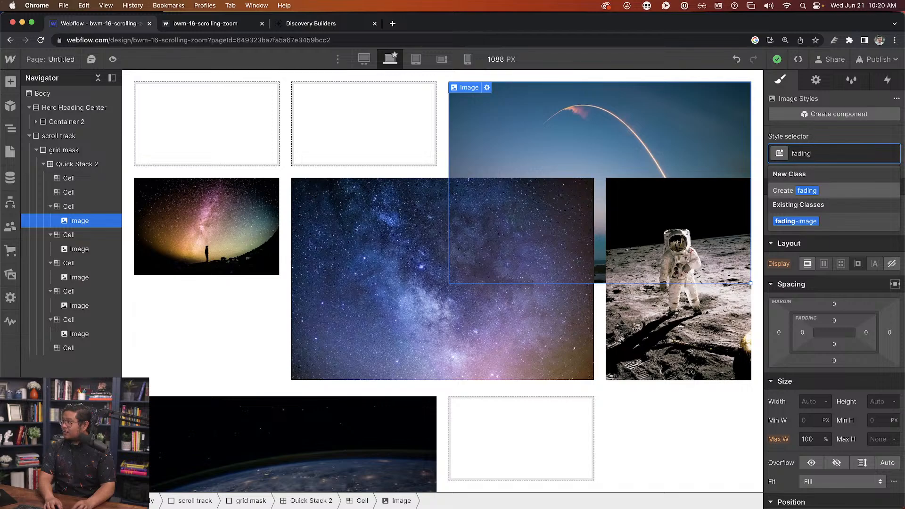
pyautogui.press('super+a')
pyautogui.write('other')
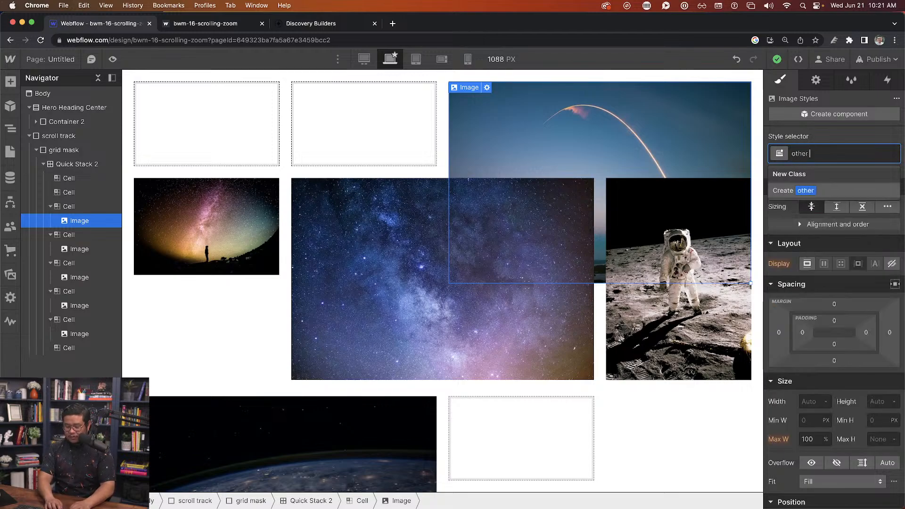
pyautogui.write(' image')
pyautogui.press('Return')
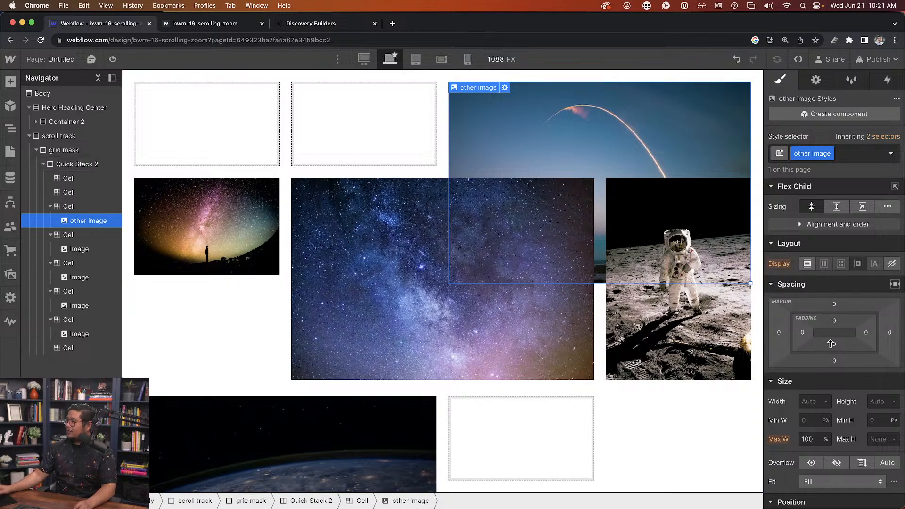
# Set the "other image" class to 100% width and 100% height with the fit set to Cover.
pyautogui.click(811, 402)
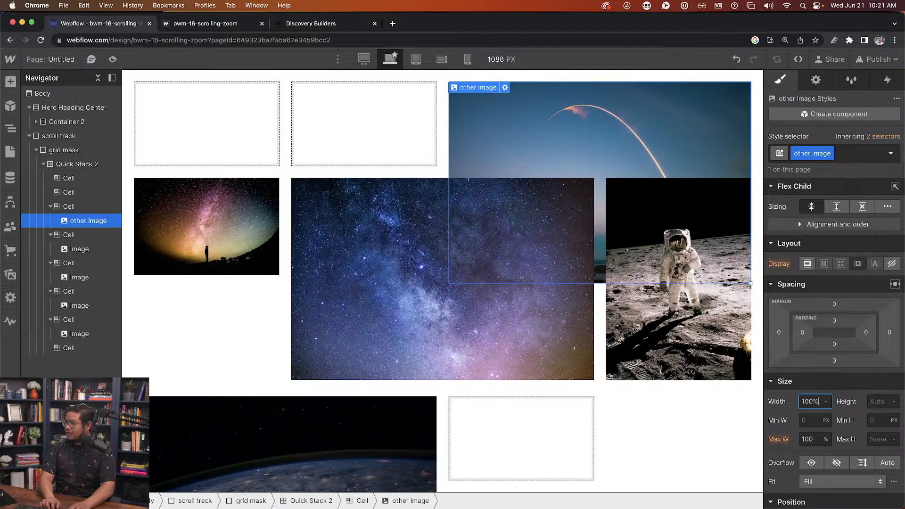
pyautogui.press('Tab')
pyautogui.write('100')
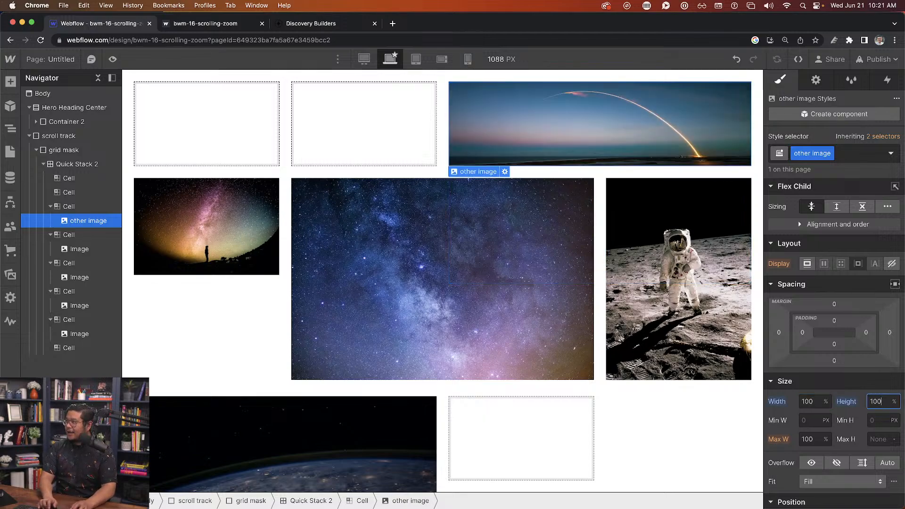
pyautogui.press('Return')
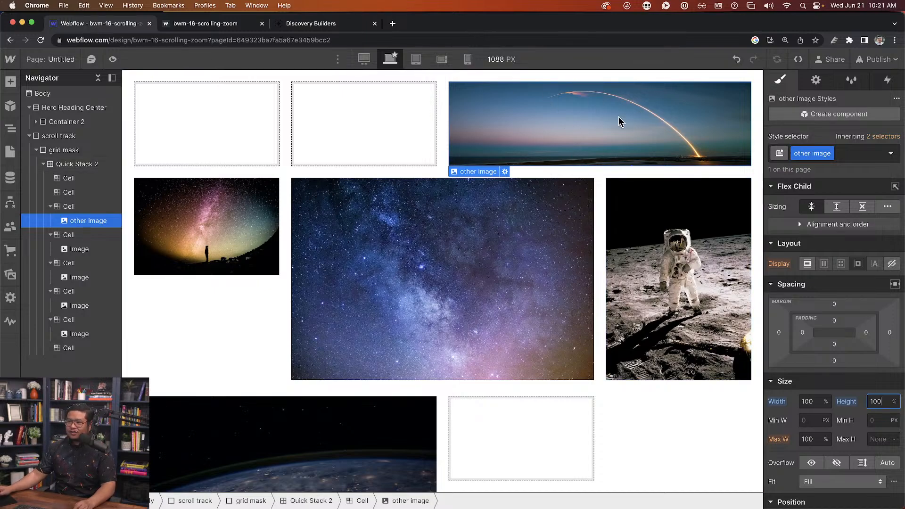
pyautogui.scroll(-3, 810, 429)
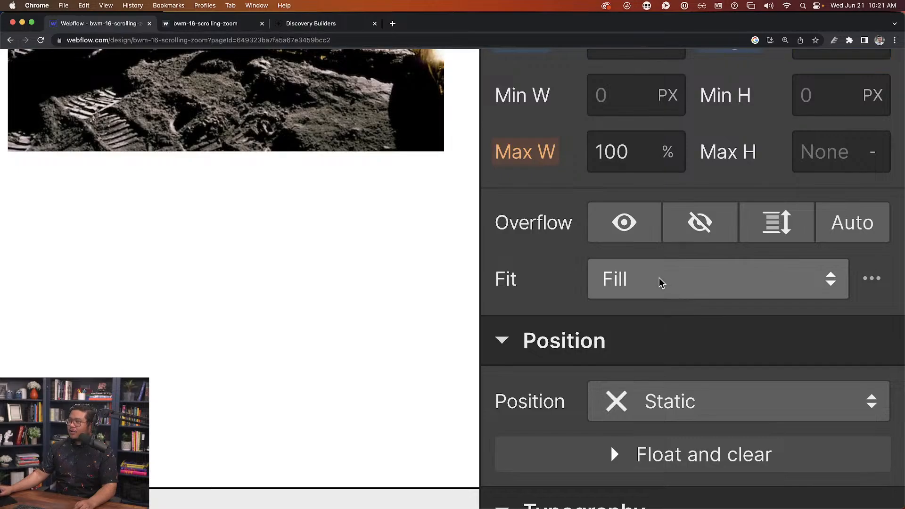
pyautogui.click(659, 282)
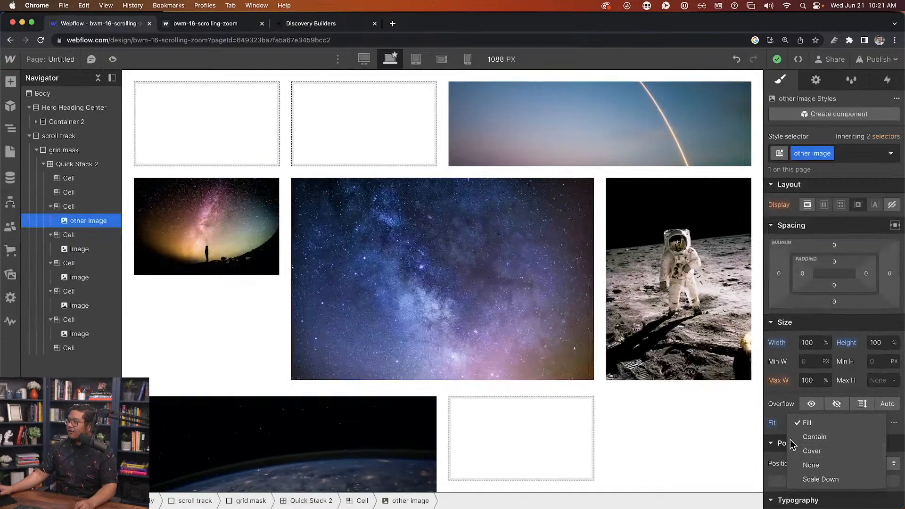
pyautogui.click(819, 452)
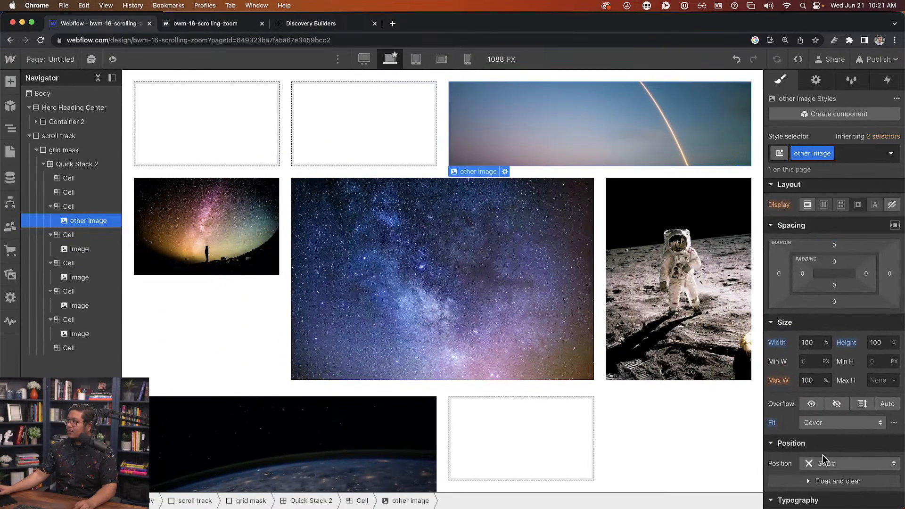
# Apply the existing "other image" class to the astronaut image in the tall last-column cell.
pyautogui.click(654, 261)
pyautogui.click(813, 153)
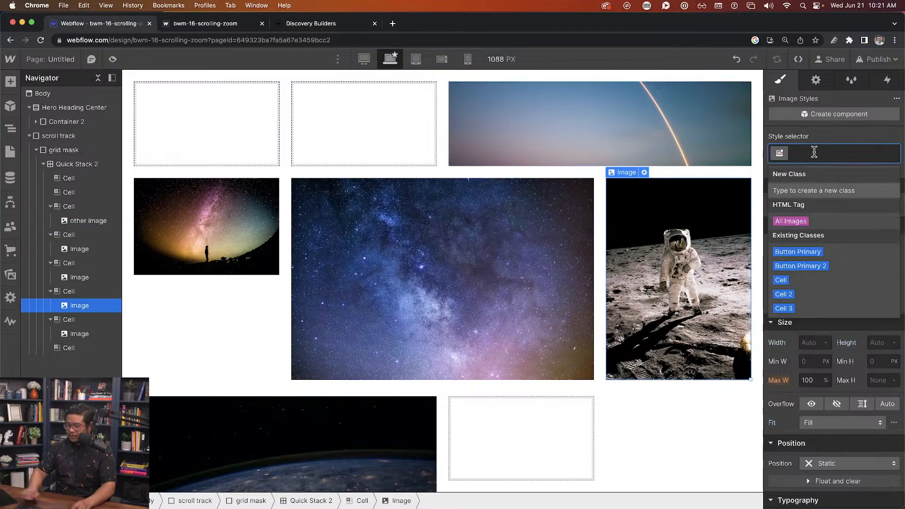
pyautogui.write('other')
pyautogui.press('Return')
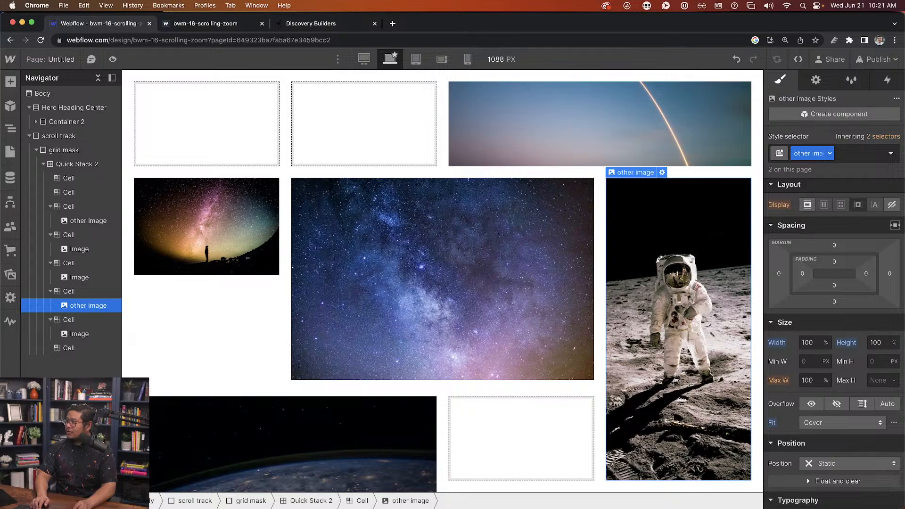
# Apply the existing "other image" class to the stargazer silhouette image in the second row's first cell.
pyautogui.doubleClick(797, 159)
pyautogui.press('super+c')
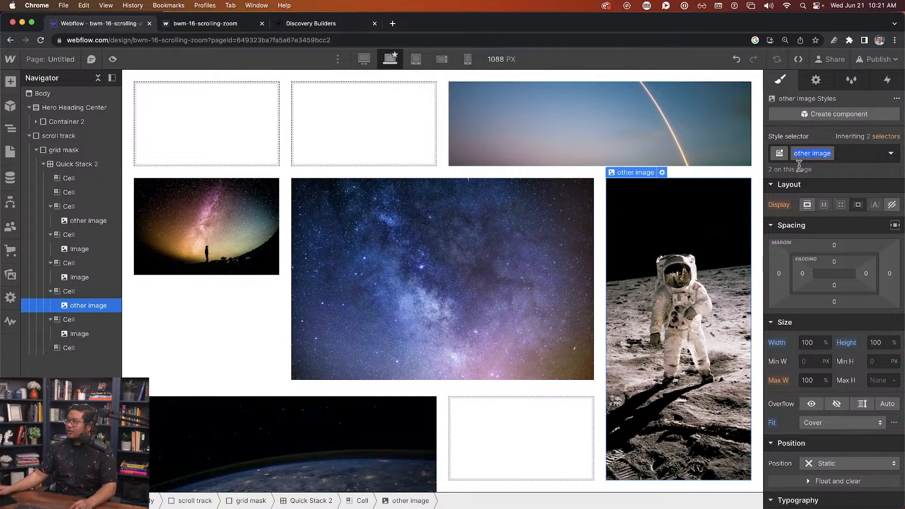
pyautogui.click(188, 234)
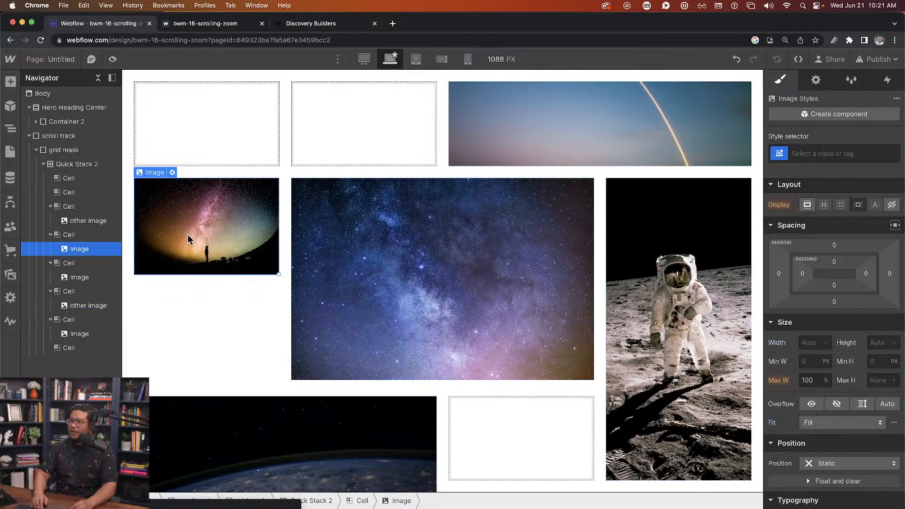
pyautogui.press('super+Return')
pyautogui.write('other image')
pyautogui.press('Return')
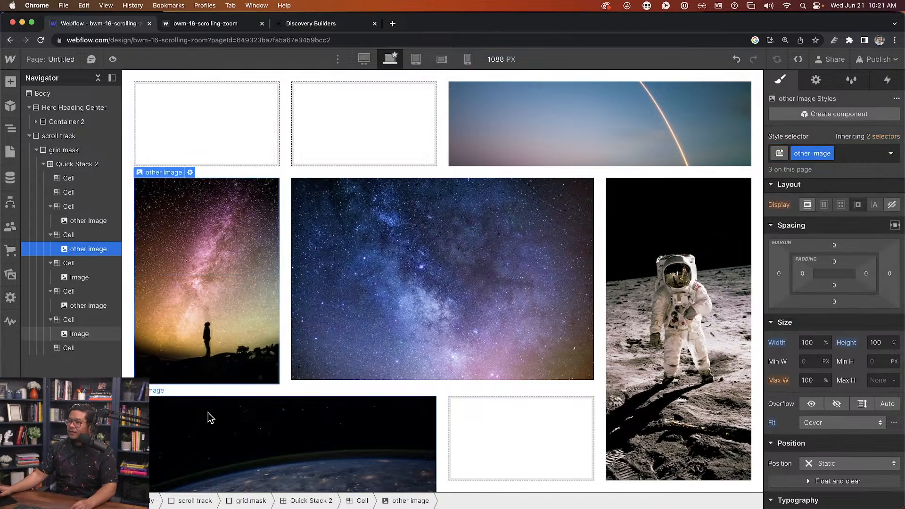
# Apply the existing "other image" class to the Earth image in the third row's wide cell.
pyautogui.click(211, 432)
pyautogui.press('super+Return')
pyautogui.press('super+v')
pyautogui.press('Return')
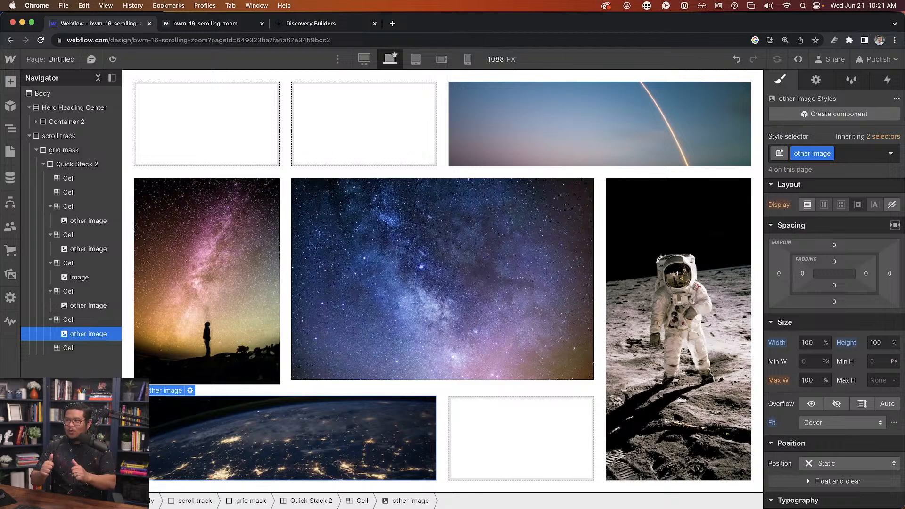
# Create a new class named "the main image" on the large galaxy image in the centre cell.
pyautogui.click(358, 298)
pyautogui.click(807, 155)
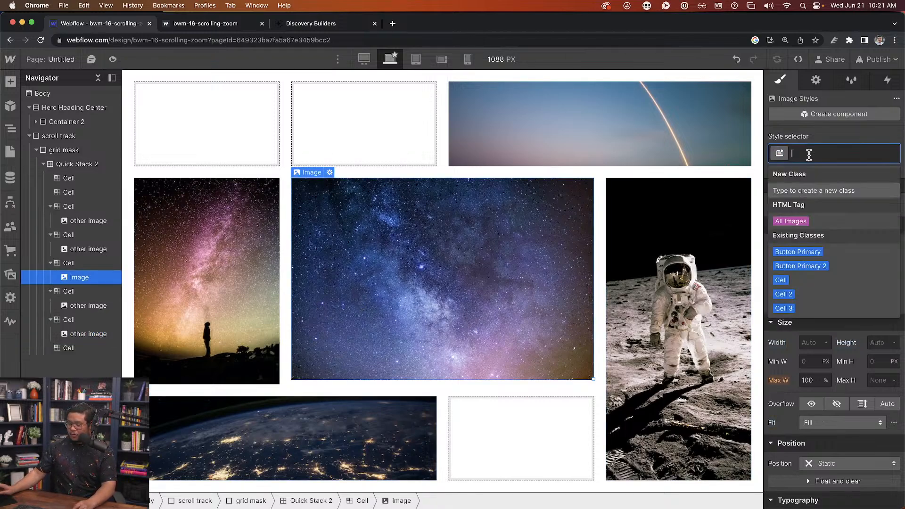
pyautogui.write('the main image')
pyautogui.press('Return')
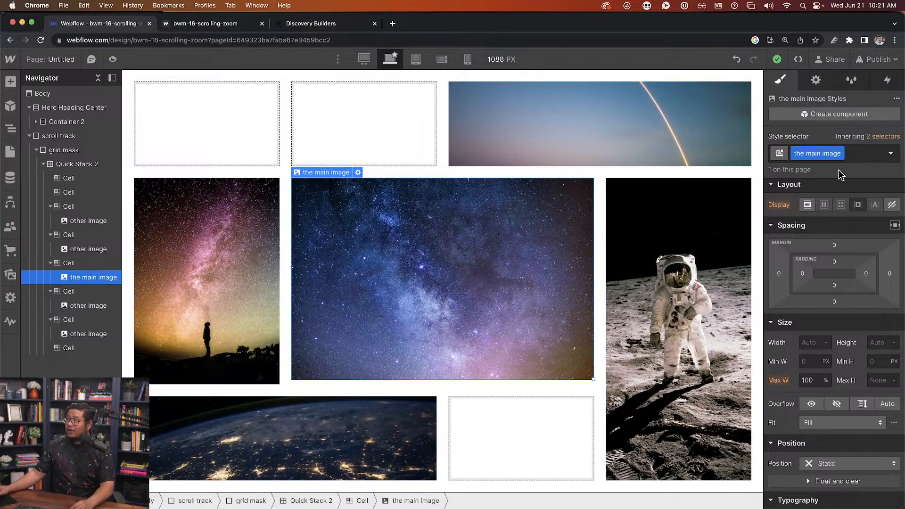
# Set "the main image" class to 100% width and 100% height with the fit set to Cover.
pyautogui.click(808, 343)
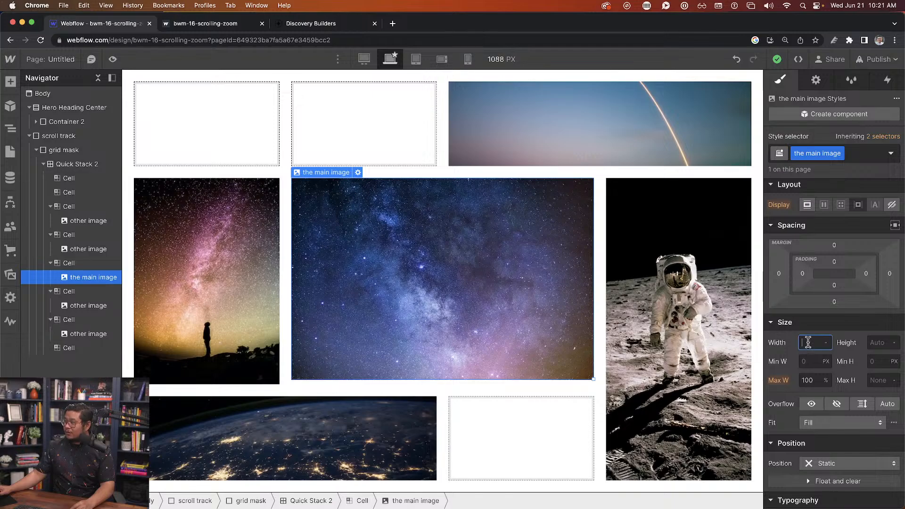
pyautogui.write('100')
pyautogui.press('Tab')
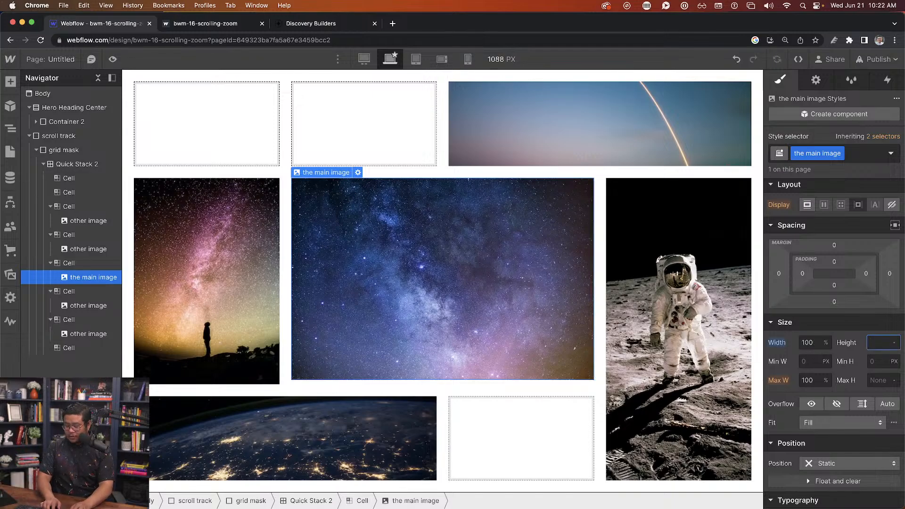
pyautogui.press('Return')
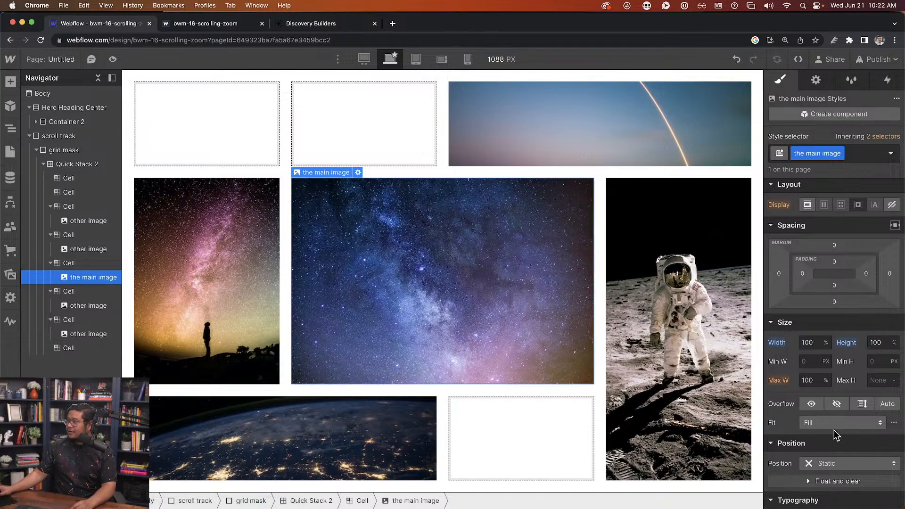
pyautogui.click(834, 427)
pyautogui.click(819, 449)
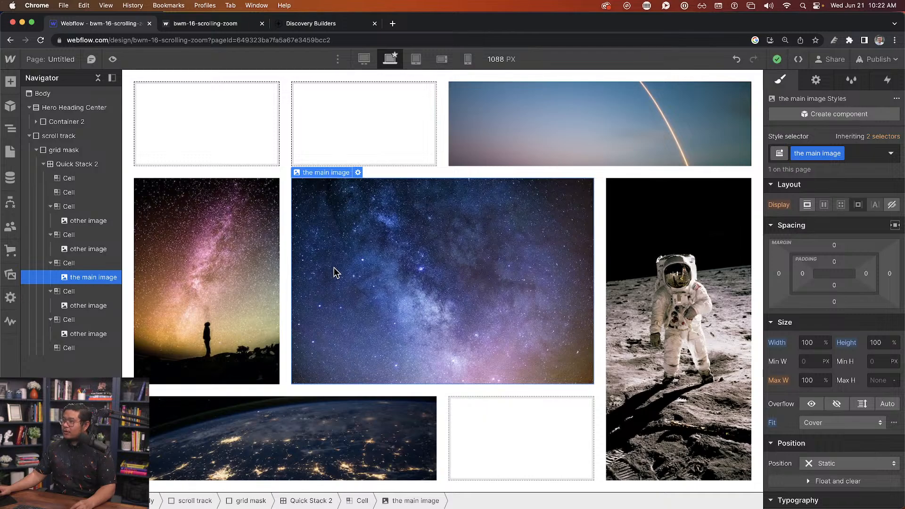
# Try a Footer Light layout at the end of the body and delete it again.
pyautogui.click(90, 164)
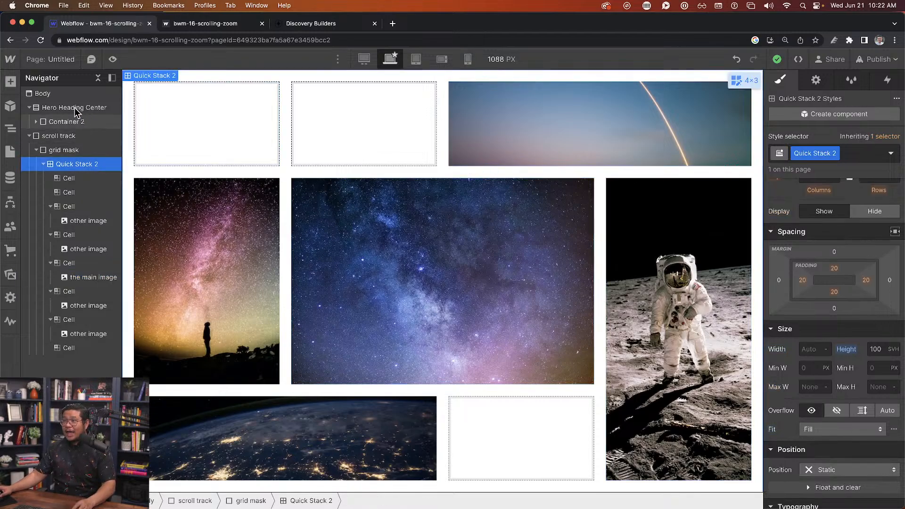
pyautogui.click(60, 95)
pyautogui.scroll(-10, 555, 353)
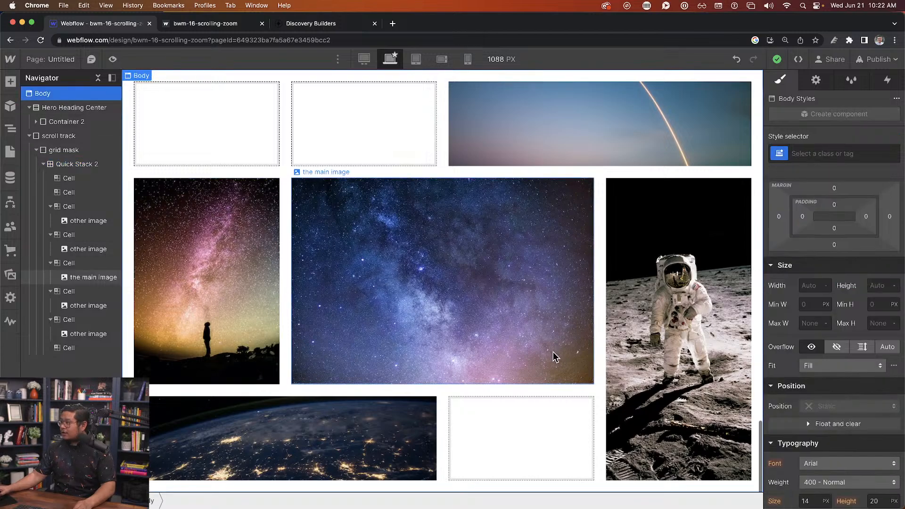
pyautogui.click(29, 136)
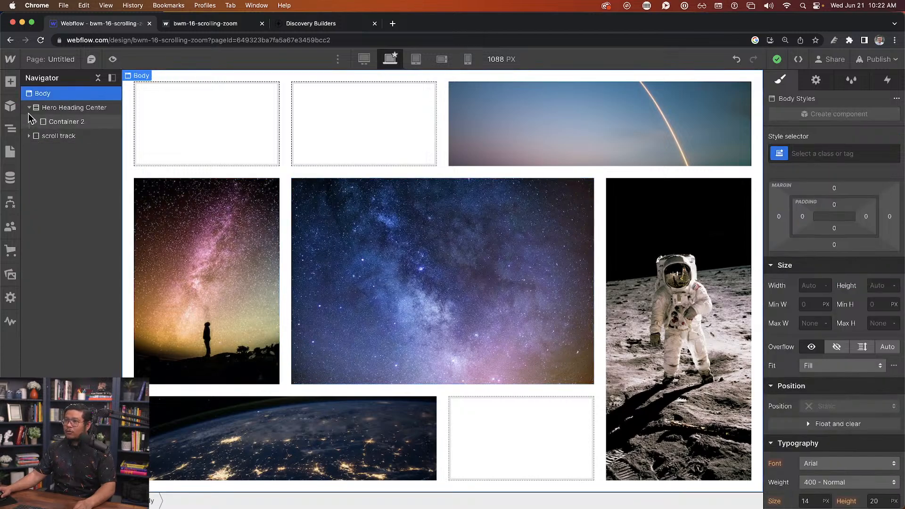
pyautogui.click(30, 107)
pyautogui.press('super+e')
pyautogui.write('footer')
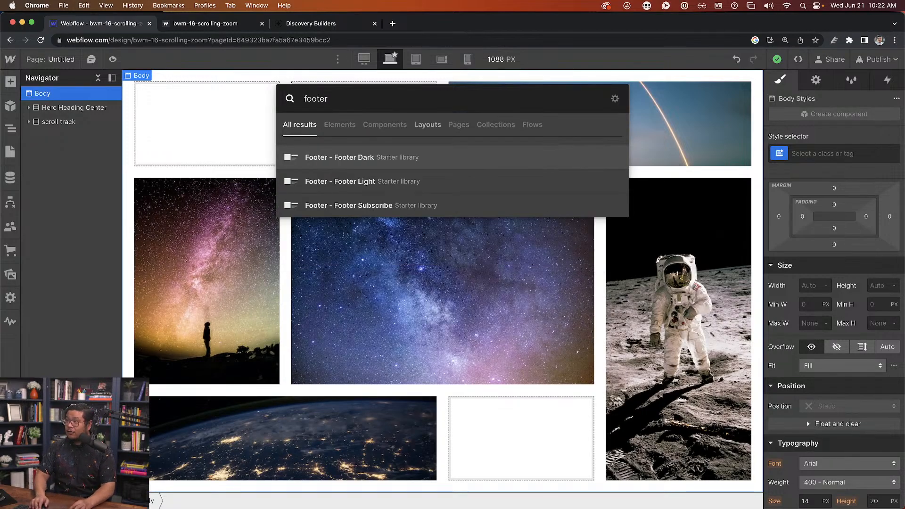
pyautogui.press('Down')
pyautogui.press('Return')
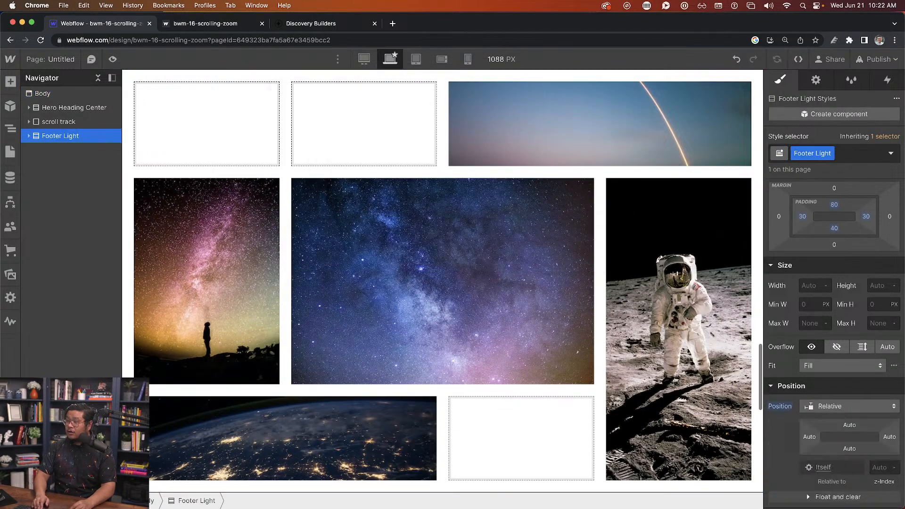
pyautogui.scroll(5, 328, 347)
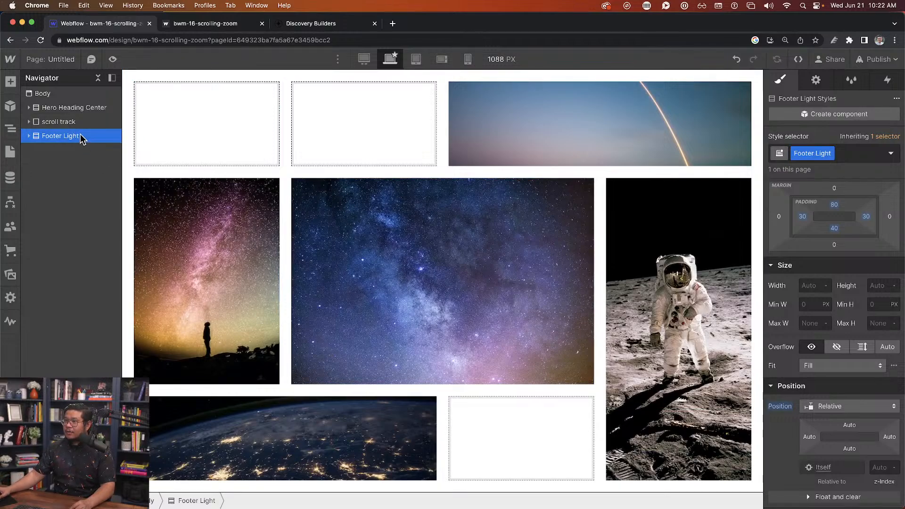
pyautogui.press('Delete')
# Add a Team Circles section to the body below the scroll track.
pyautogui.click(61, 93)
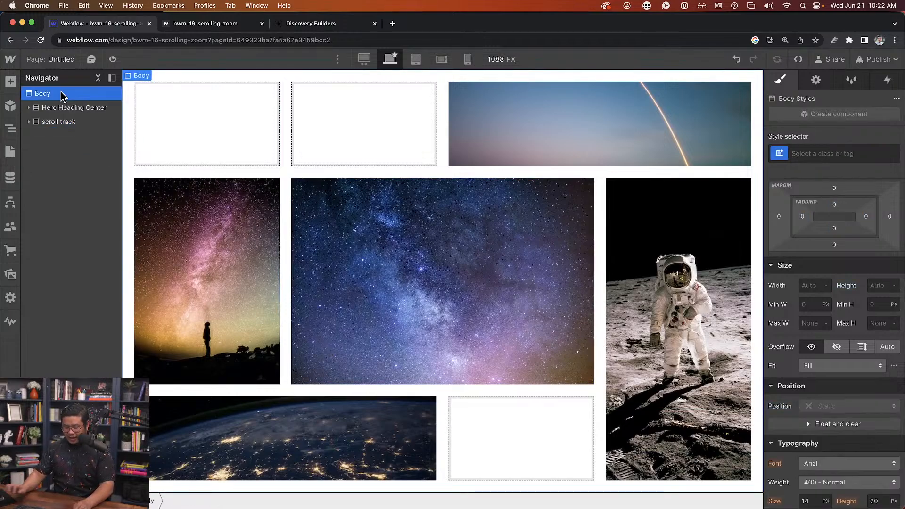
pyautogui.press('super+k')
pyautogui.write('team')
pyautogui.press('Return')
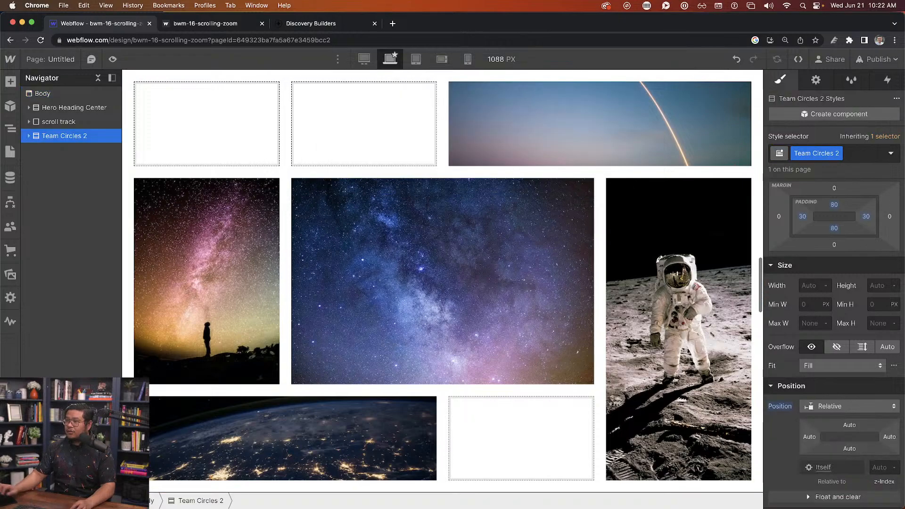
# Examine the page structure: the hero section, the scroll track, the grid mask and the nested Quick Stack.
pyautogui.scroll(-3, 435, 386)
pyautogui.scroll(10, 435, 392)
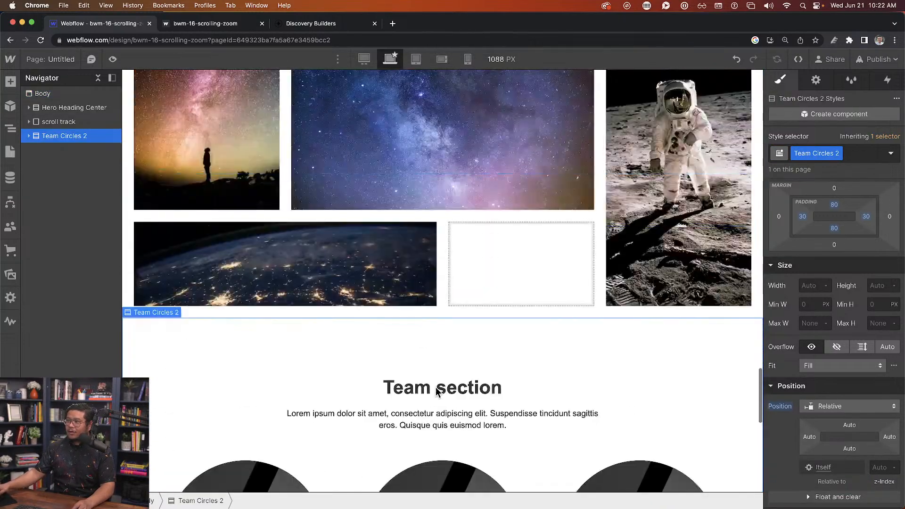
pyautogui.scroll(5, 436, 387)
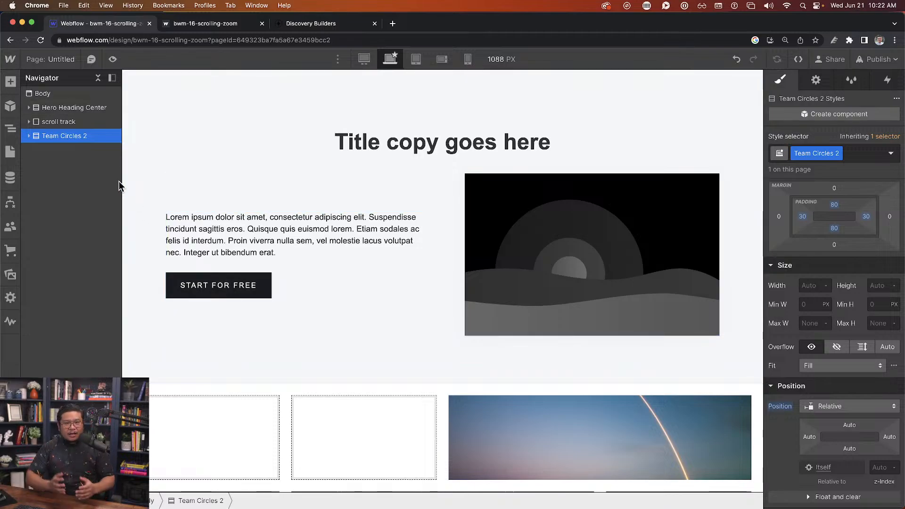
pyautogui.click(73, 109)
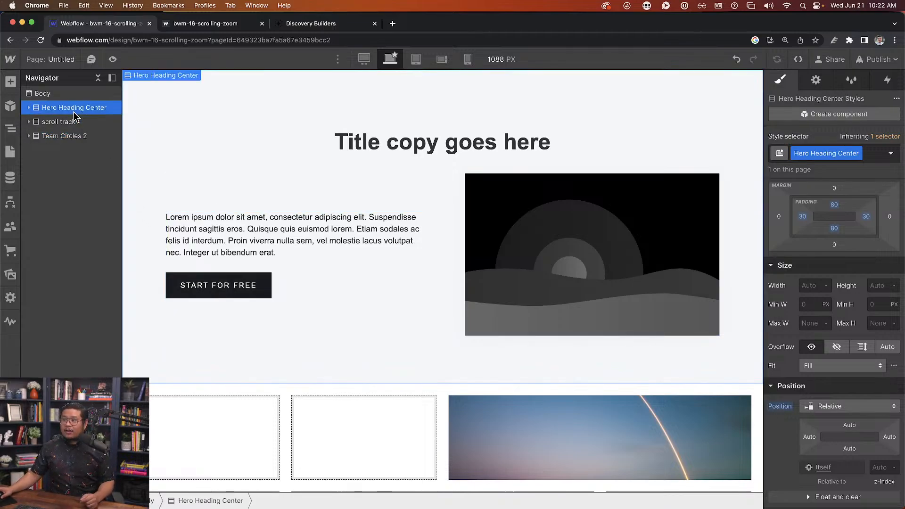
pyautogui.click(73, 122)
pyautogui.scroll(-6, 317, 321)
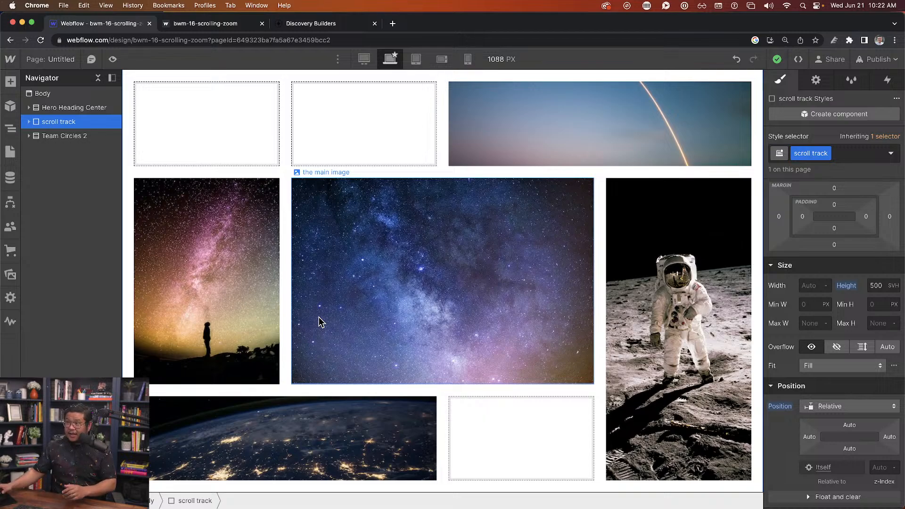
pyautogui.click(29, 122)
pyautogui.click(64, 137)
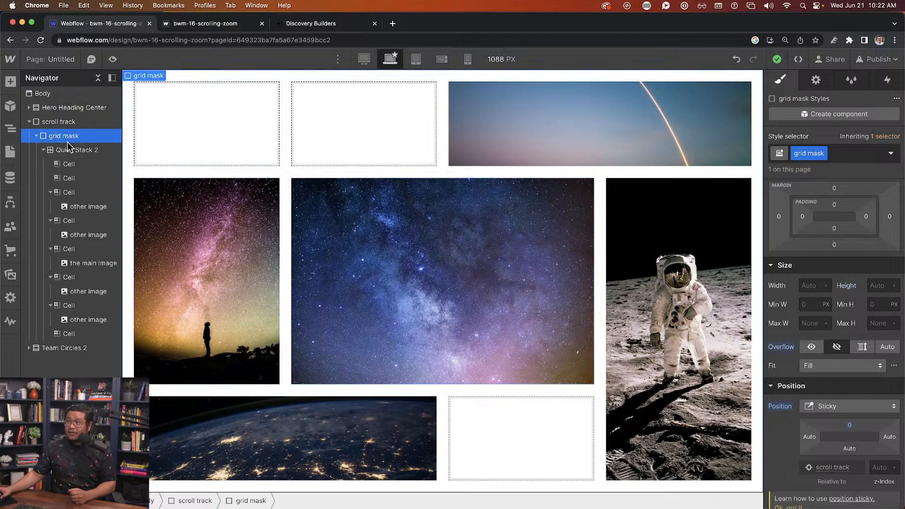
pyautogui.click(69, 150)
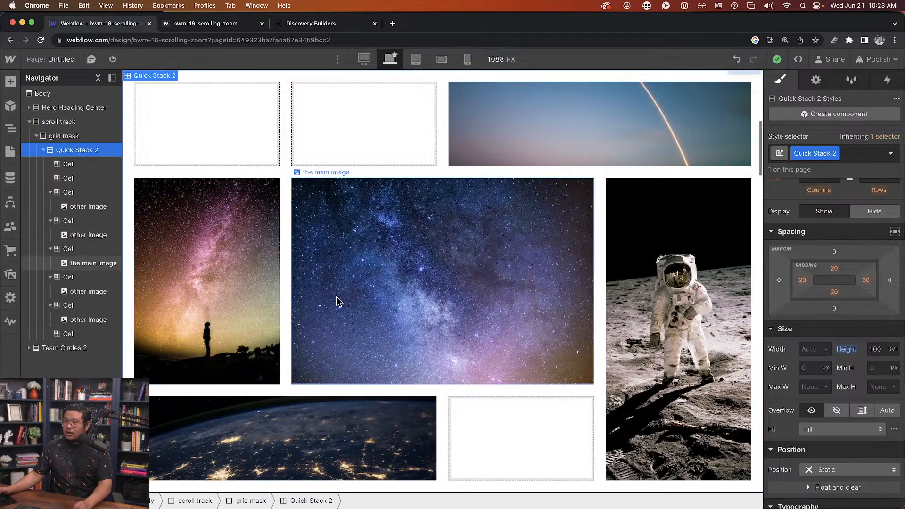
# Examine how the sticky image grid behaves along the scroll track and inspect the grid's empty first cell.
pyautogui.scroll(-8, 329, 297)
pyautogui.scroll(-5, 329, 297)
pyautogui.scroll(6, 325, 297)
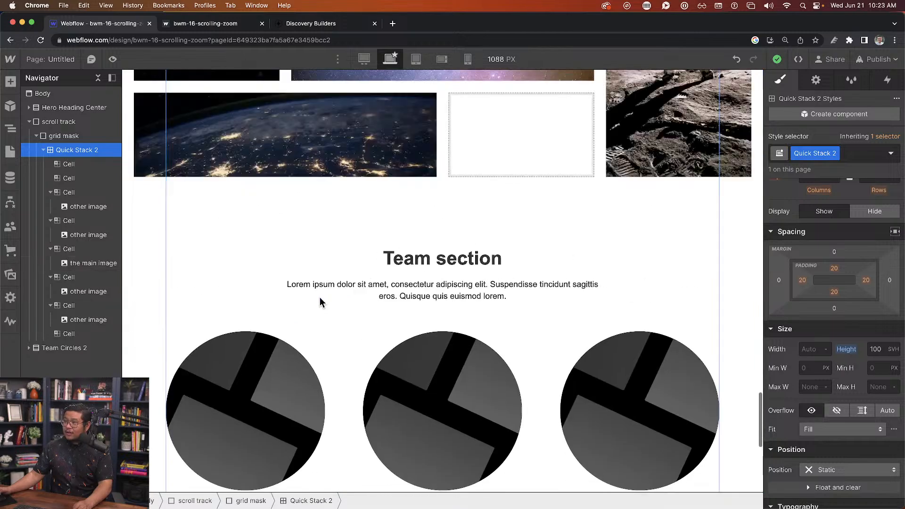
pyautogui.click(87, 121)
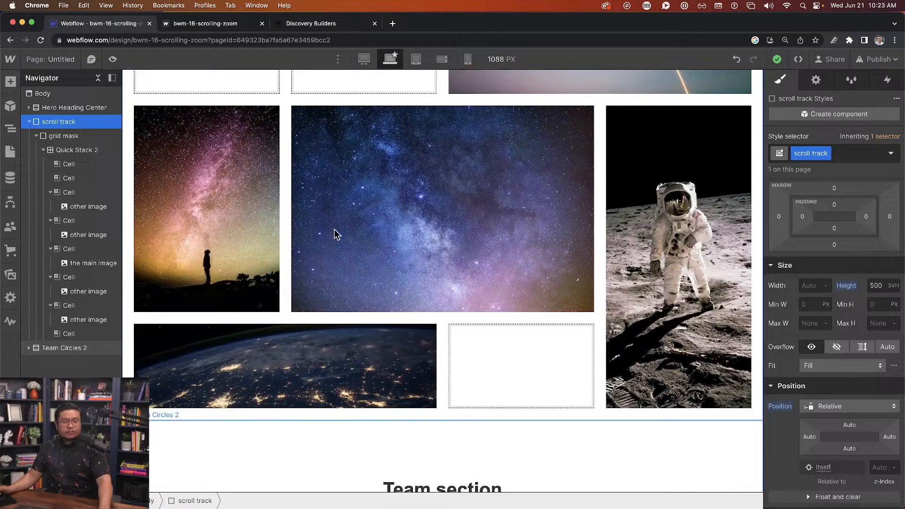
pyautogui.scroll(3, 336, 234)
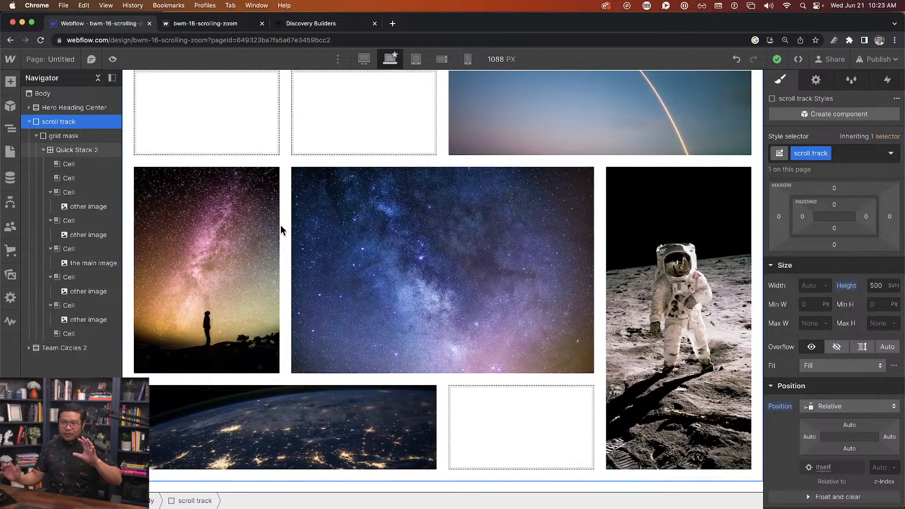
pyautogui.scroll(1, 264, 189)
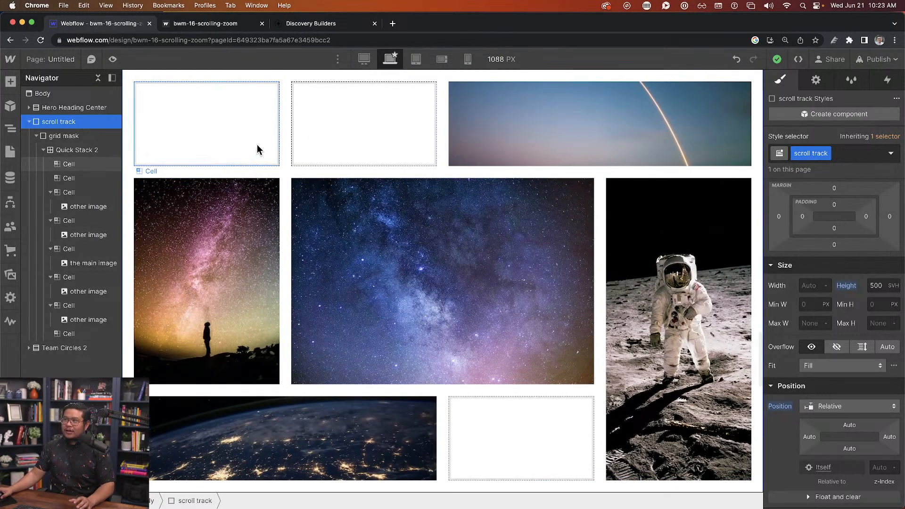
pyautogui.click(253, 120)
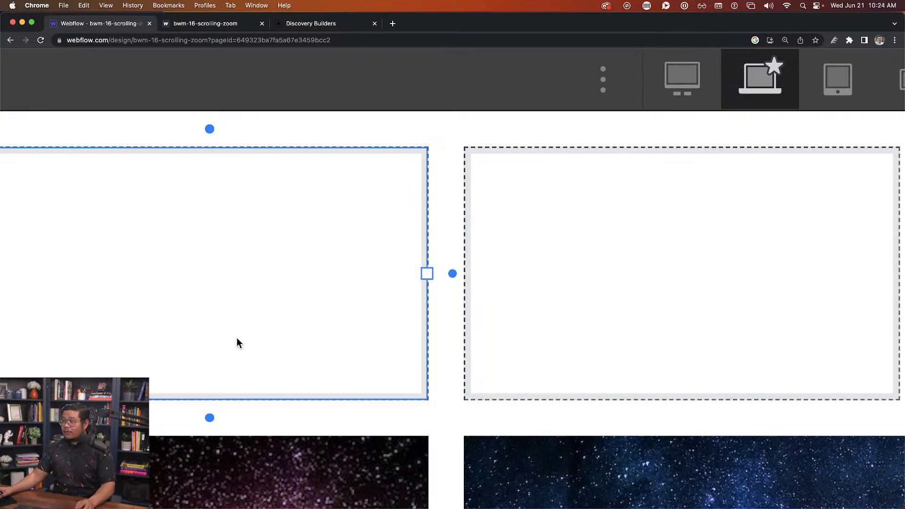
pyautogui.scroll(-7, 193, 395)
pyautogui.scroll(5, 201, 268)
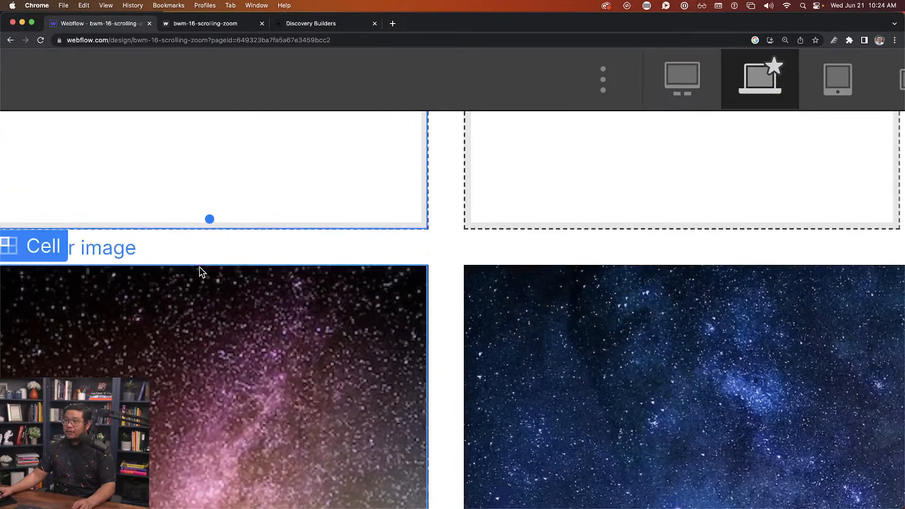
pyautogui.moveTo(217, 258)
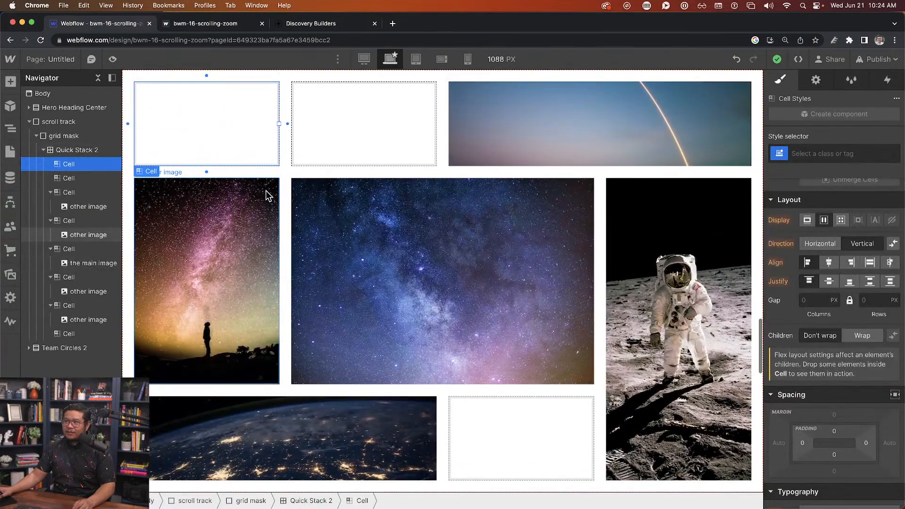
pyautogui.moveTo(298, 125)
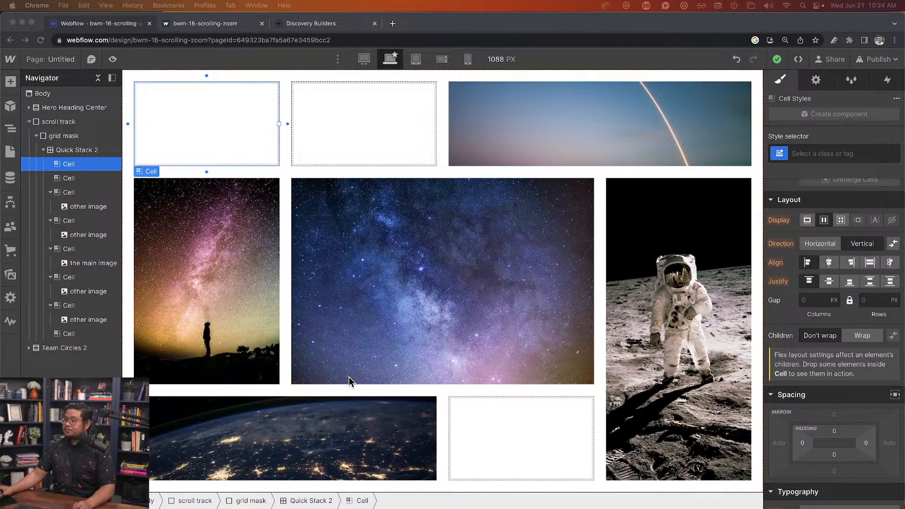
# Add a "While scrolling in view" element trigger to the scroll track.
pyautogui.click(68, 124)
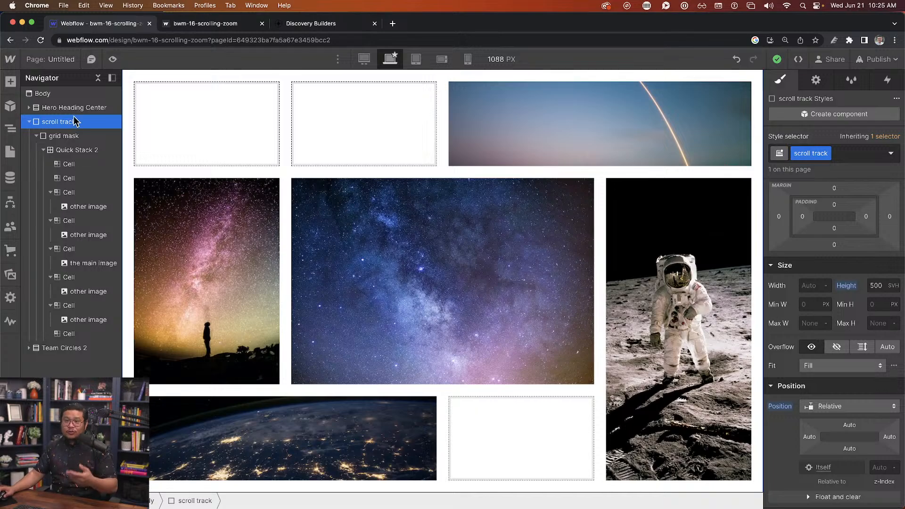
pyautogui.click(887, 79)
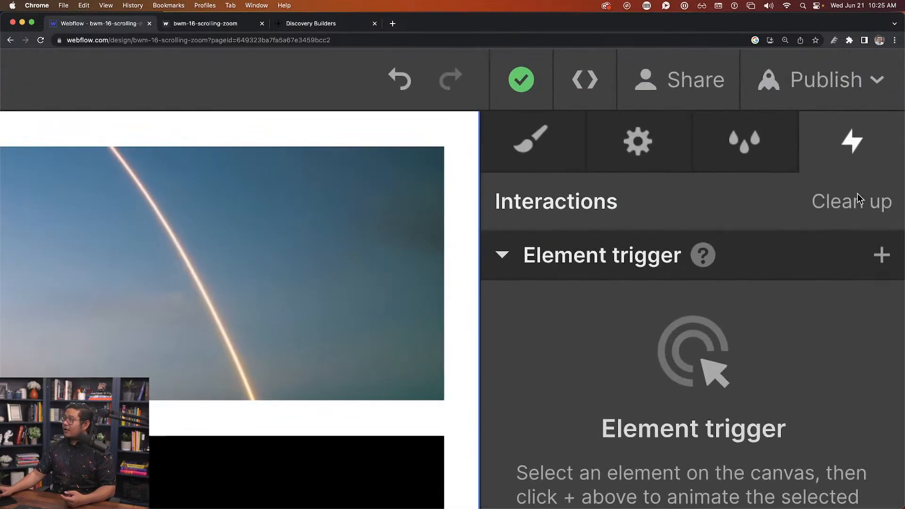
pyautogui.click(882, 255)
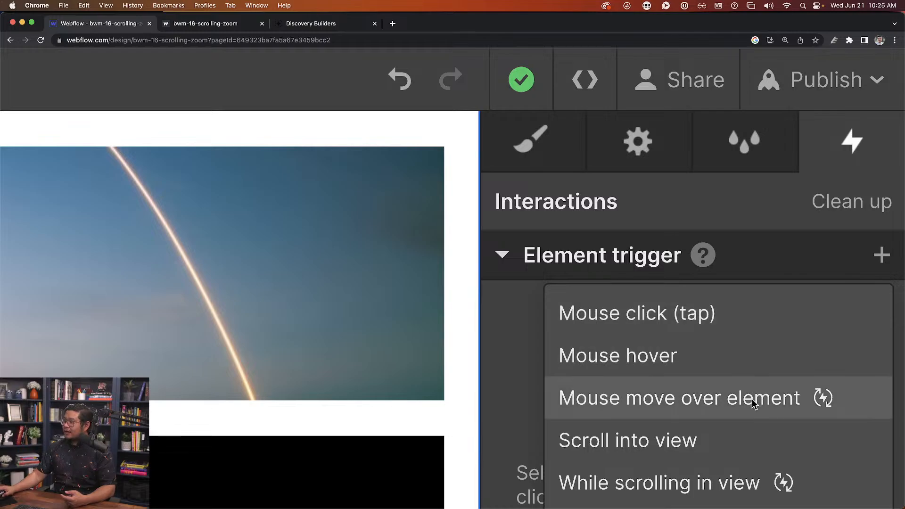
pyautogui.scroll(-1, 721, 448)
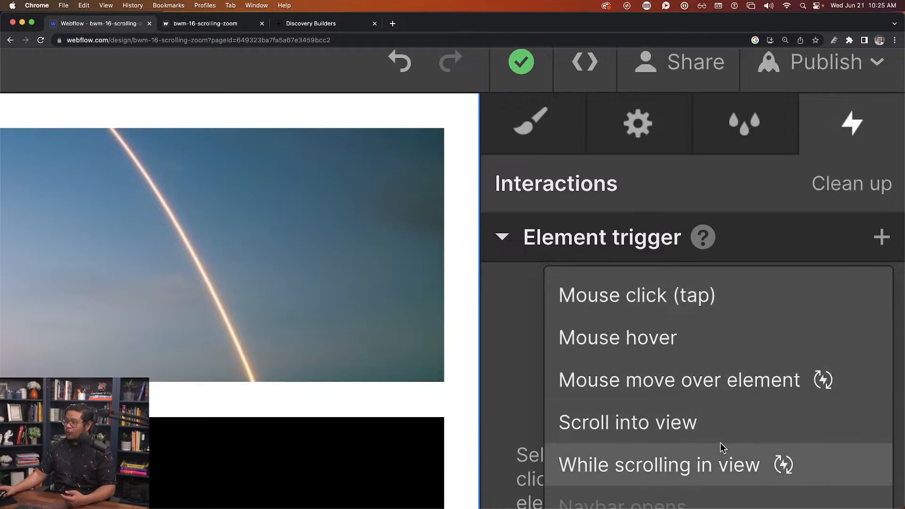
pyautogui.scroll(-3, 721, 449)
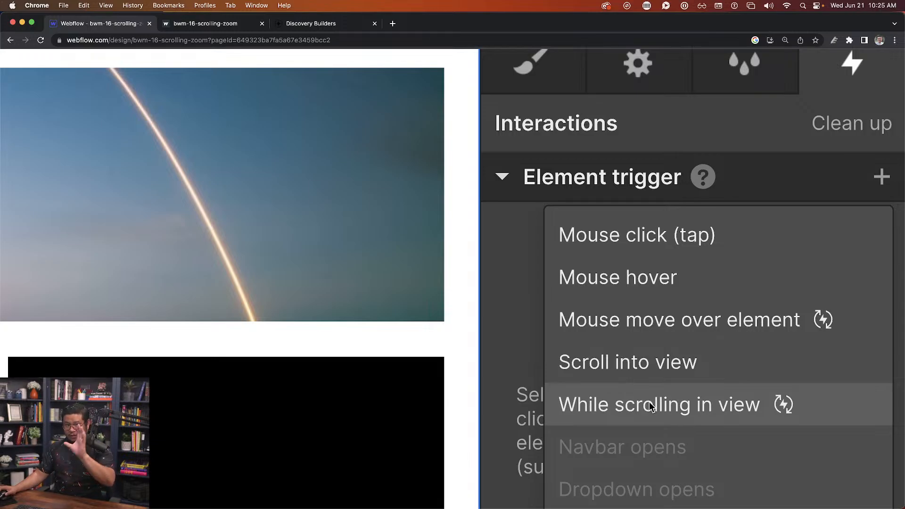
pyautogui.click(650, 406)
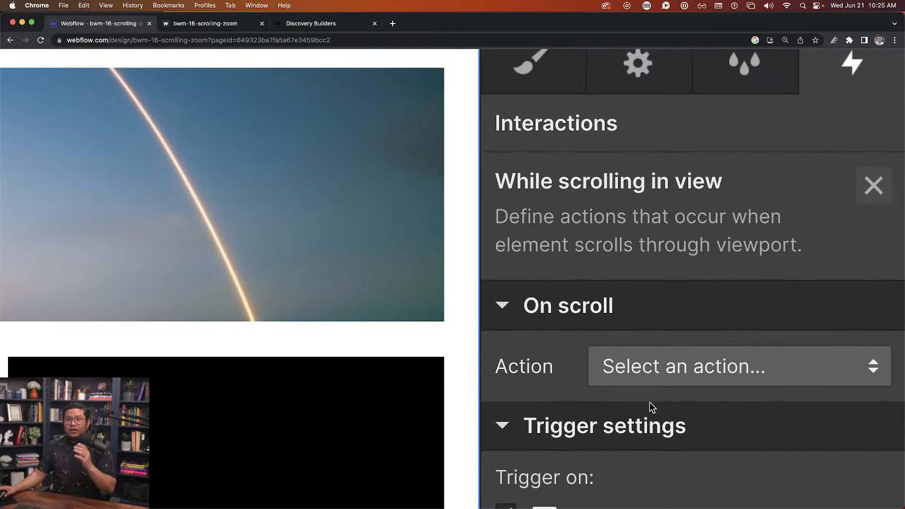
# Assign a new scroll animation to the trigger's on-scroll action and name it "scrolling zoom effect".
pyautogui.scroll(-5, 646, 392)
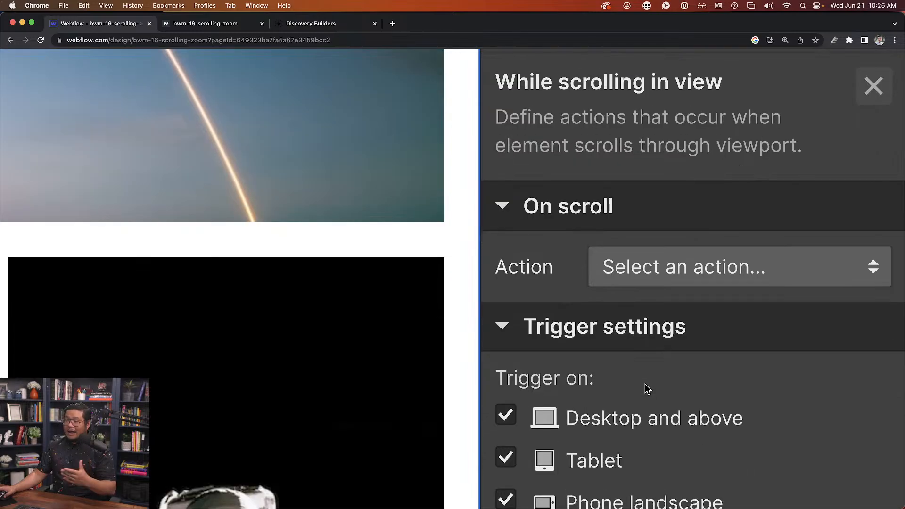
pyautogui.scroll(-2, 645, 379)
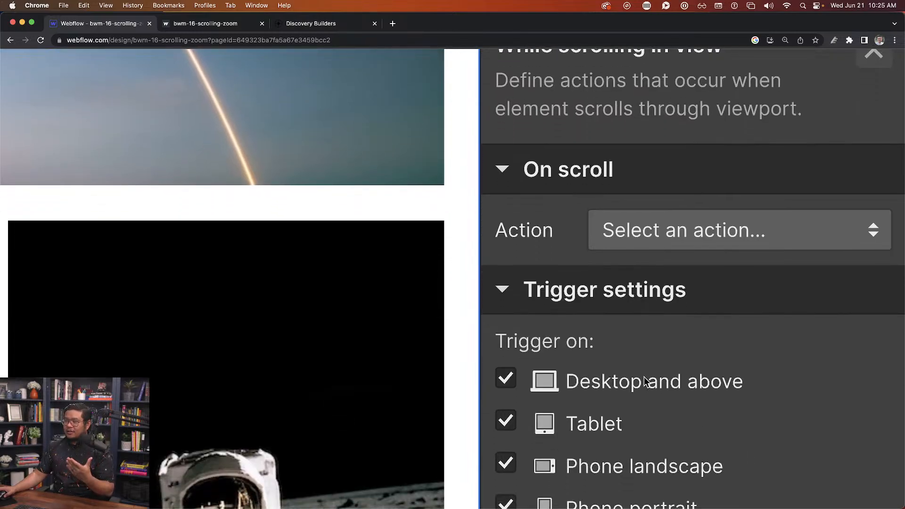
pyautogui.click(630, 239)
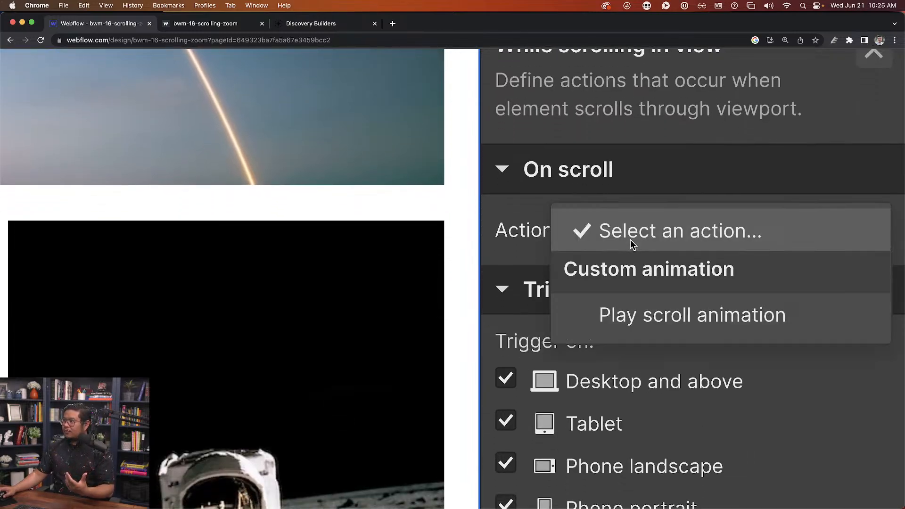
pyautogui.click(673, 314)
pyautogui.scroll(-3, 681, 310)
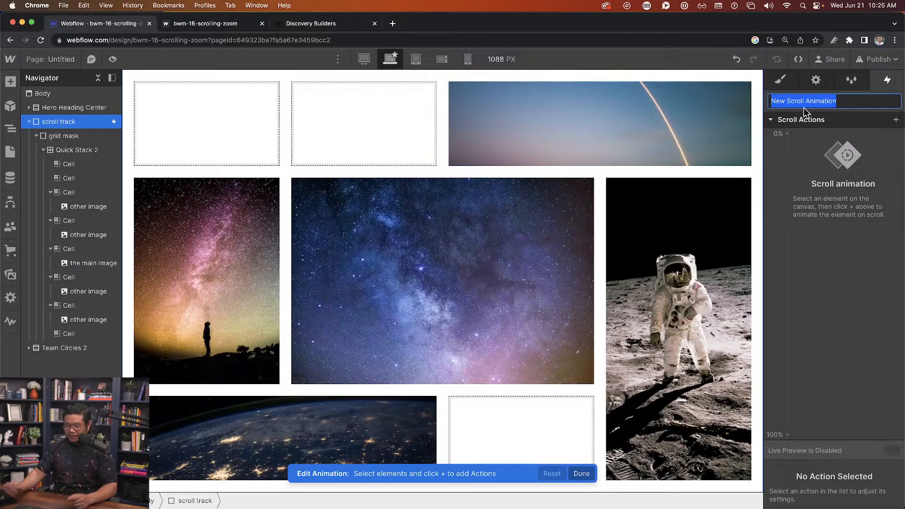
pyautogui.write('scrolling')
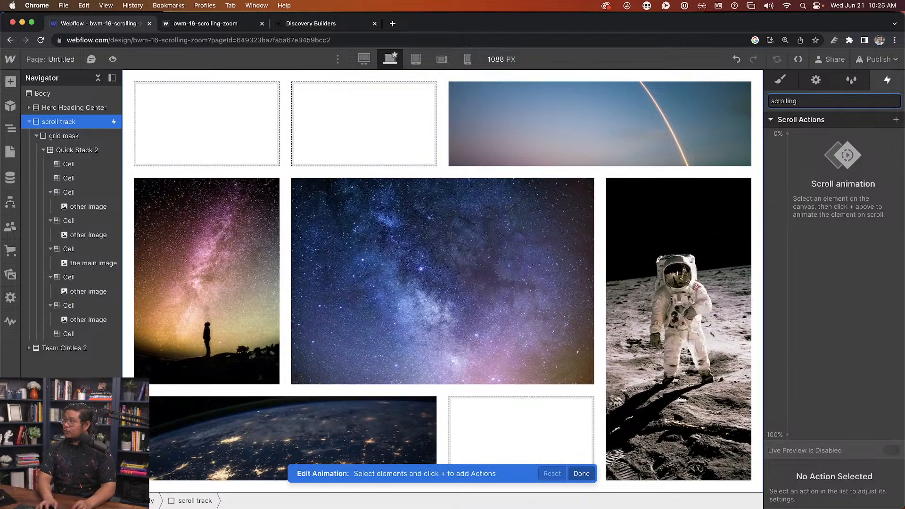
pyautogui.write(' zoom effec')
pyautogui.press('Return')
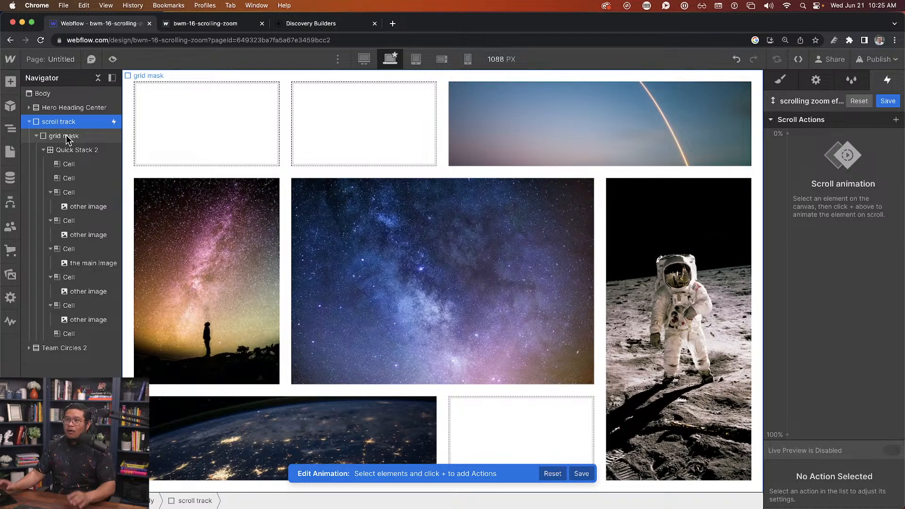
# Switch to the published bwm-16-scrolling-zoom page and examine how the main image scales and the other images fade while scrolling.
pyautogui.click(194, 26)
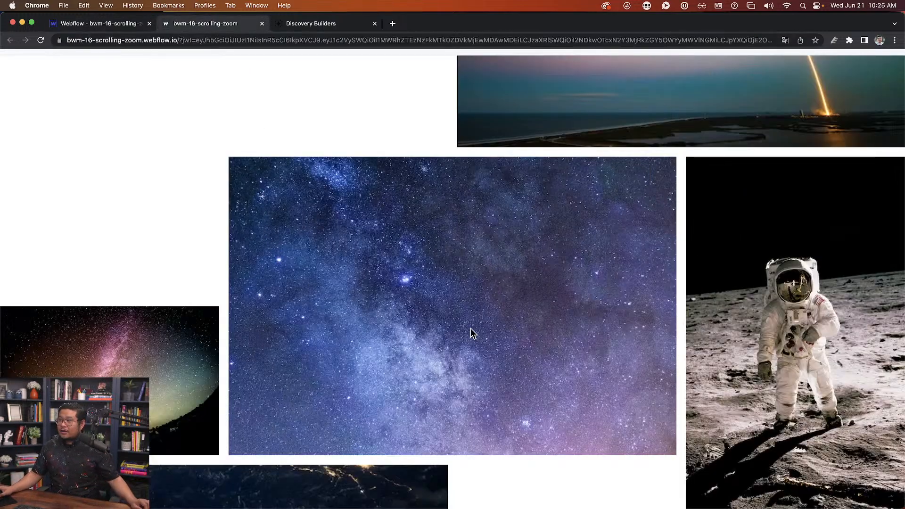
pyautogui.scroll(1, 470, 328)
pyautogui.scroll(-2, 471, 328)
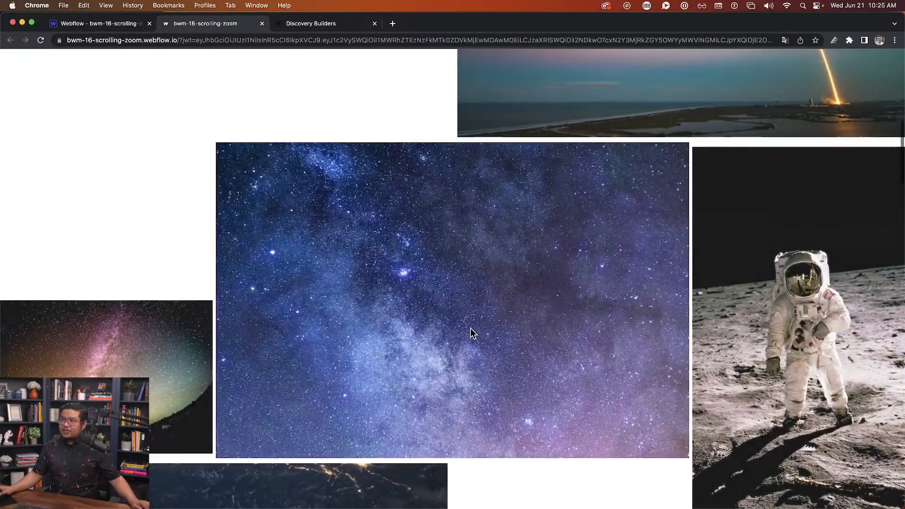
pyautogui.scroll(-2, 470, 328)
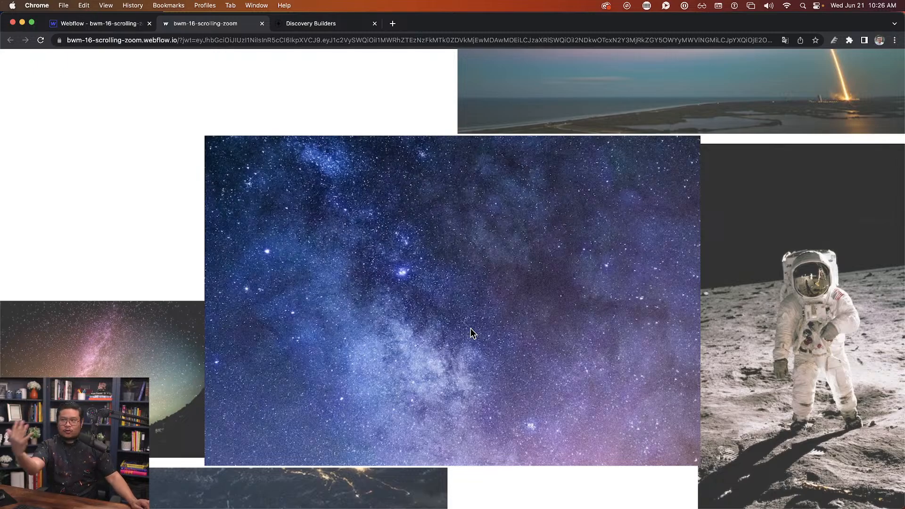
pyautogui.scroll(-5, 470, 328)
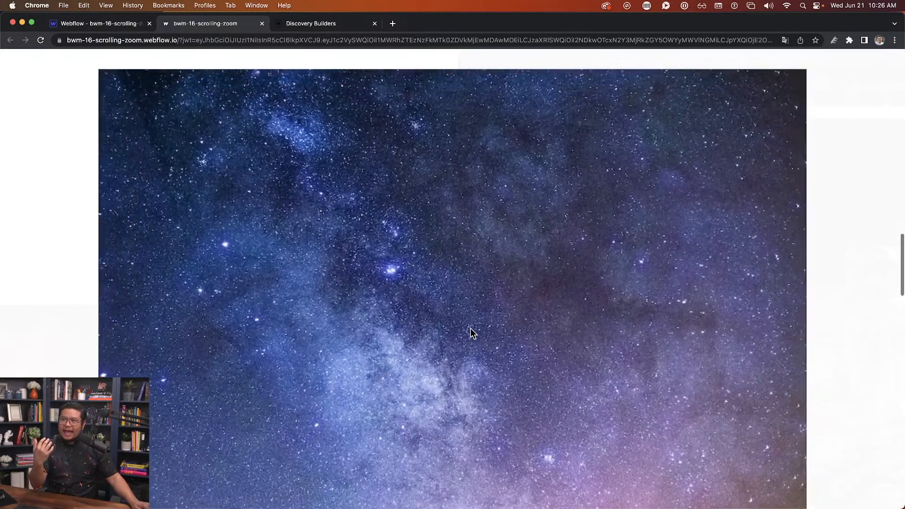
pyautogui.scroll(5, 470, 328)
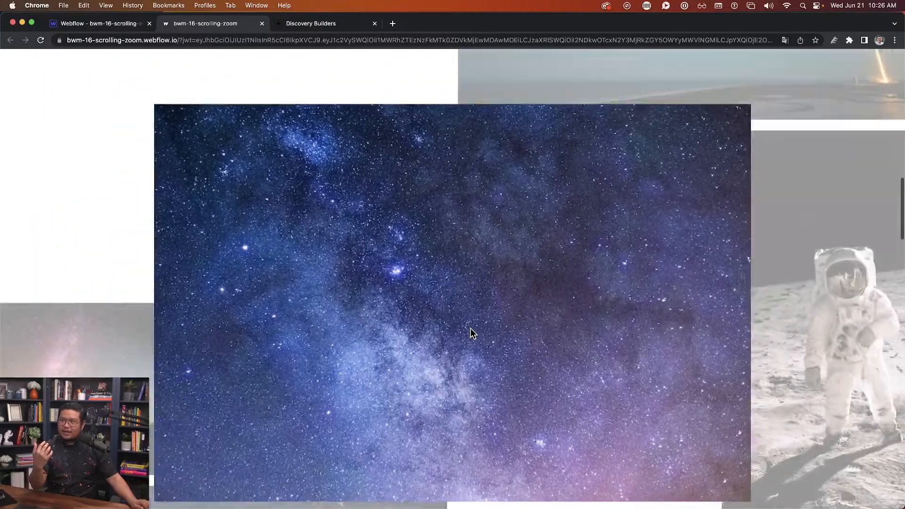
pyautogui.scroll(5, 470, 328)
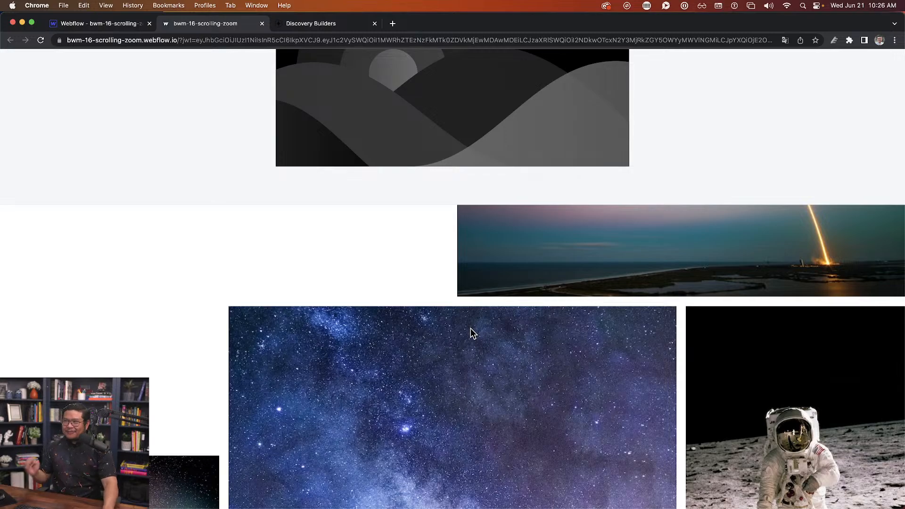
# Back in the Webflow designer, add a Scale action for Quick Stack 2 to the scroll animation, with scale 1 at the 0% keyframe.
pyautogui.click(125, 29)
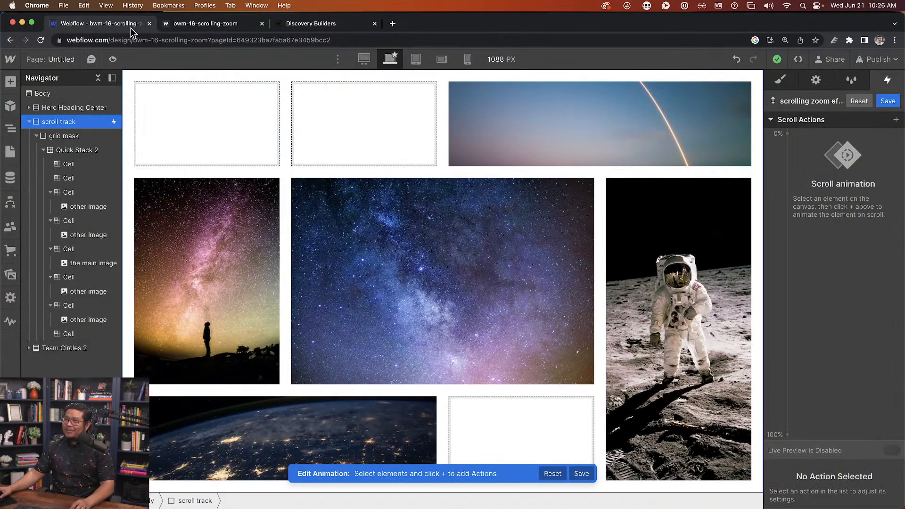
pyautogui.click(84, 137)
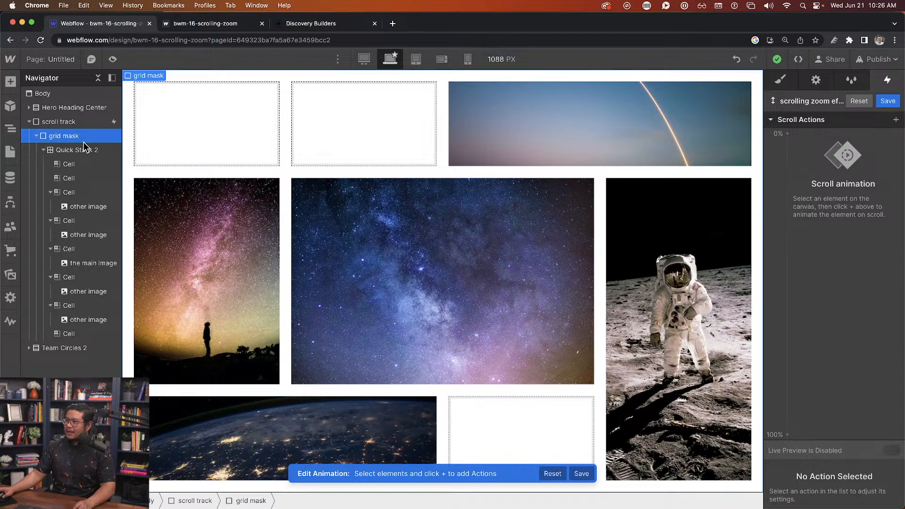
pyautogui.click(82, 149)
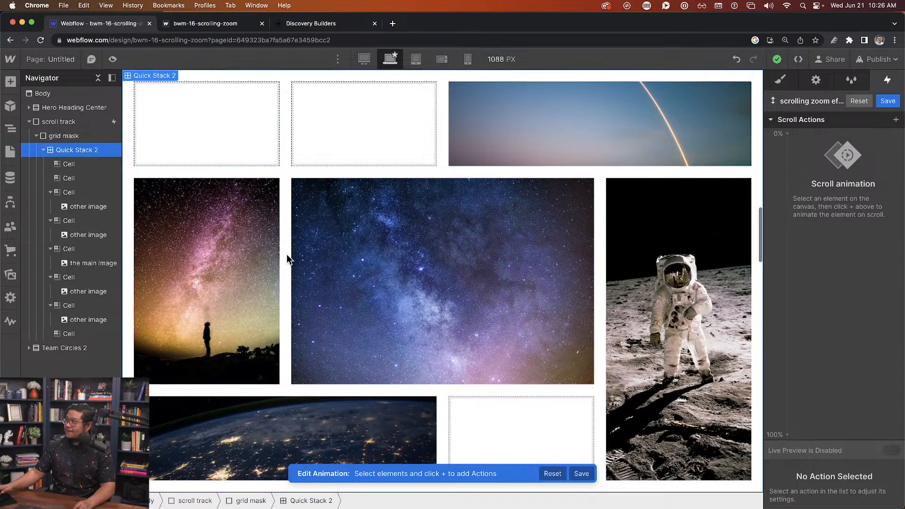
pyautogui.scroll(3, 287, 259)
pyautogui.scroll(-3, 289, 259)
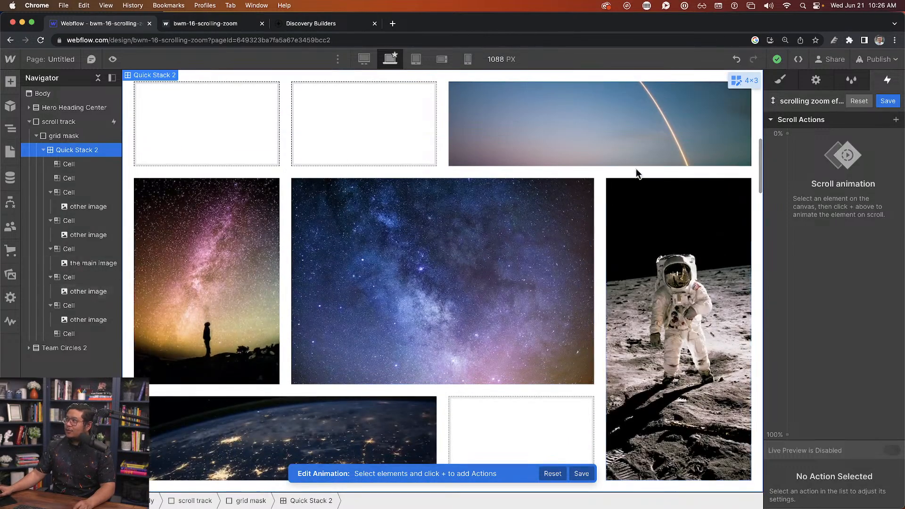
pyautogui.click(93, 127)
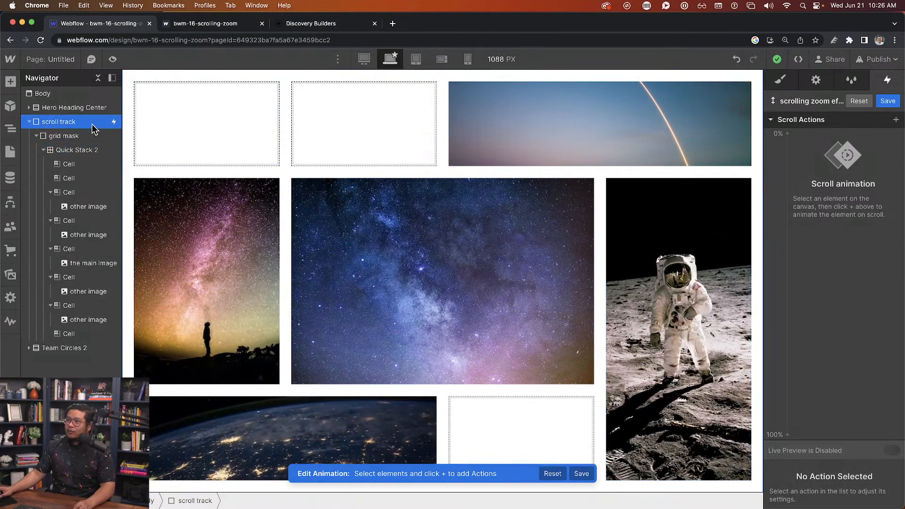
pyautogui.click(87, 150)
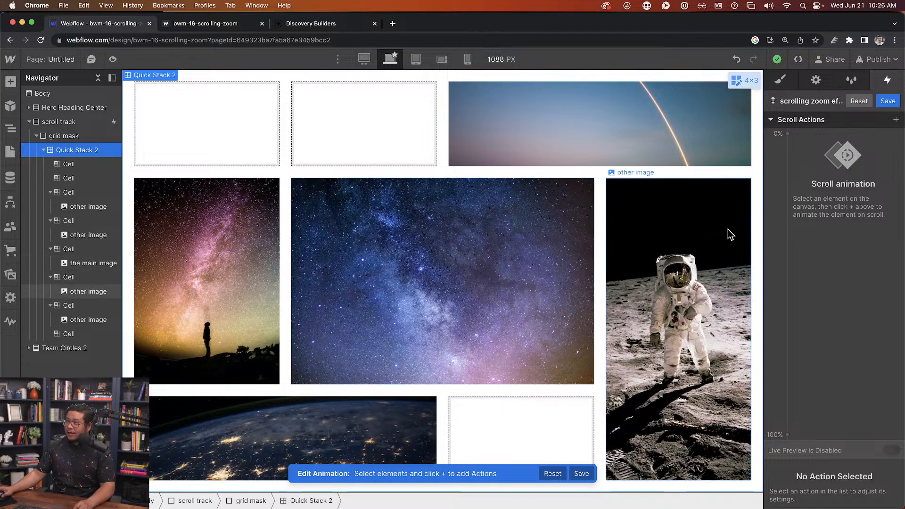
pyautogui.click(791, 133)
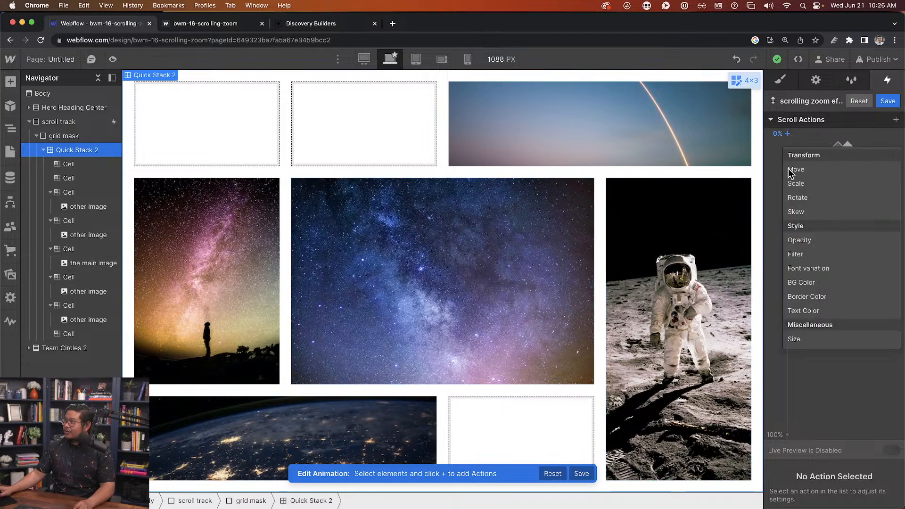
pyautogui.click(817, 182)
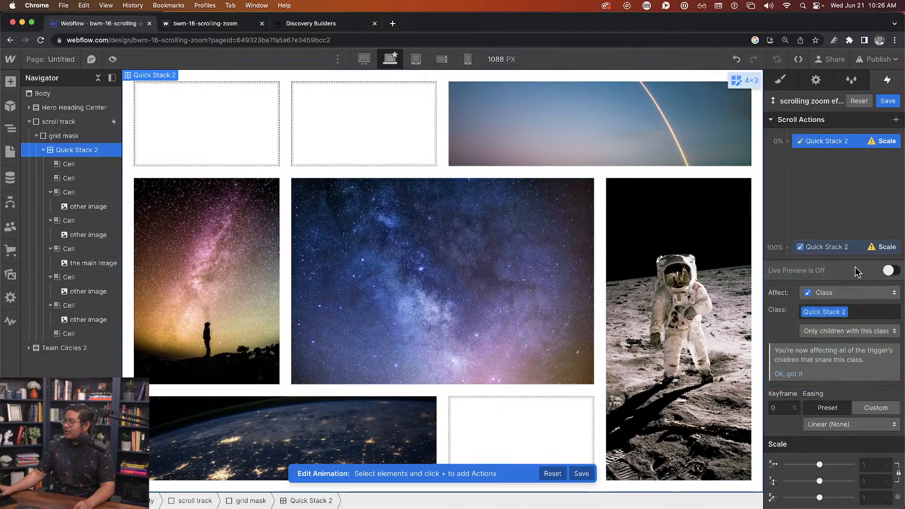
pyautogui.click(873, 467)
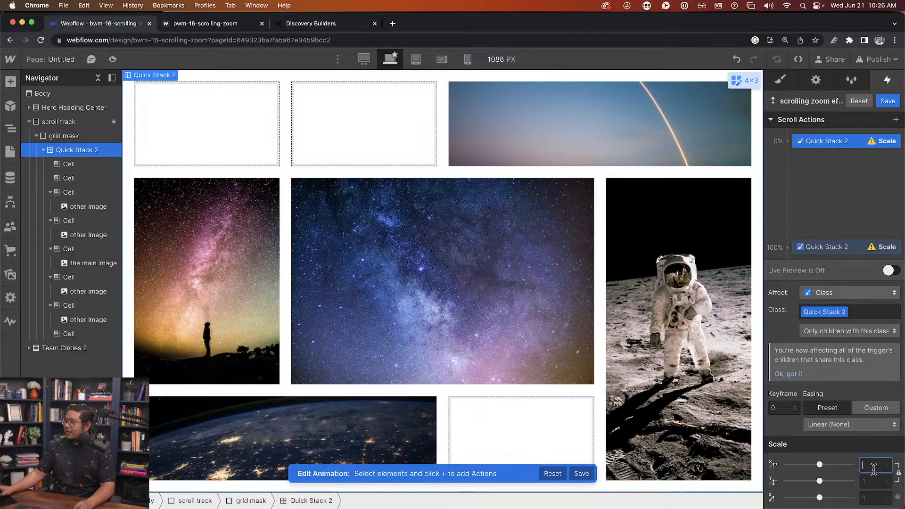
pyautogui.write('1')
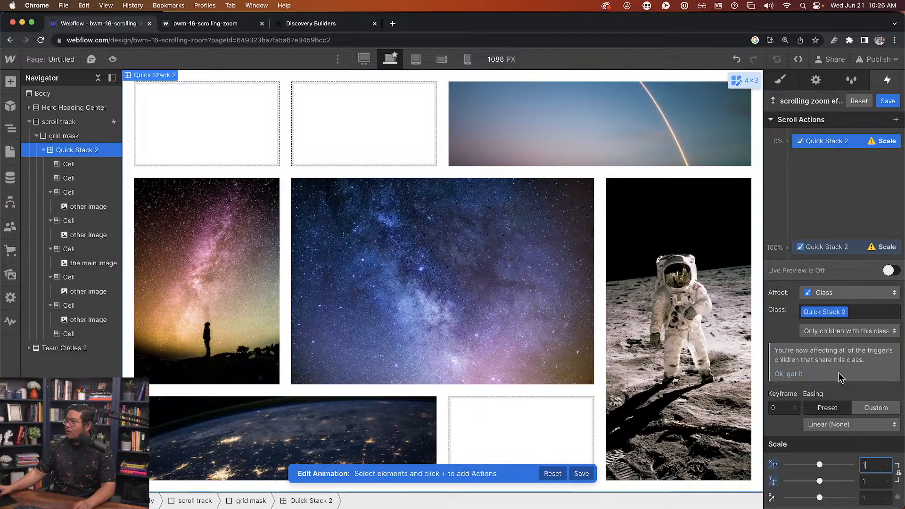
# Try scales of 1.5 and 2 at Quick Stack 2's 100% keyframe, and settle on 3 for X and Y.
pyautogui.click(811, 248)
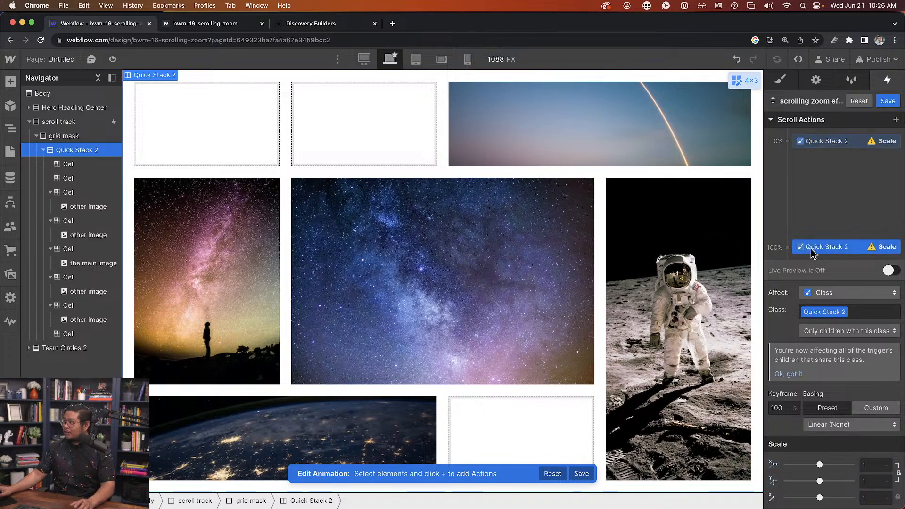
pyautogui.click(870, 465)
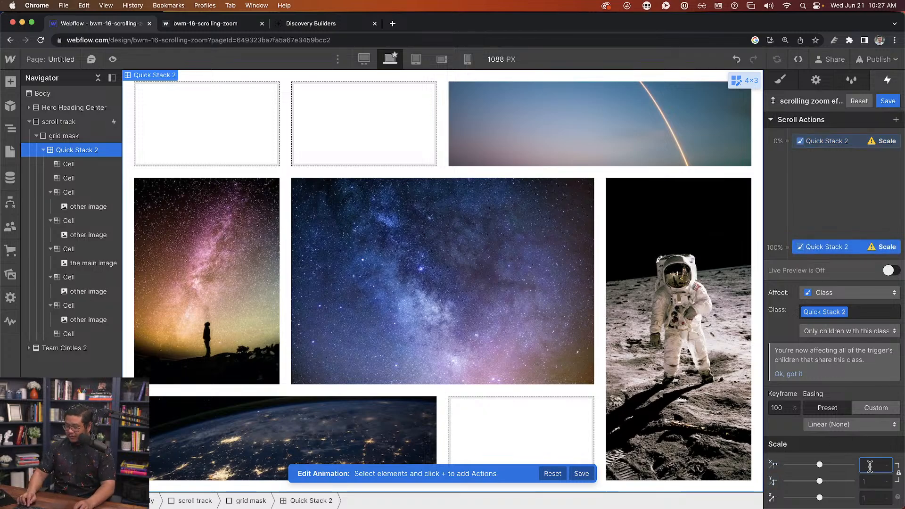
pyautogui.write('1.5')
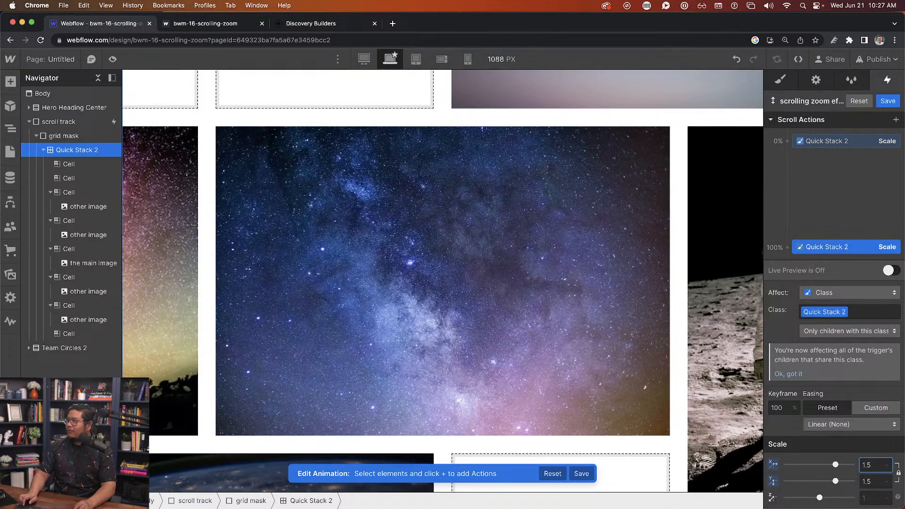
pyautogui.press('BackSpace')
pyautogui.press('BackSpace')
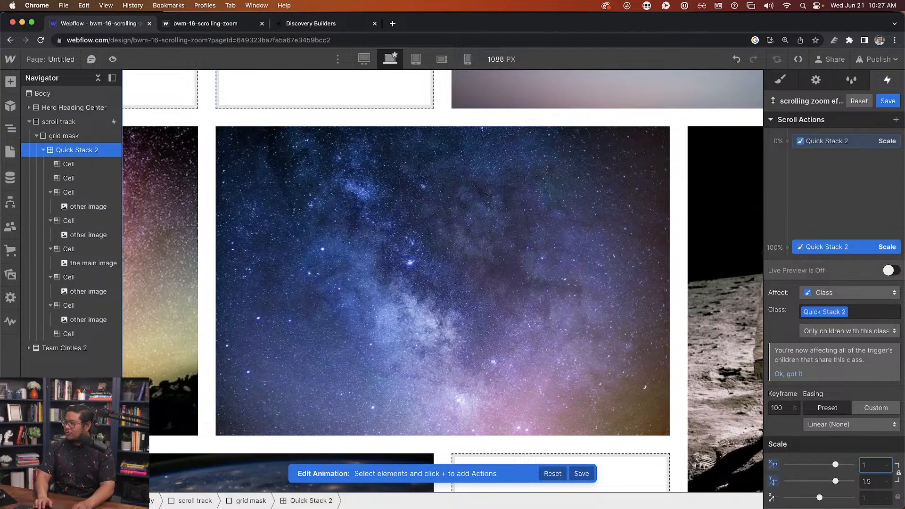
pyautogui.press('BackSpace')
pyautogui.write('2')
pyautogui.press('Return')
pyautogui.press('BackSpace')
pyautogui.write('3')
pyautogui.press('Return')
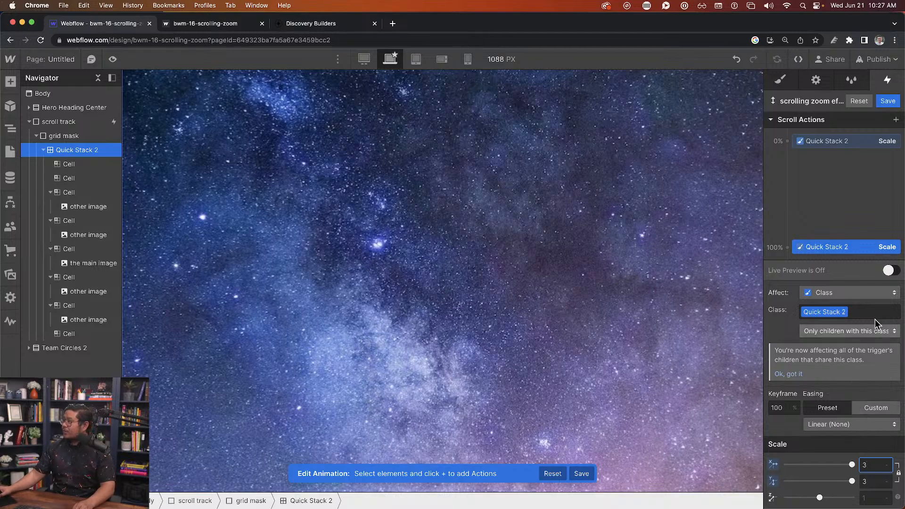
# Turn on Live Preview and check the Quick Stack 2 zoom by scrolling along the scroll track.
pyautogui.click(890, 272)
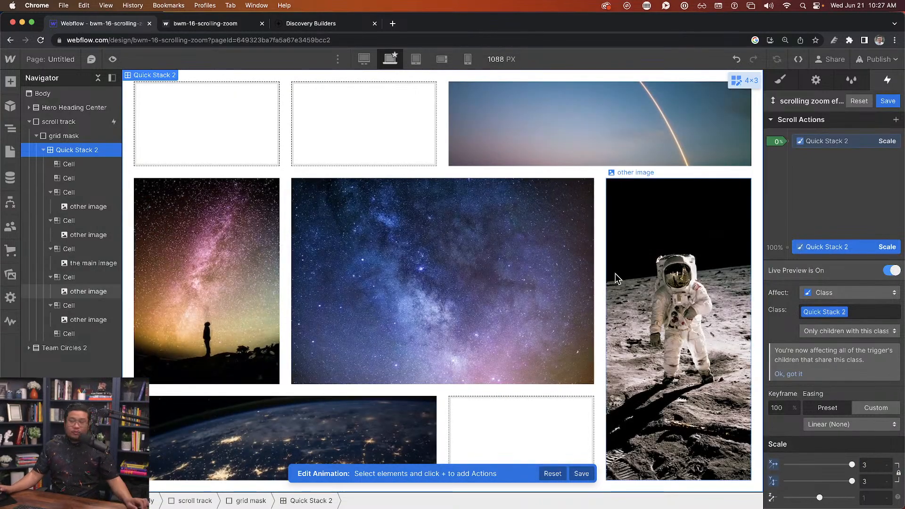
pyautogui.scroll(-5, 615, 274)
pyautogui.scroll(-5, 615, 275)
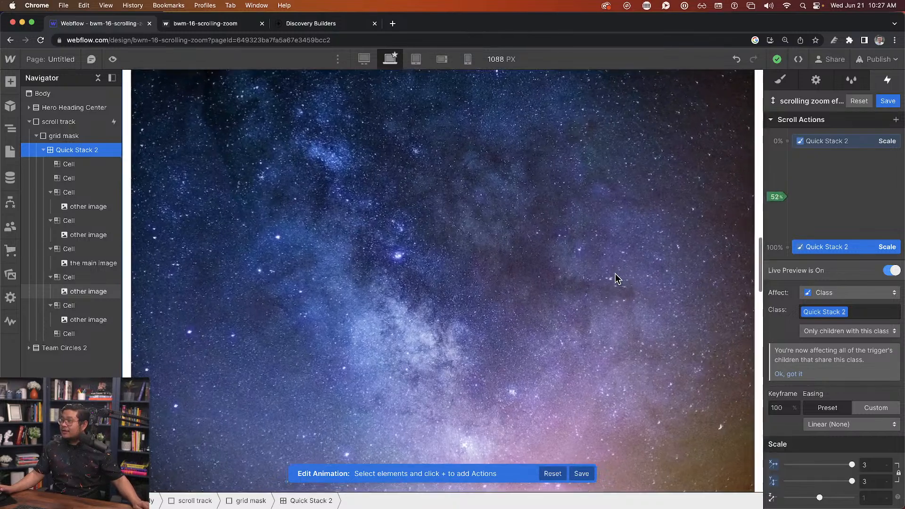
# Examine in Live Preview how the Quick Stack 2 zoom plays between the hero and the Team section.
pyautogui.scroll(7, 615, 278)
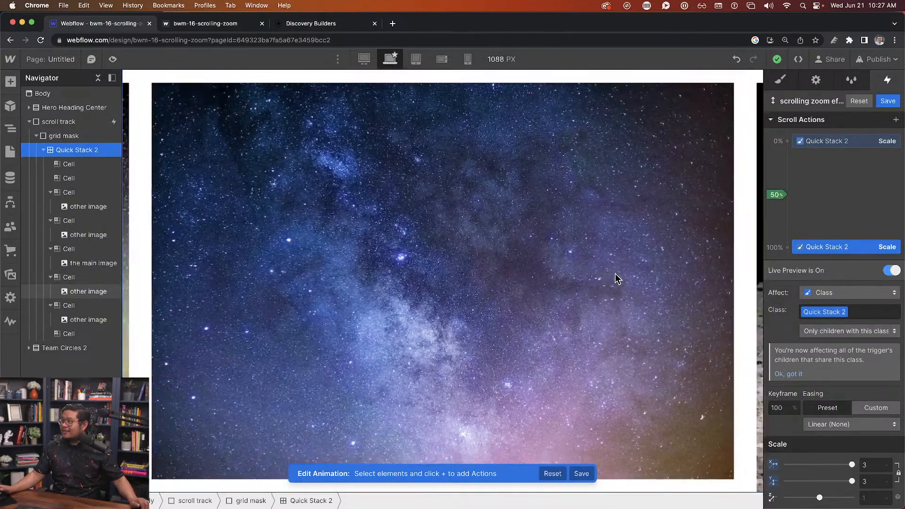
pyautogui.scroll(3, 615, 275)
pyautogui.scroll(-5, 615, 276)
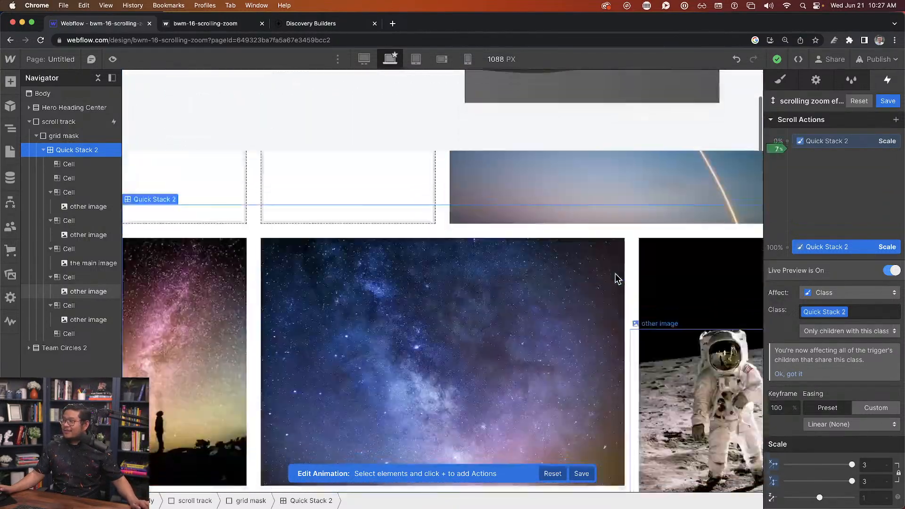
pyautogui.scroll(-6, 615, 278)
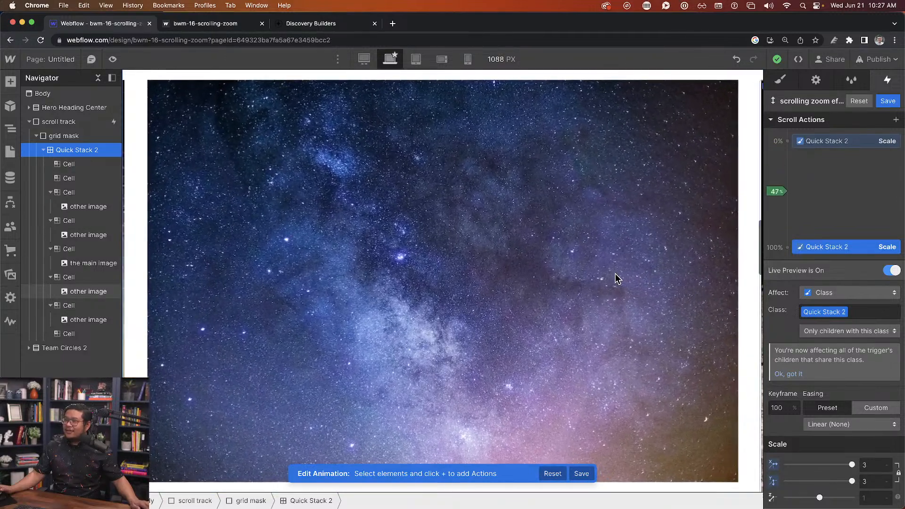
pyautogui.scroll(-3, 615, 278)
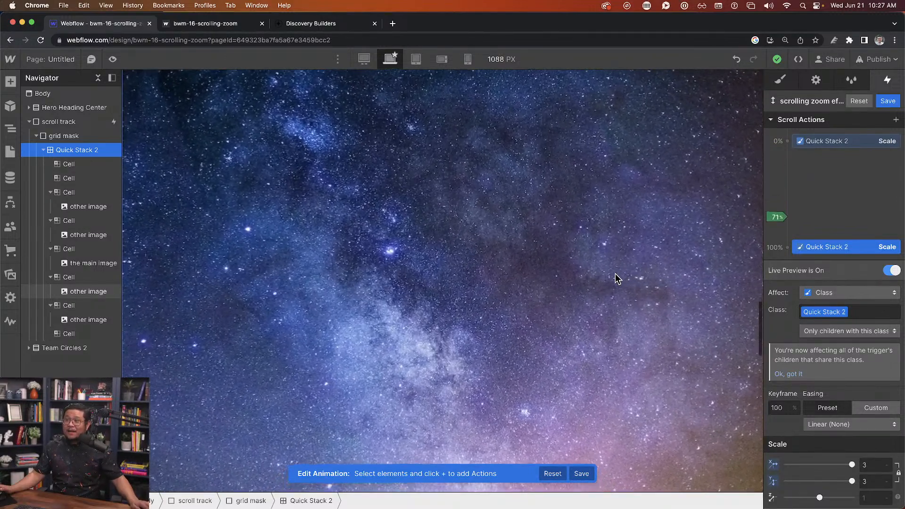
pyautogui.scroll(-3, 615, 278)
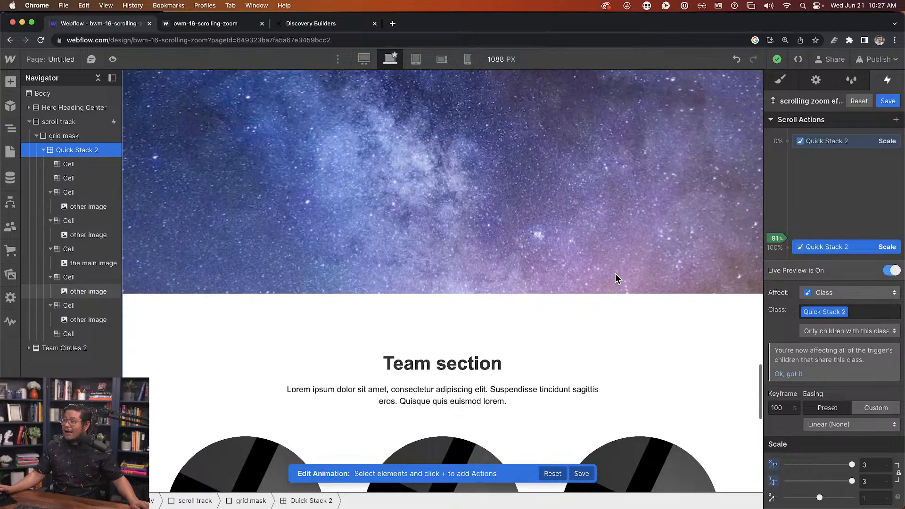
pyautogui.scroll(3, 615, 278)
pyautogui.scroll(4, 615, 278)
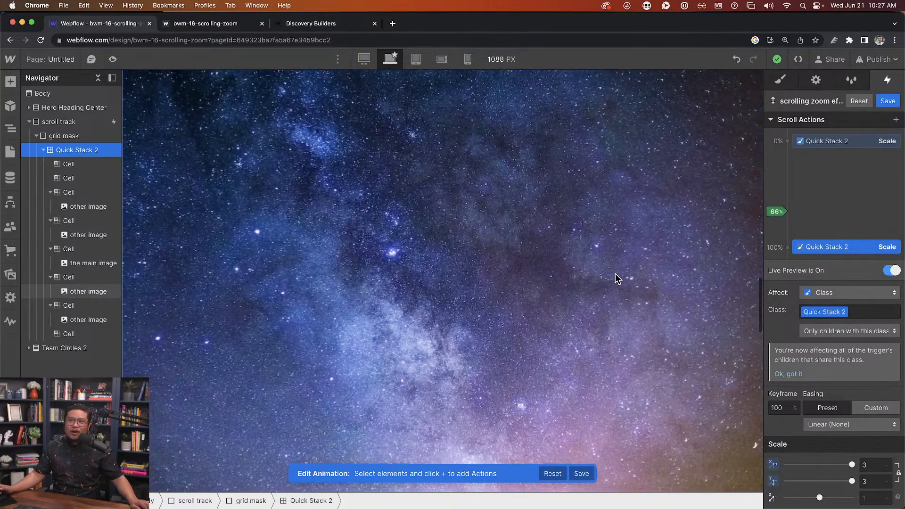
pyautogui.scroll(3, 615, 278)
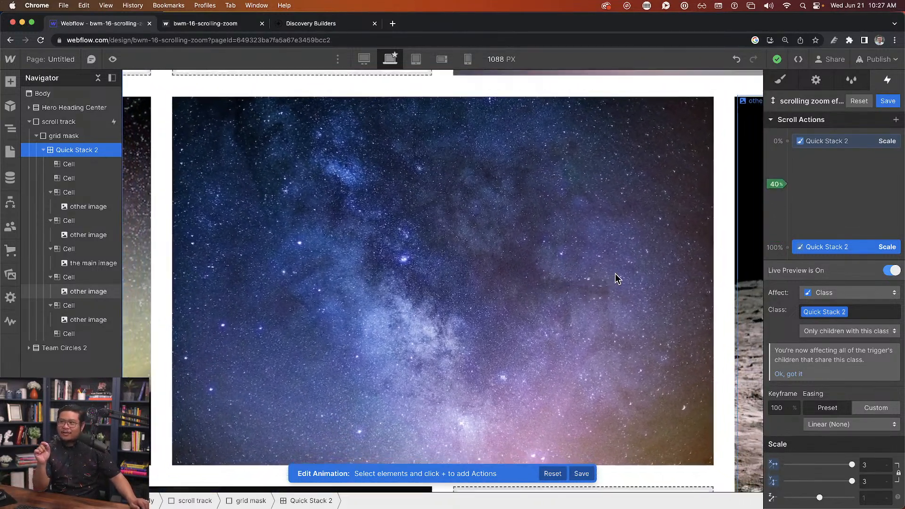
pyautogui.scroll(4, 615, 278)
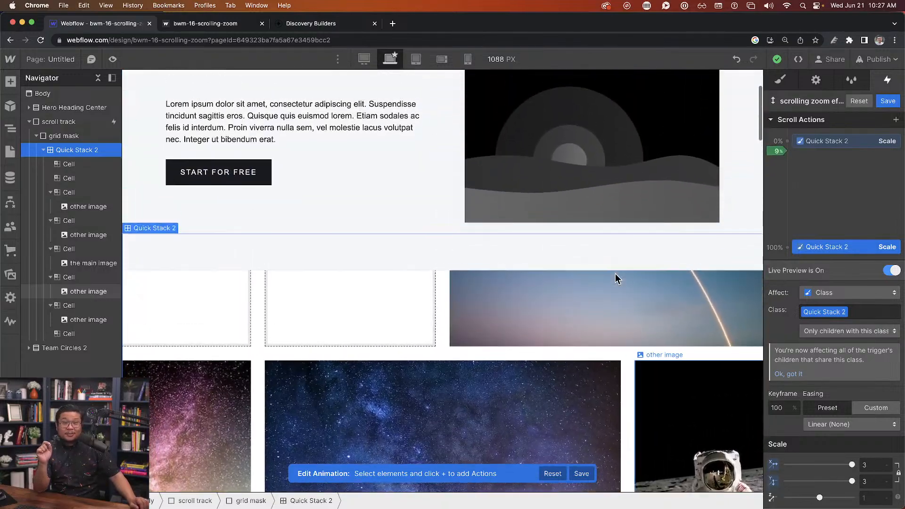
pyautogui.scroll(-2, 615, 278)
pyautogui.scroll(-4, 615, 278)
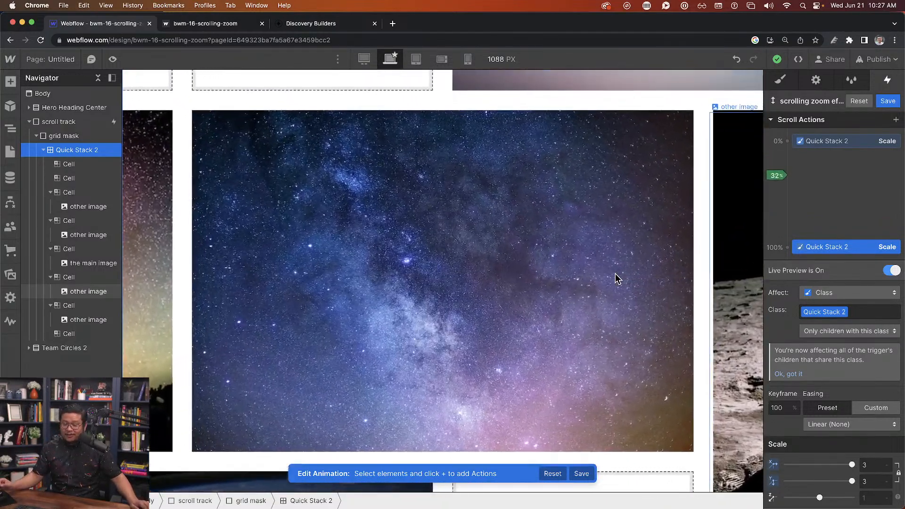
pyautogui.scroll(1, 615, 278)
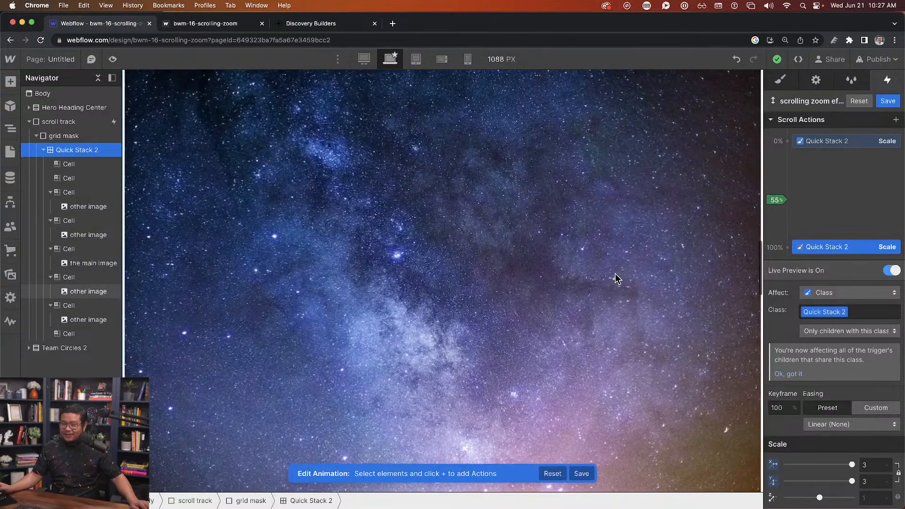
pyautogui.scroll(4, 615, 274)
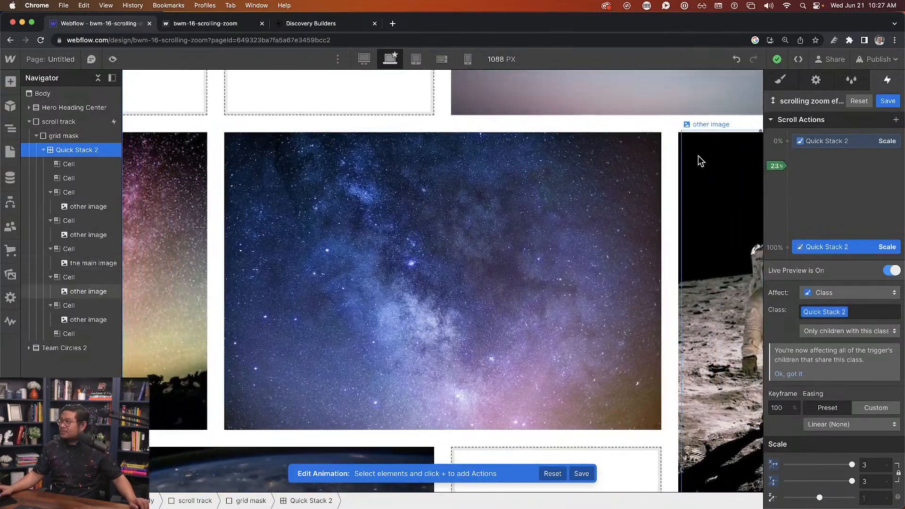
# Examine at which scroll percentage Quick Stack 2 starts scaling while the grid comes into view below the hero.
pyautogui.scroll(-4, 750, 164)
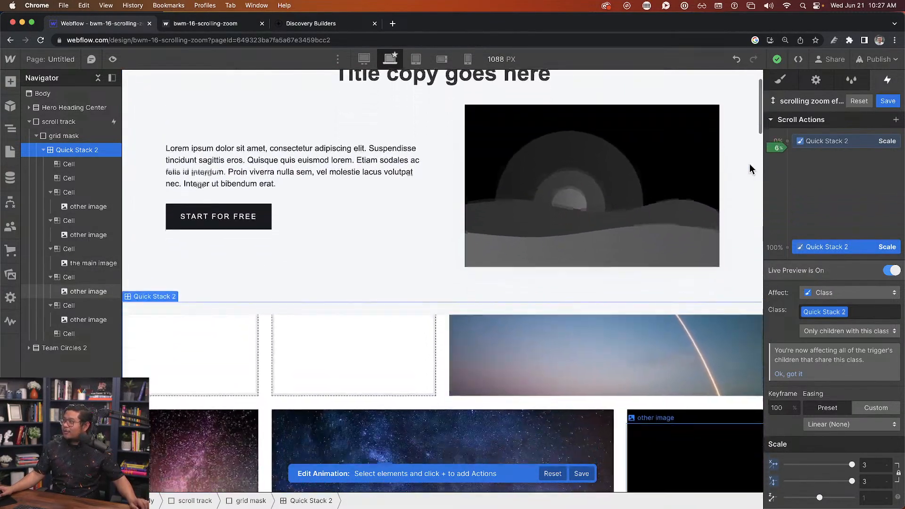
pyautogui.scroll(3, 750, 164)
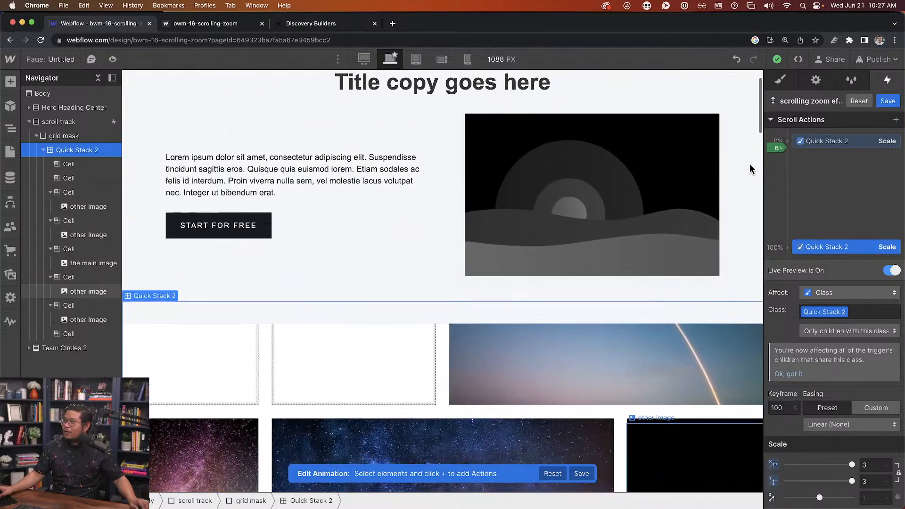
pyautogui.scroll(-2, 750, 164)
pyautogui.scroll(-2, 796, 159)
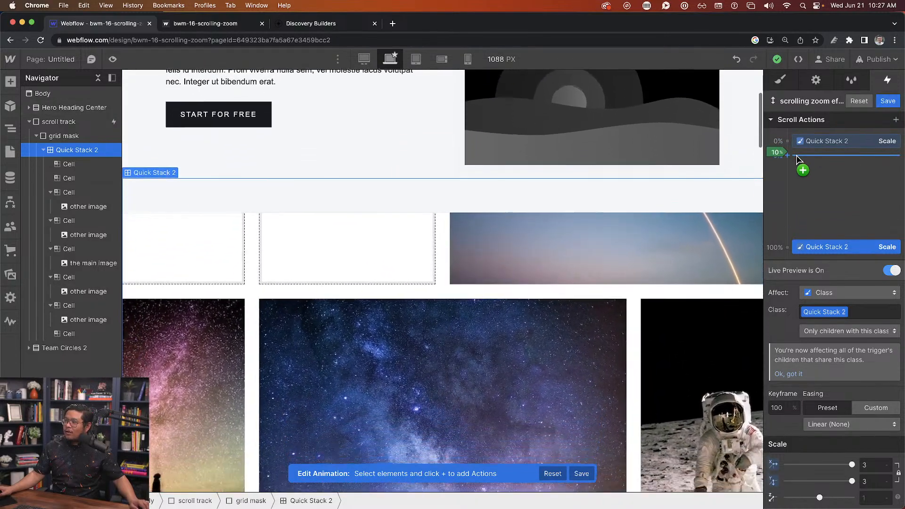
pyautogui.scroll(1, 797, 159)
pyautogui.scroll(-3, 798, 159)
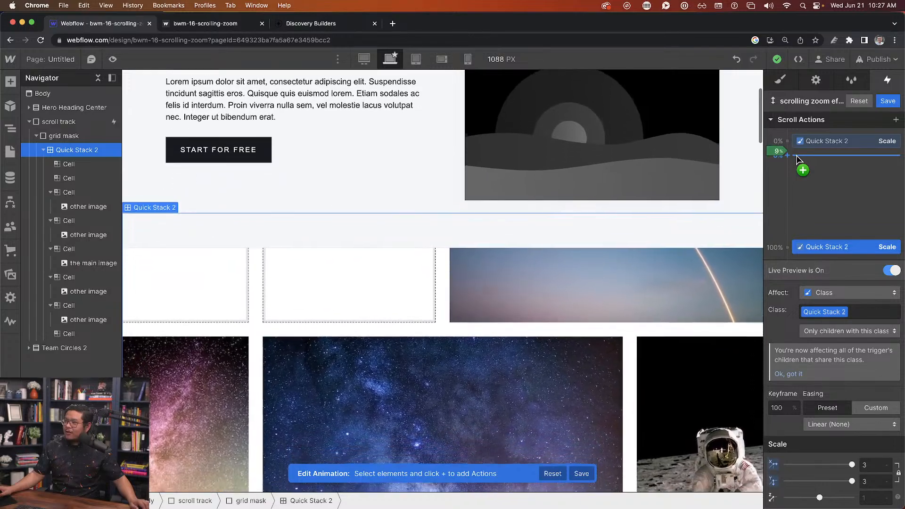
pyautogui.scroll(8, 798, 159)
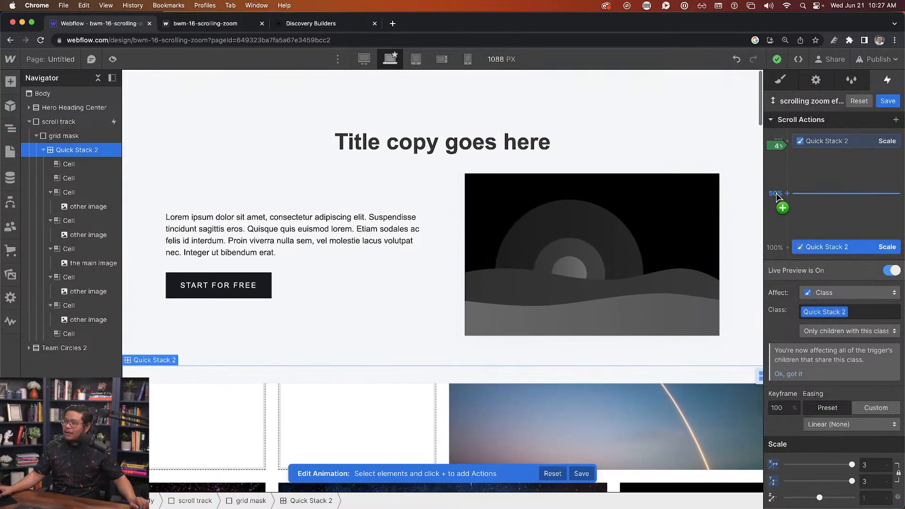
pyautogui.scroll(-3, 702, 256)
pyautogui.scroll(-5, 702, 257)
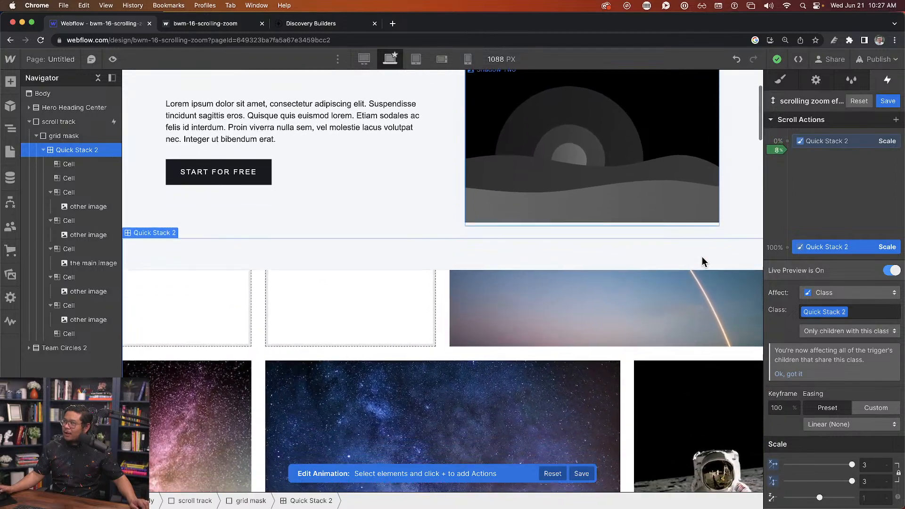
pyautogui.scroll(2, 702, 257)
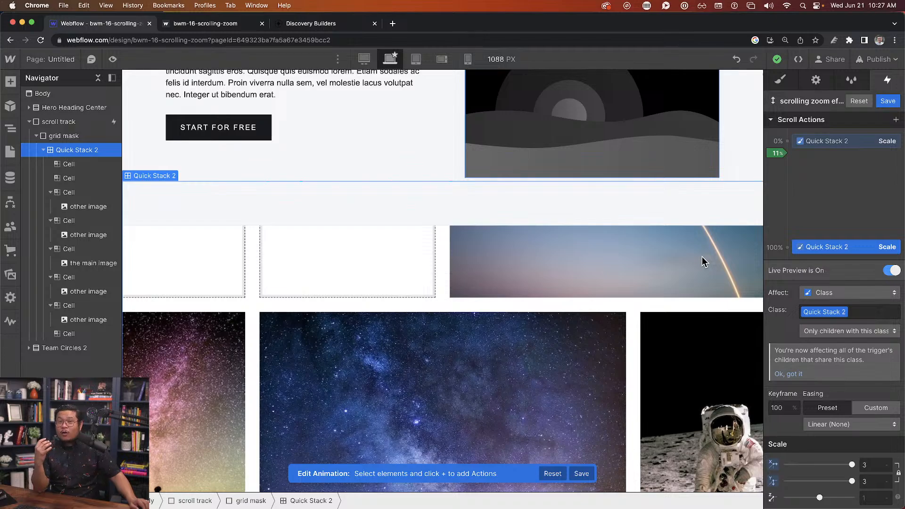
pyautogui.scroll(-1, 702, 257)
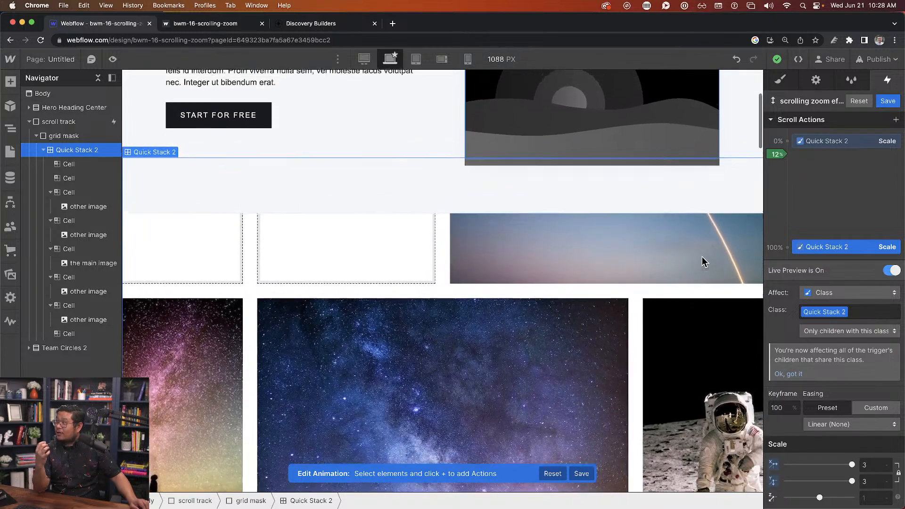
pyautogui.scroll(2, 703, 257)
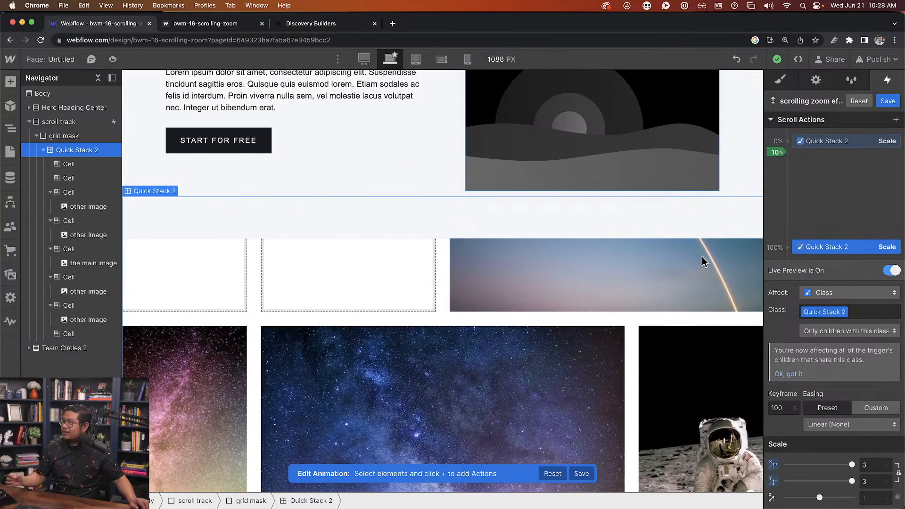
pyautogui.scroll(-6, 703, 256)
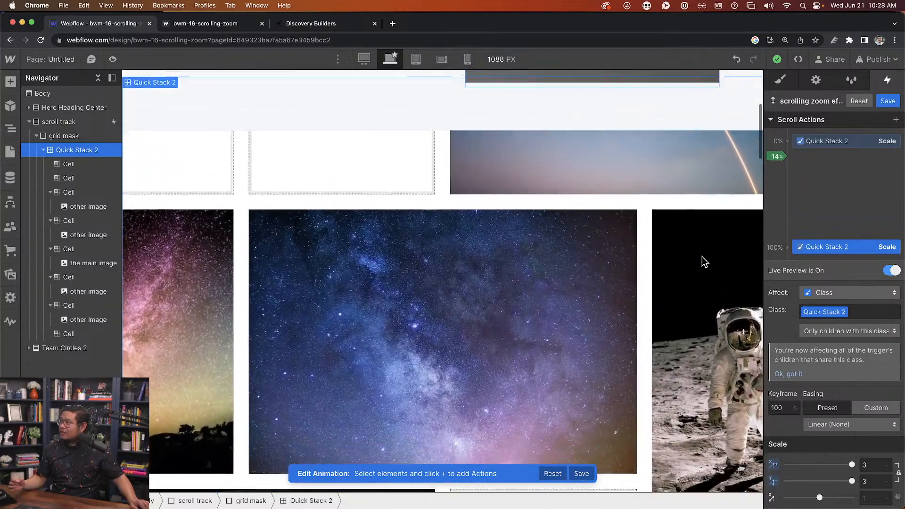
# Move Quick Stack 2's starting Scale action to the 15% keyframe and check the zoom with Live Preview on.
pyautogui.click(829, 142)
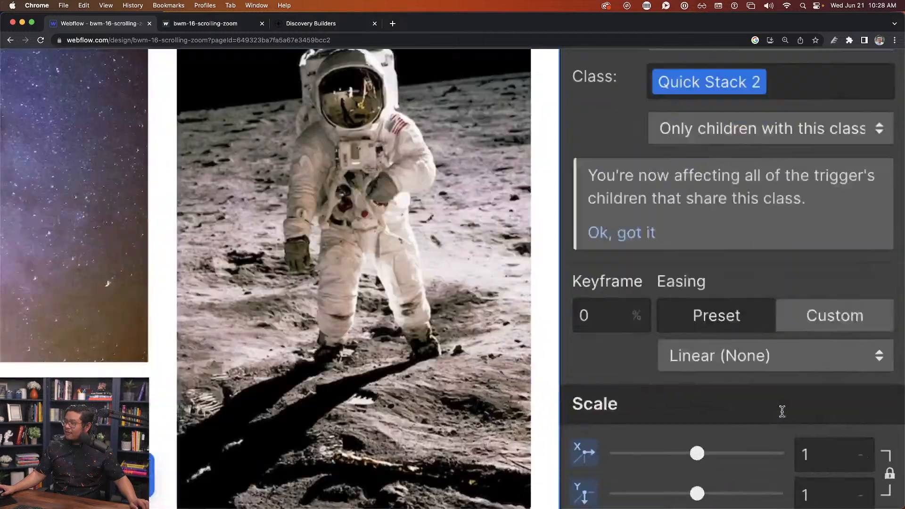
pyautogui.write('15')
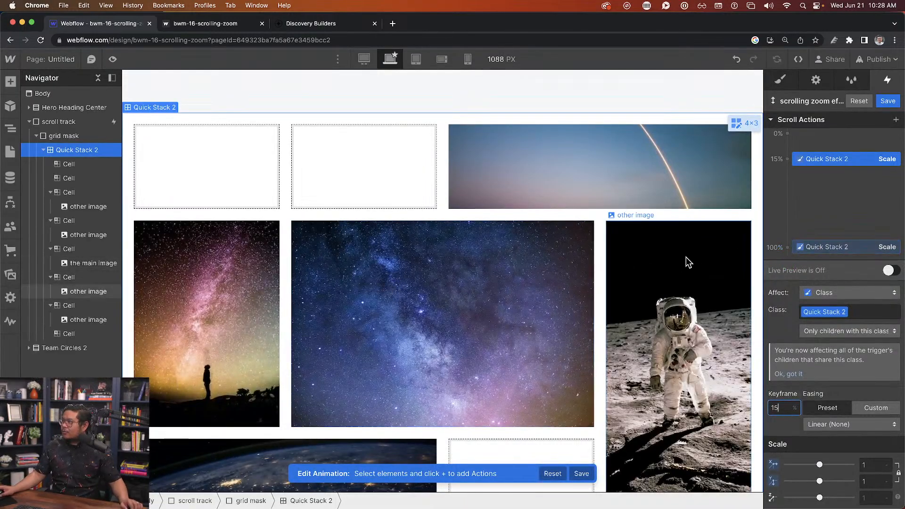
pyautogui.click(896, 271)
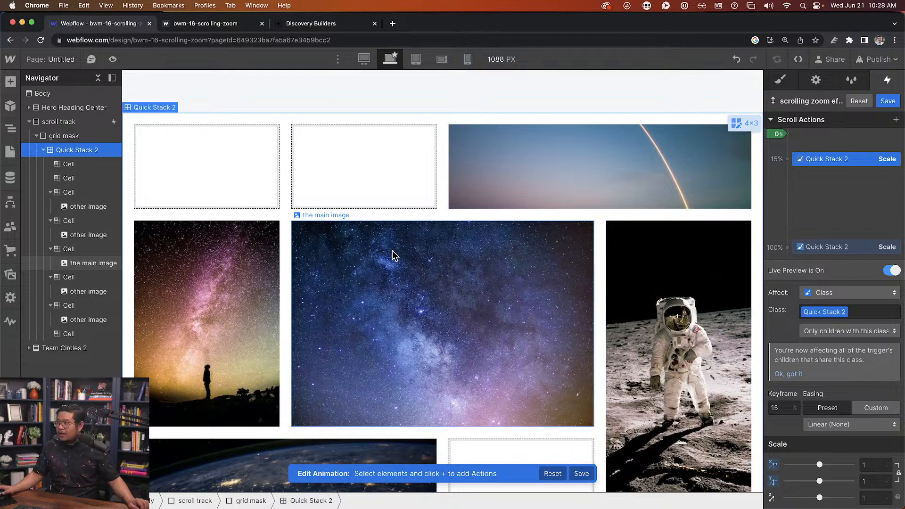
pyautogui.scroll(-2, 392, 250)
pyautogui.scroll(-5, 393, 247)
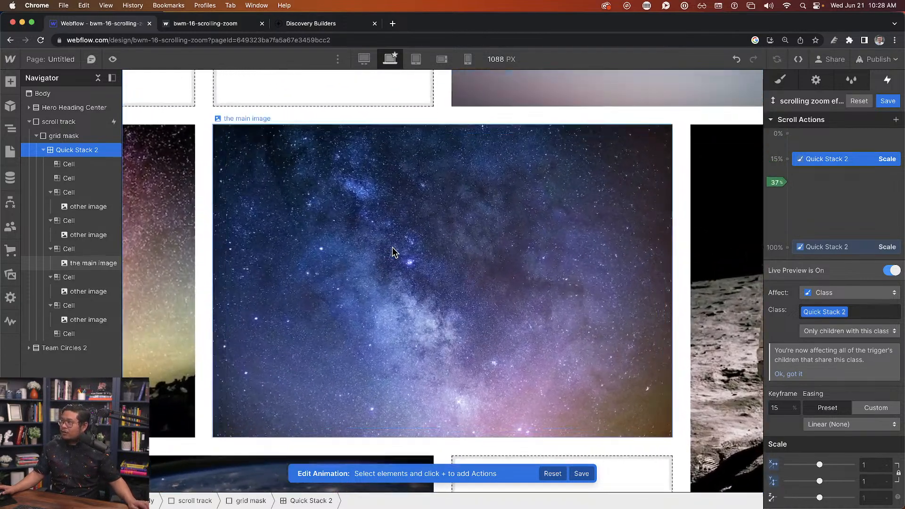
pyautogui.scroll(-5, 392, 247)
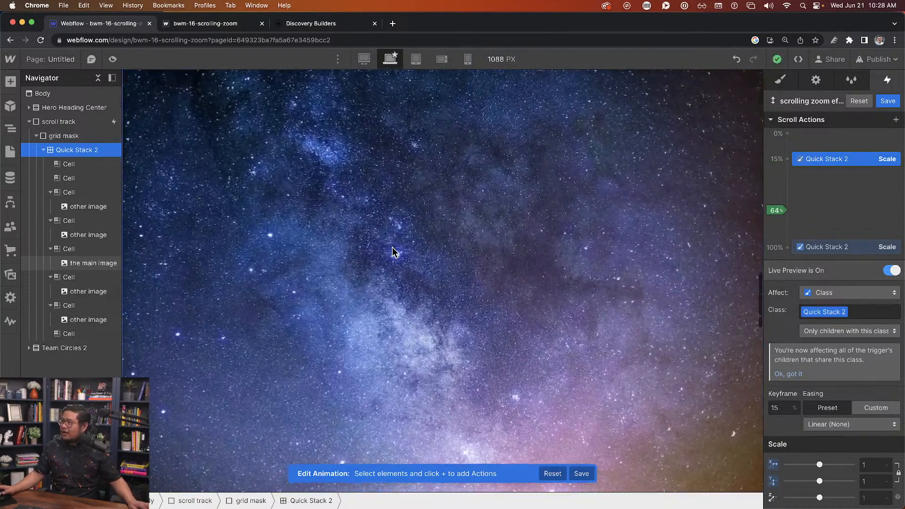
pyautogui.scroll(1, 392, 247)
pyautogui.scroll(-1, 392, 247)
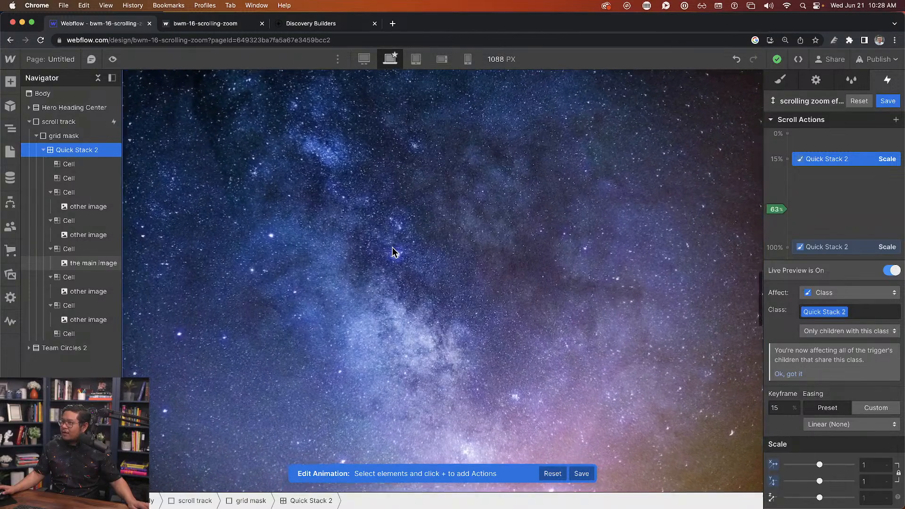
pyautogui.scroll(1, 393, 247)
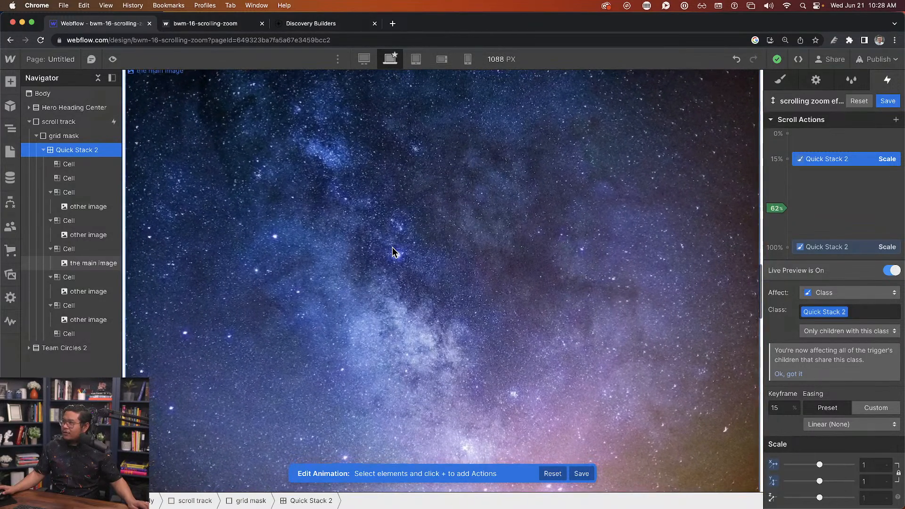
# Move Quick Stack 2's ending Scale action to the 60% keyframe and check the zoom with Live Preview on.
pyautogui.click(831, 248)
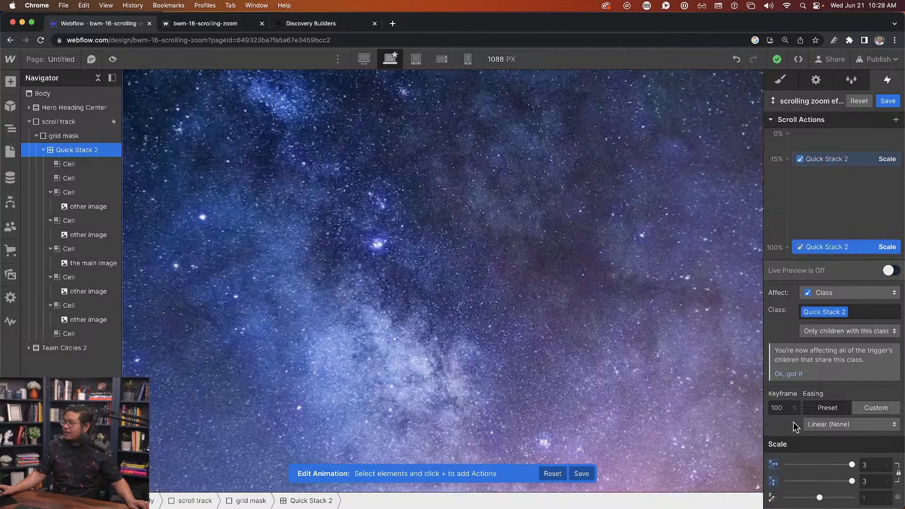
pyautogui.write('60')
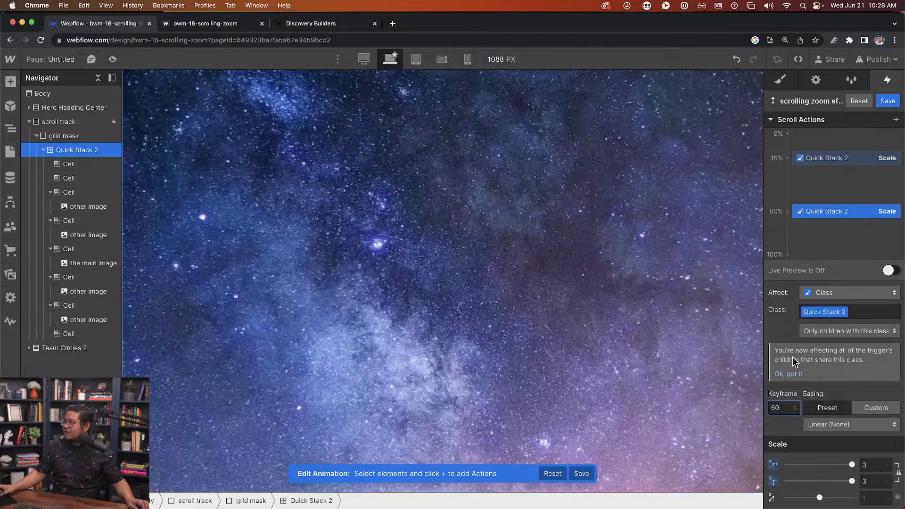
pyautogui.click(889, 271)
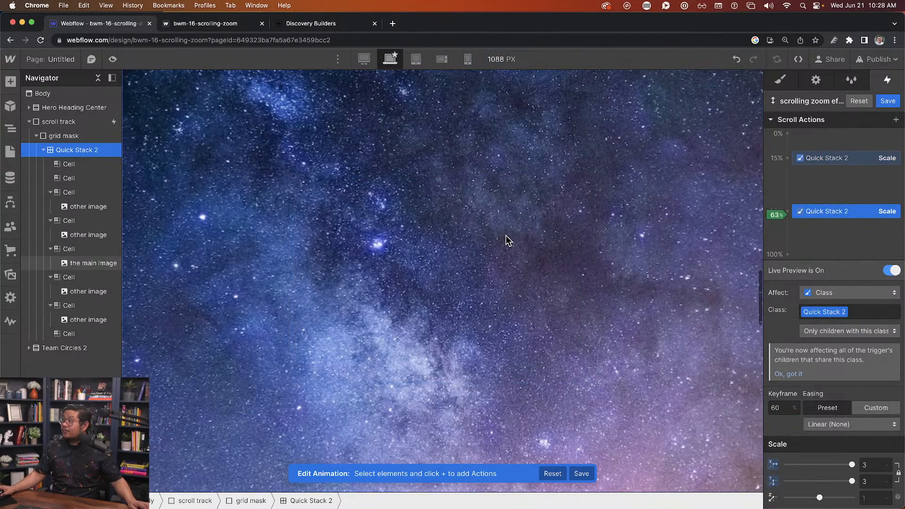
pyautogui.scroll(1, 505, 236)
pyautogui.scroll(5, 506, 235)
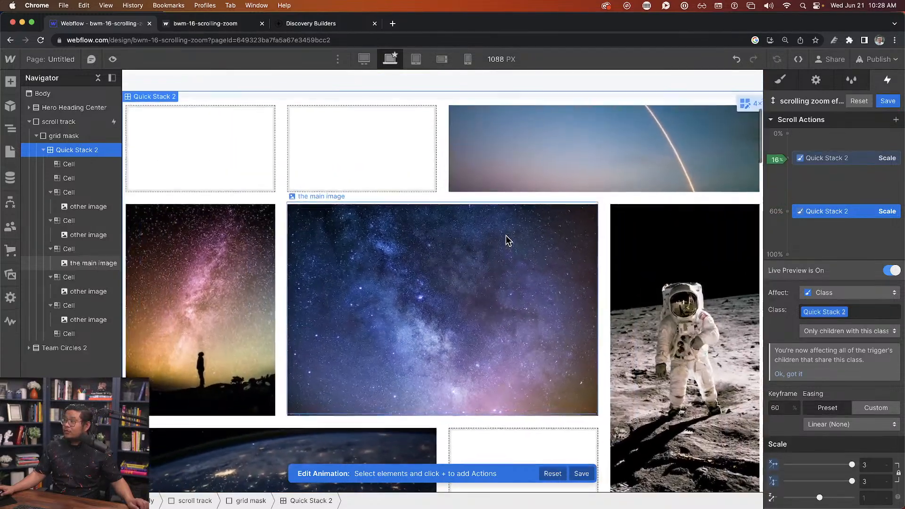
pyautogui.scroll(-4, 505, 239)
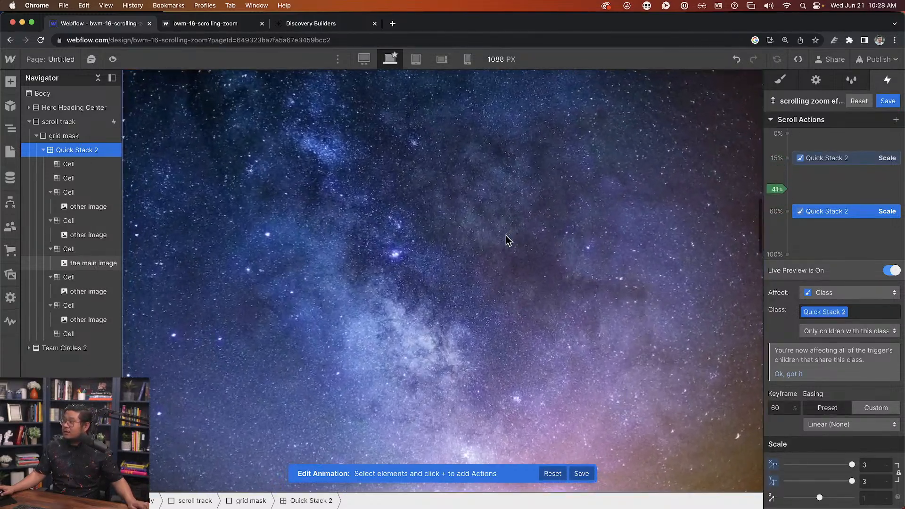
pyautogui.scroll(-3, 505, 236)
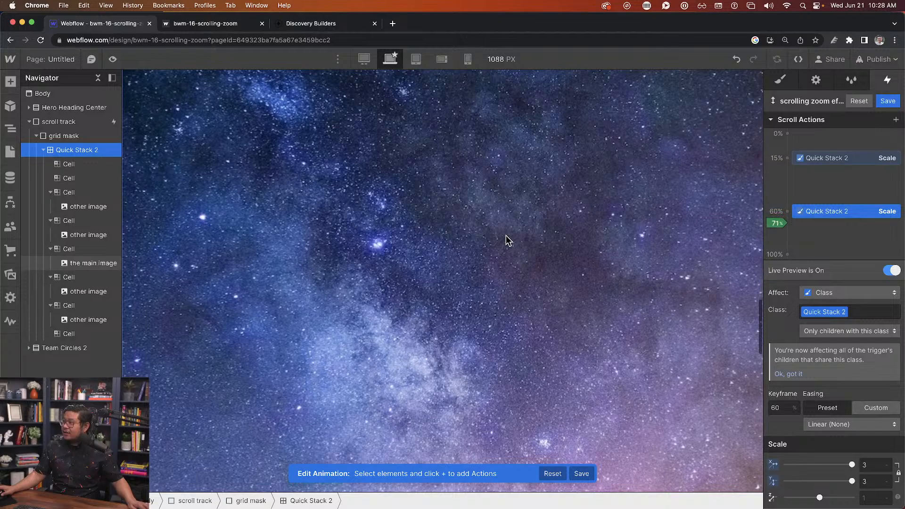
pyautogui.scroll(-3, 505, 236)
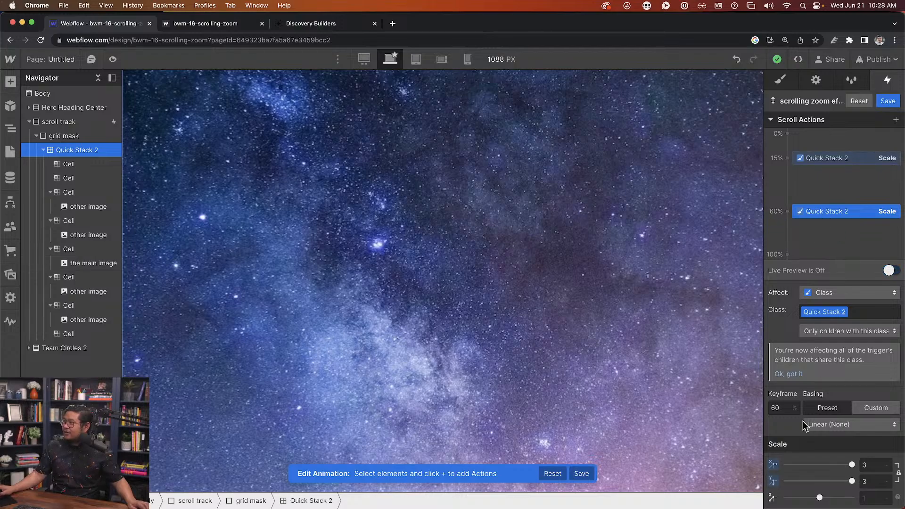
# Move Quick Stack 2's ending Scale action to the 80% keyframe and check the zoom with Live Preview on.
pyautogui.write('80')
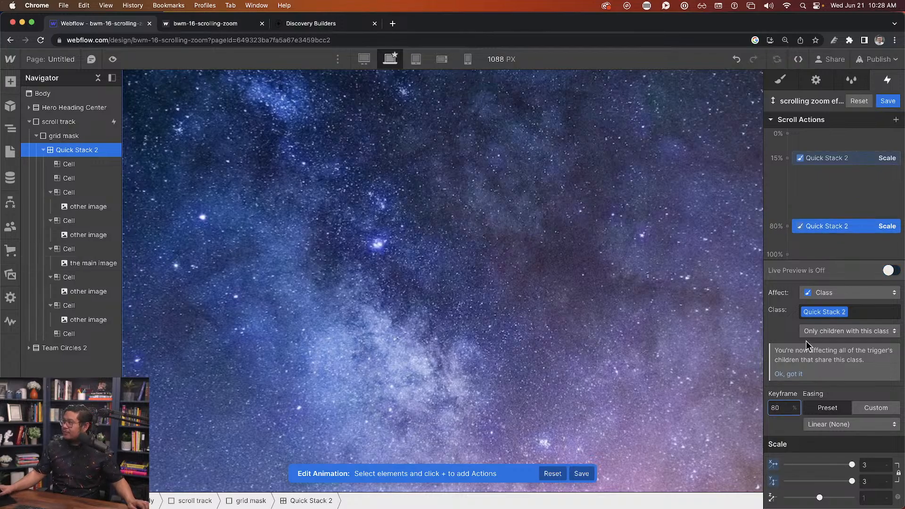
pyautogui.click(891, 270)
pyautogui.scroll(-3, 528, 235)
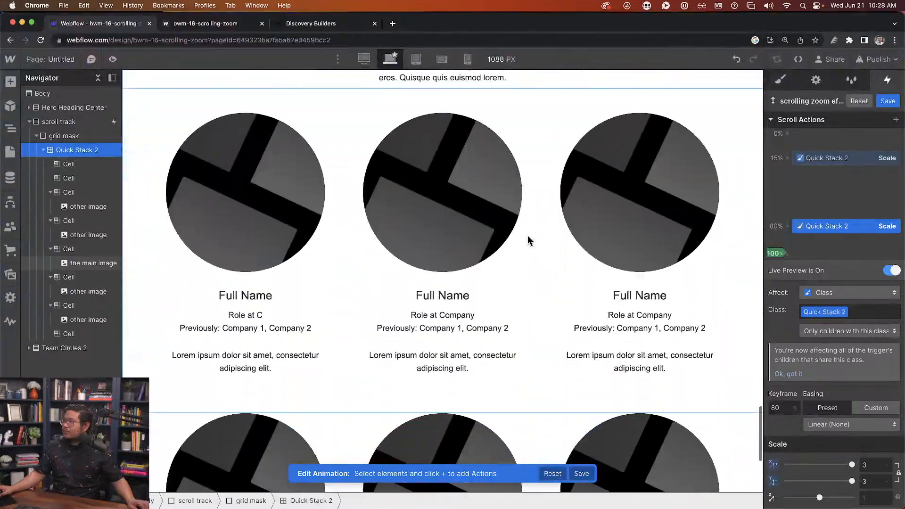
pyautogui.scroll(10, 527, 235)
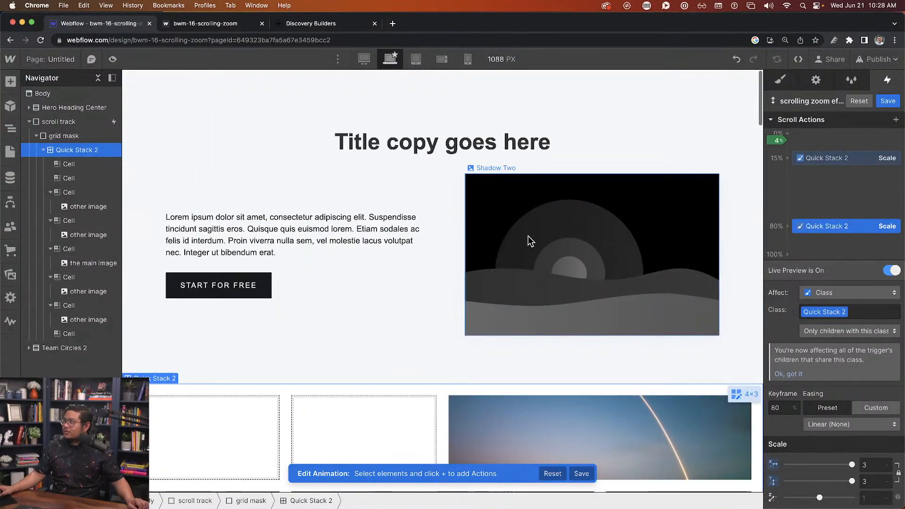
pyautogui.scroll(-3, 527, 236)
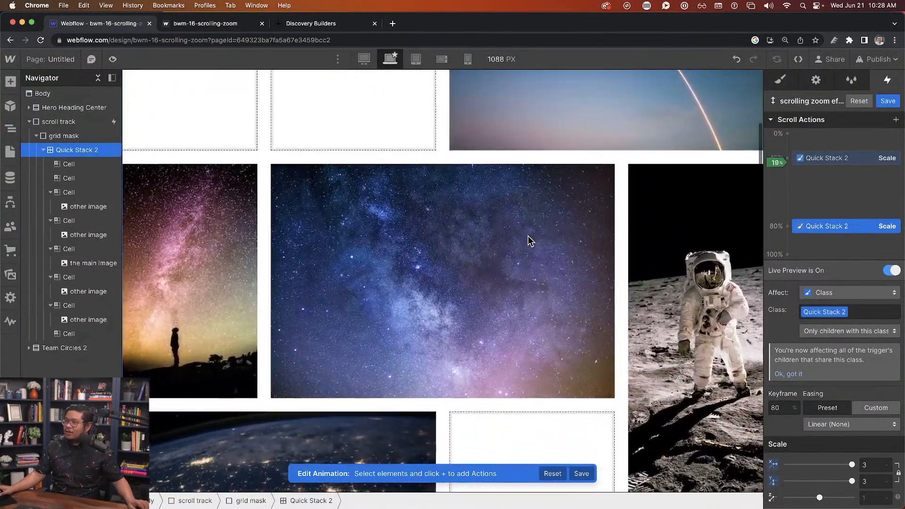
pyautogui.scroll(-5, 528, 236)
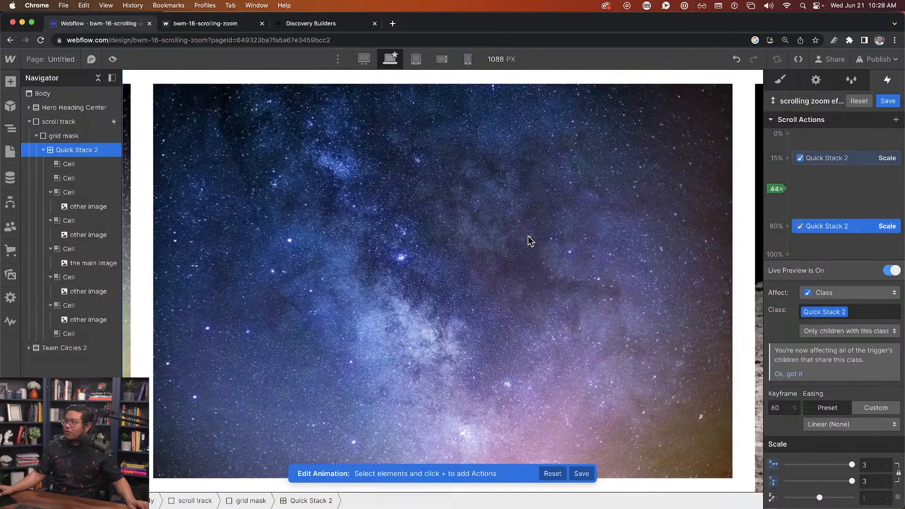
pyautogui.scroll(-5, 528, 235)
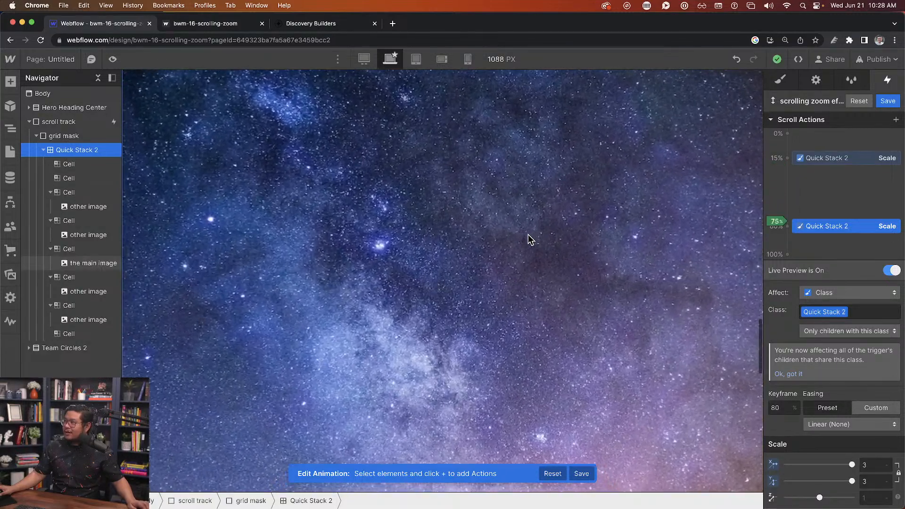
pyautogui.scroll(-5, 528, 239)
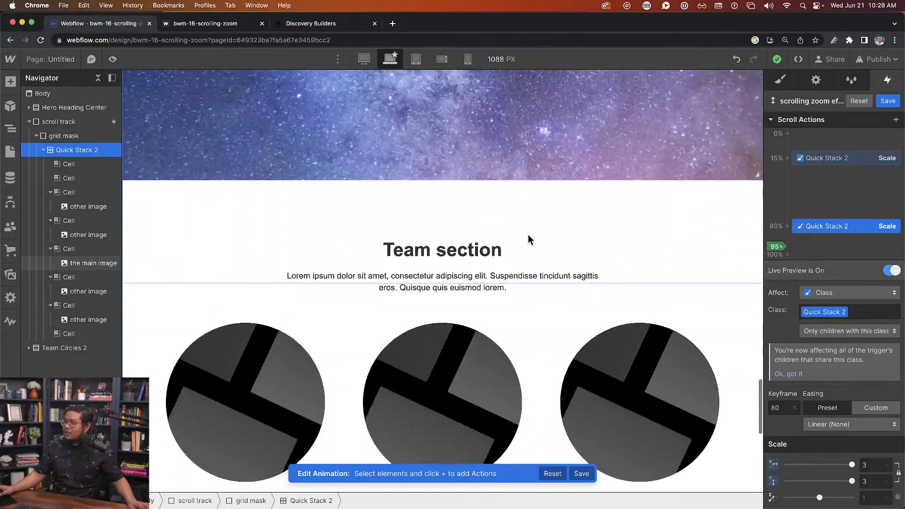
pyautogui.scroll(-3, 528, 236)
pyautogui.scroll(10, 528, 236)
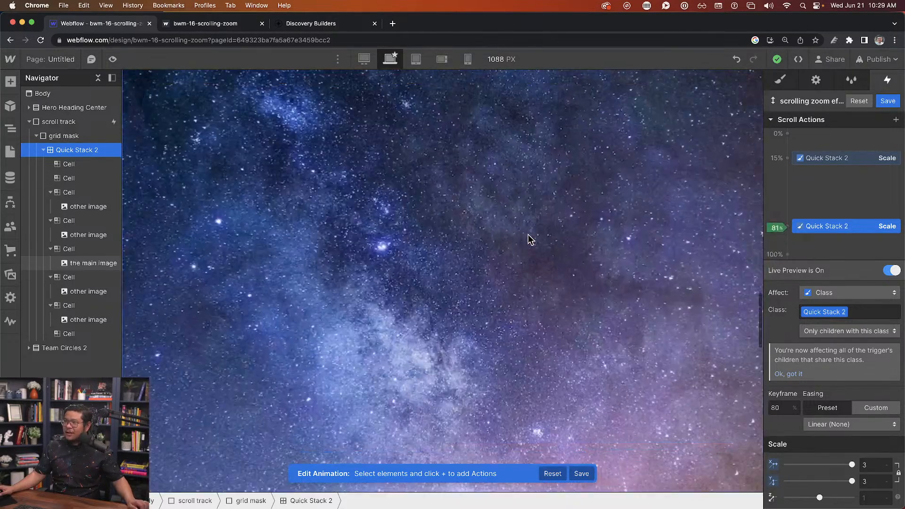
pyautogui.scroll(8, 528, 234)
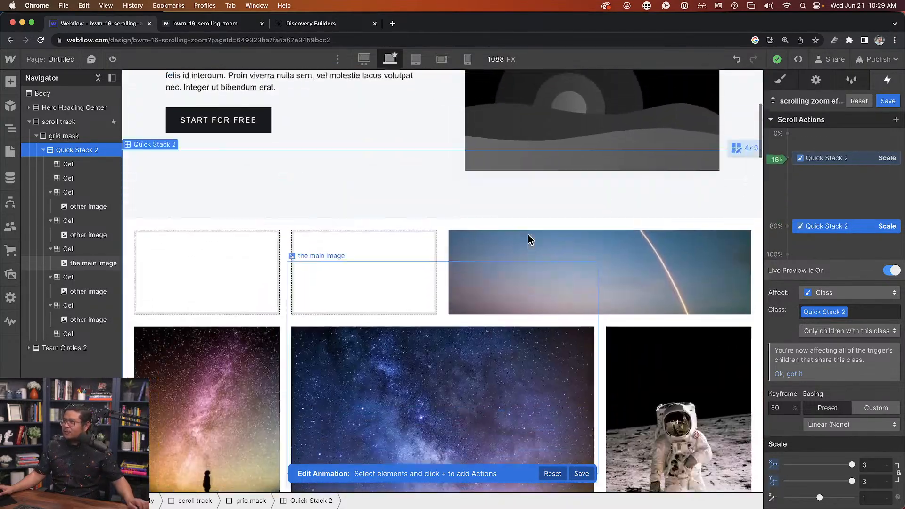
# Add an Opacity action of 100% at the 15% keyframe for children with the "other image" class.
pyautogui.scroll(-4, 528, 234)
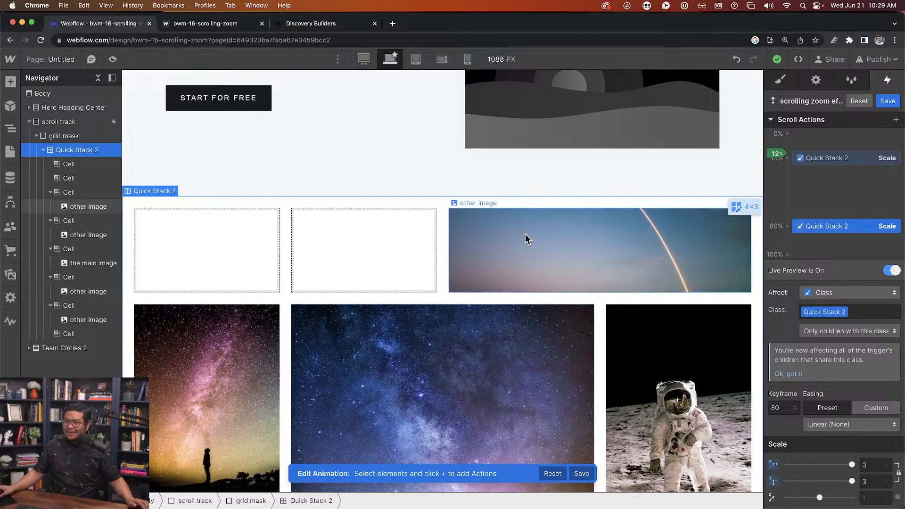
pyautogui.click(521, 247)
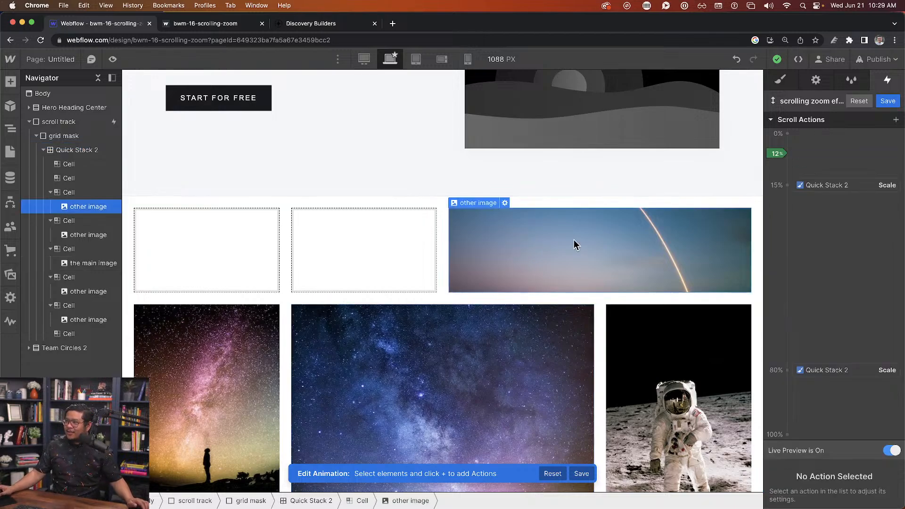
pyautogui.click(789, 190)
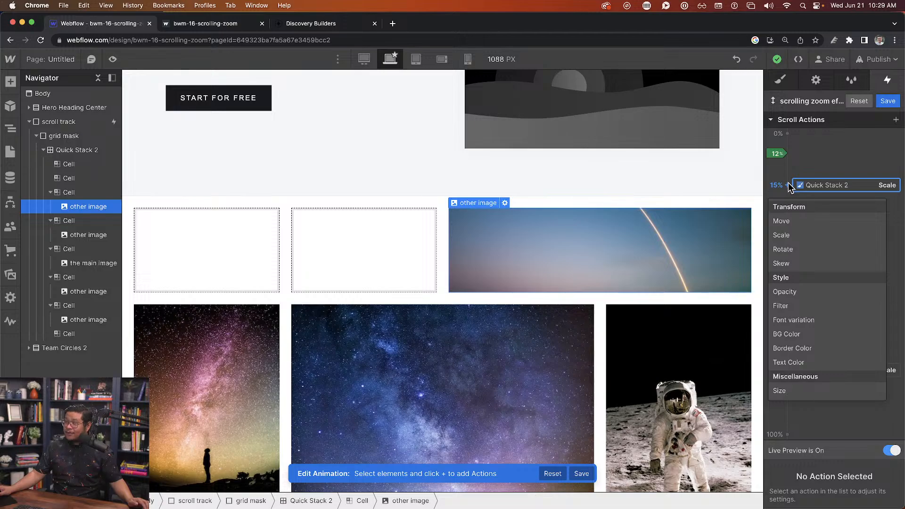
pyautogui.click(806, 291)
pyautogui.write('100')
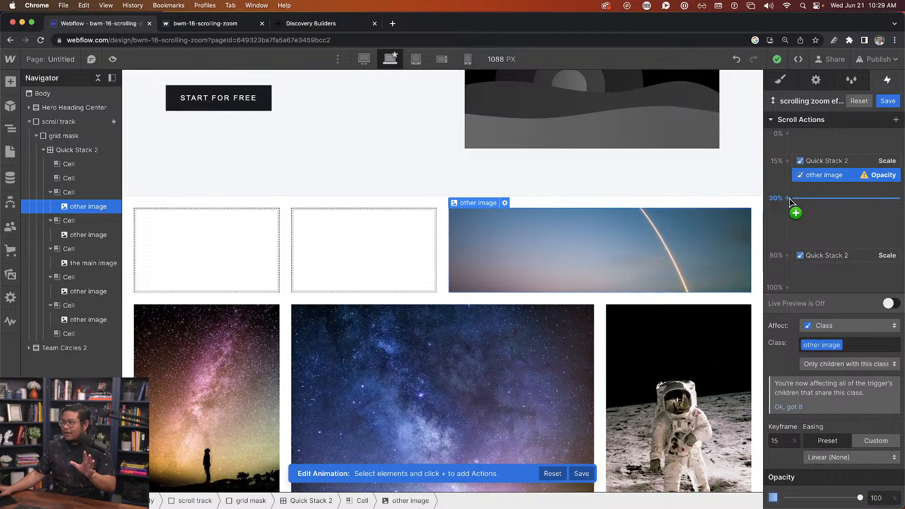
# Add a second Opacity action for the "other image" class at the 30% keyframe, set to 0%.
pyautogui.click(790, 199)
pyautogui.click(799, 306)
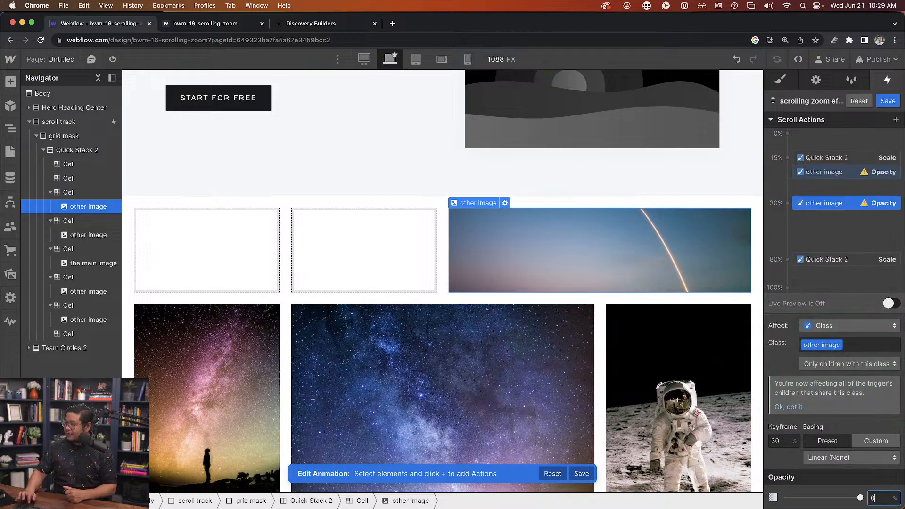
pyautogui.press('Return')
# Examine in Live Preview how the surrounding images fade while the main image zooms across the scroll track.
pyautogui.scroll(4, 599, 228)
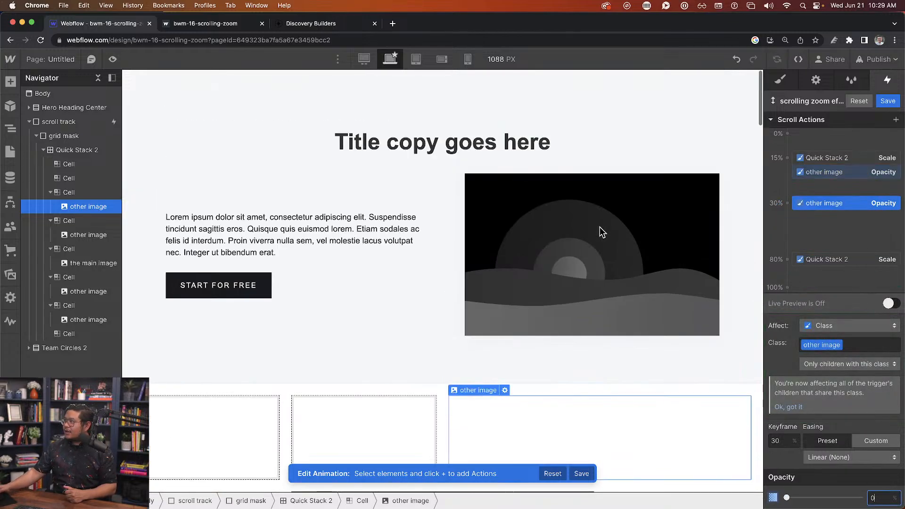
pyautogui.click(890, 303)
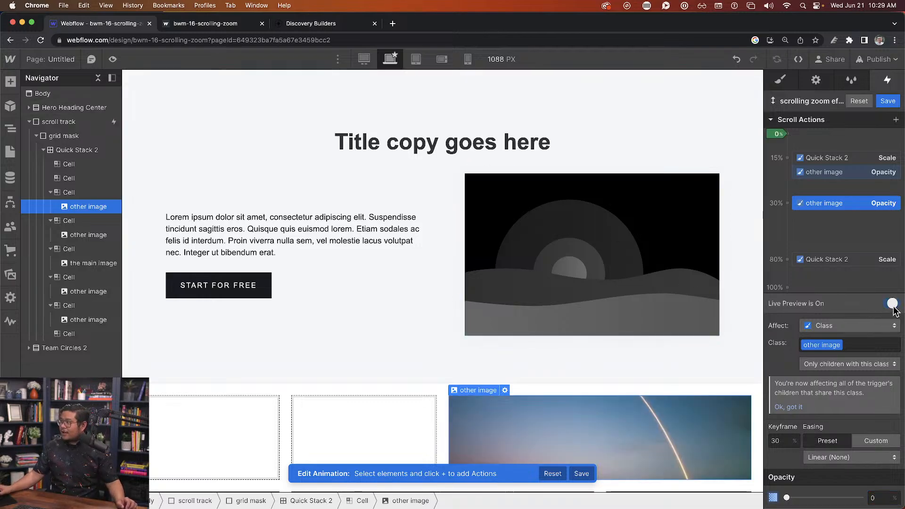
pyautogui.scroll(-10, 637, 188)
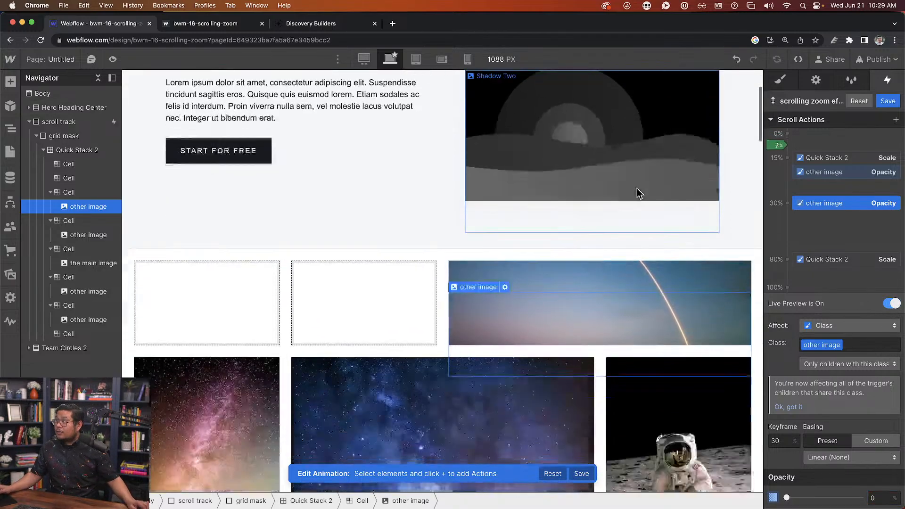
pyautogui.scroll(-8, 638, 188)
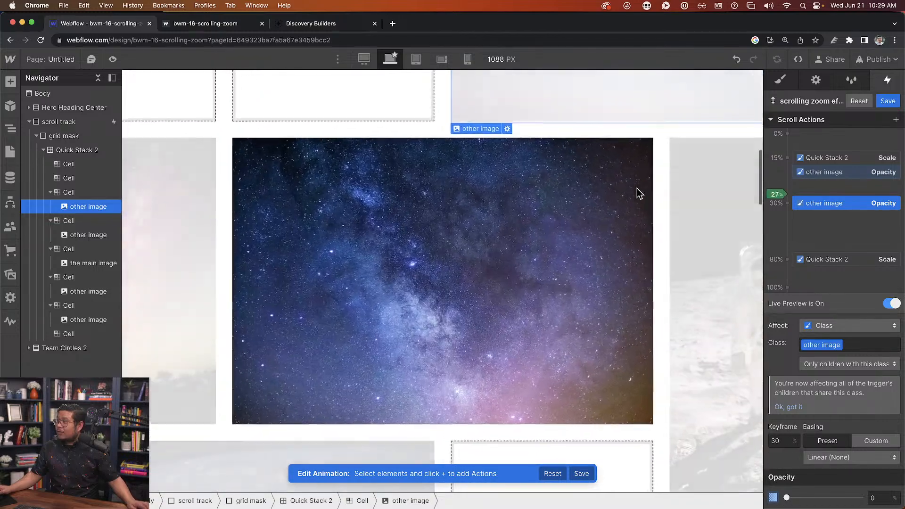
pyautogui.scroll(4, 638, 188)
pyautogui.scroll(-4, 637, 188)
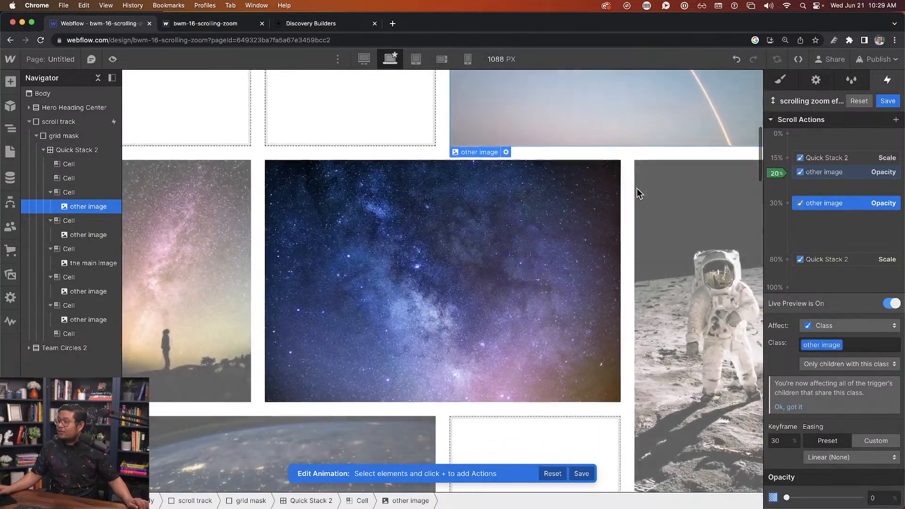
pyautogui.scroll(-20, 637, 193)
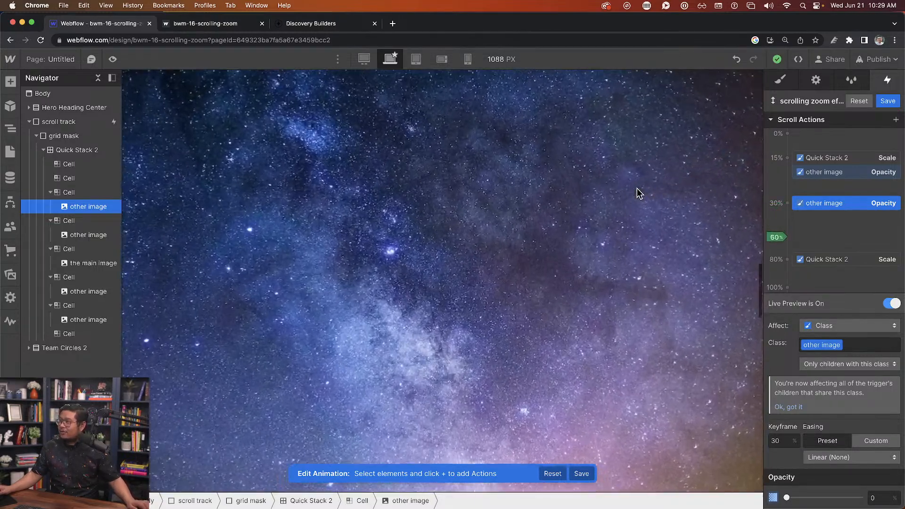
pyautogui.scroll(-15, 637, 188)
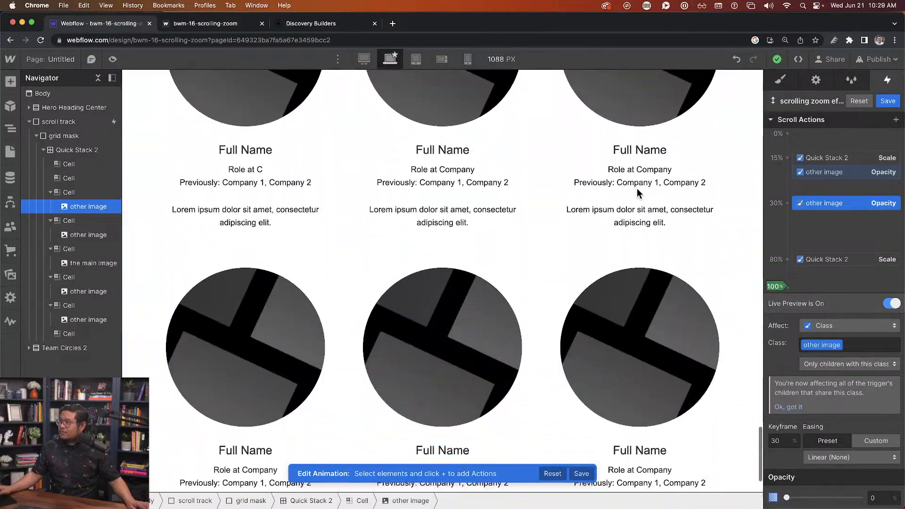
pyautogui.scroll(15, 637, 188)
pyautogui.scroll(20, 637, 189)
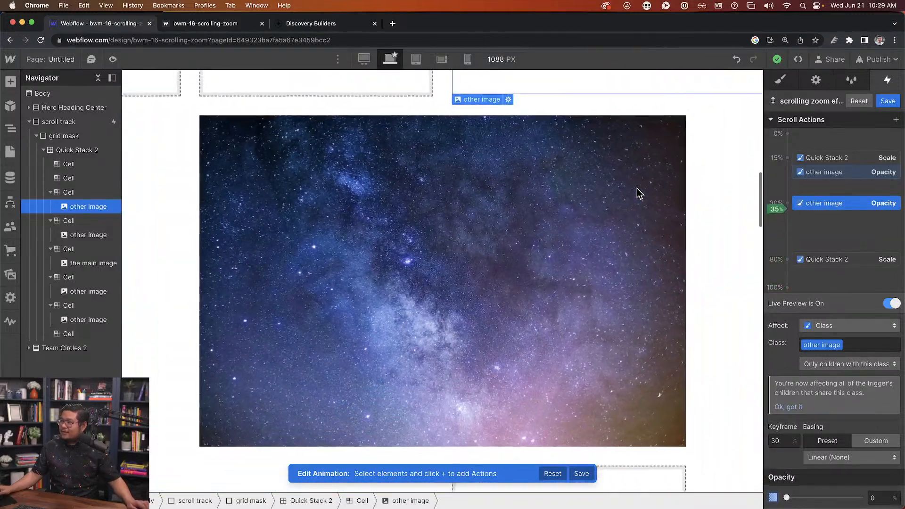
pyautogui.scroll(2, 637, 188)
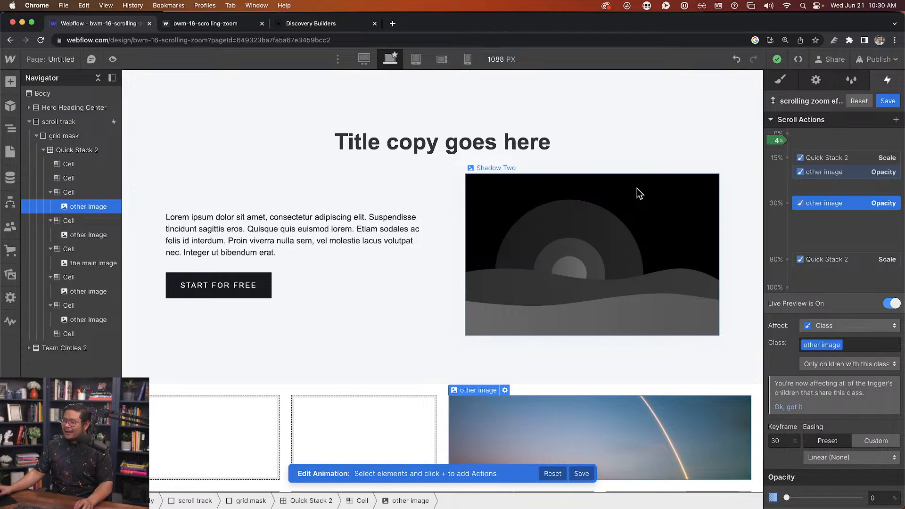
# Switch to the Discovery Builders site and examine how its image grid zooms and its side images fade on scroll.
pyautogui.click(307, 24)
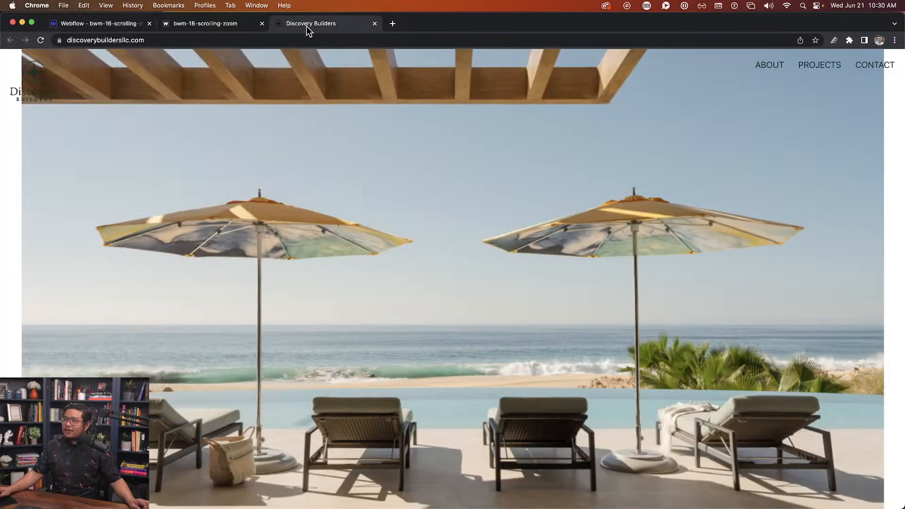
pyautogui.scroll(-10, 335, 221)
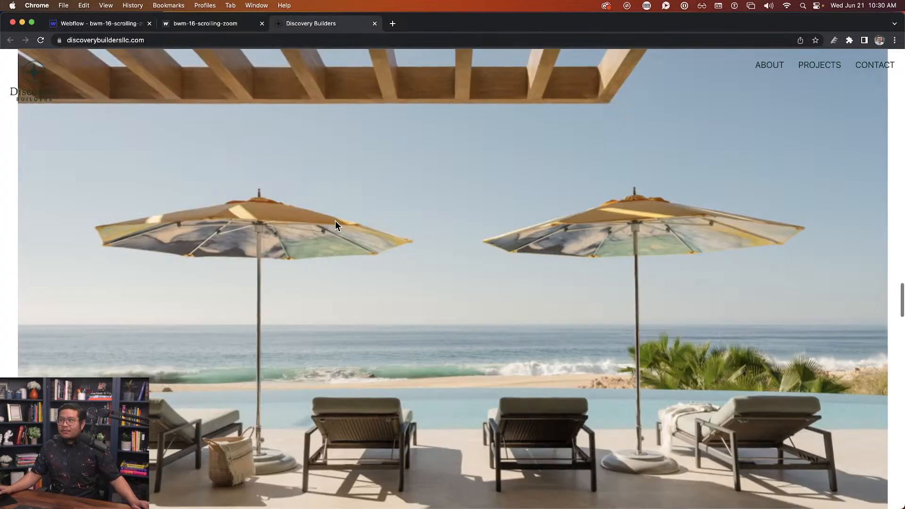
pyautogui.scroll(-10, 335, 222)
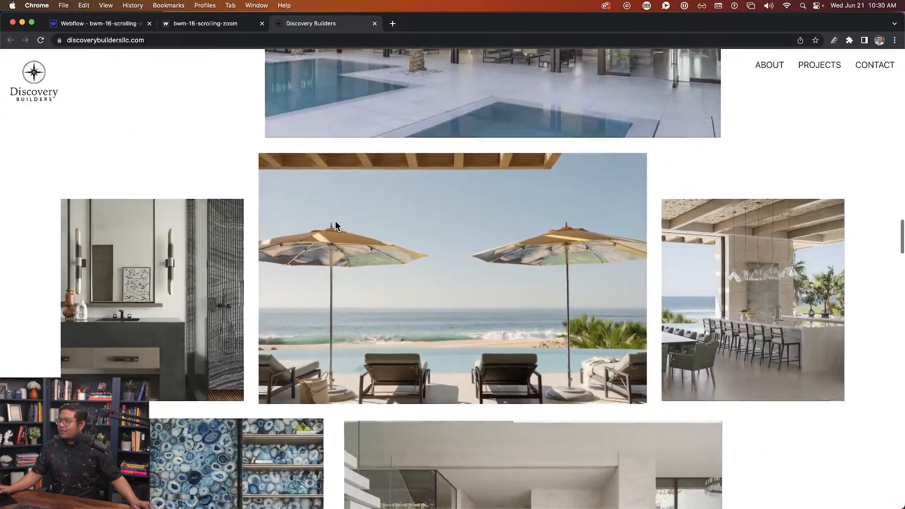
pyautogui.scroll(-2, 335, 222)
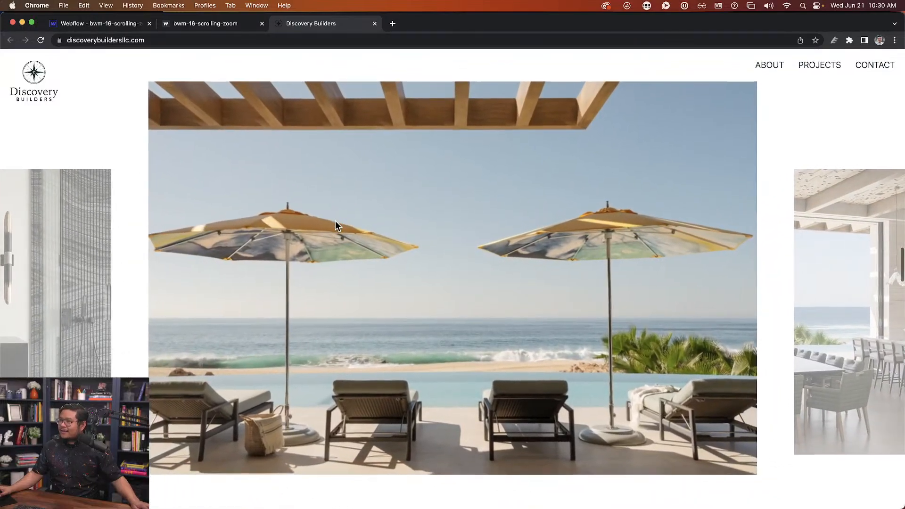
pyautogui.scroll(5, 335, 222)
pyautogui.scroll(-5, 335, 220)
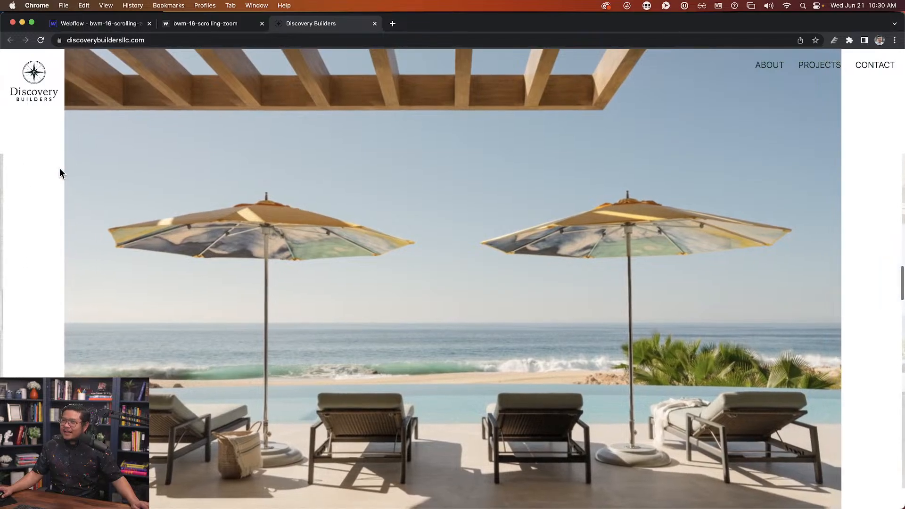
pyautogui.scroll(-3, 62, 176)
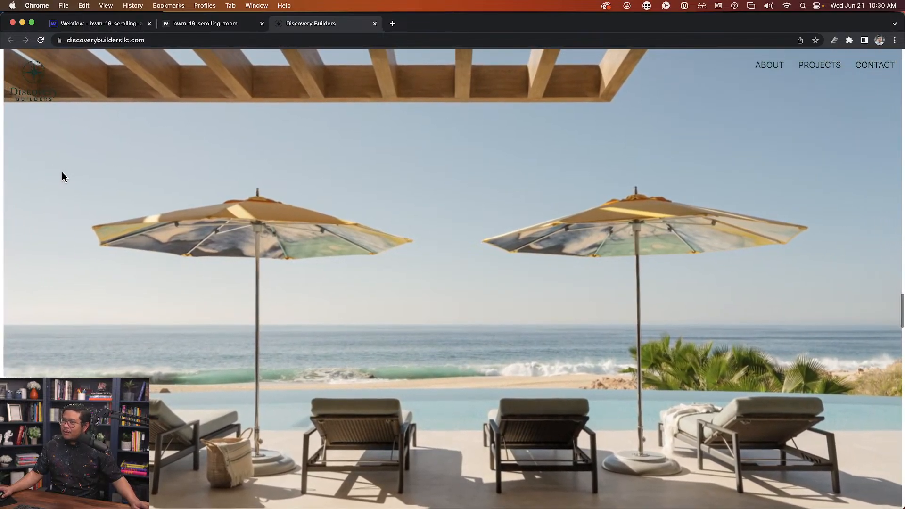
pyautogui.scroll(-5, 62, 177)
pyautogui.scroll(8, 62, 173)
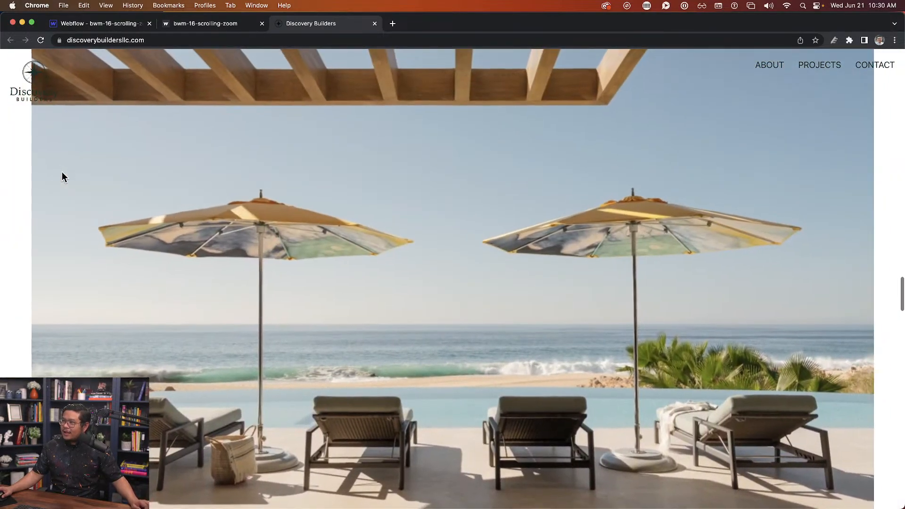
pyautogui.scroll(-3, 327, 231)
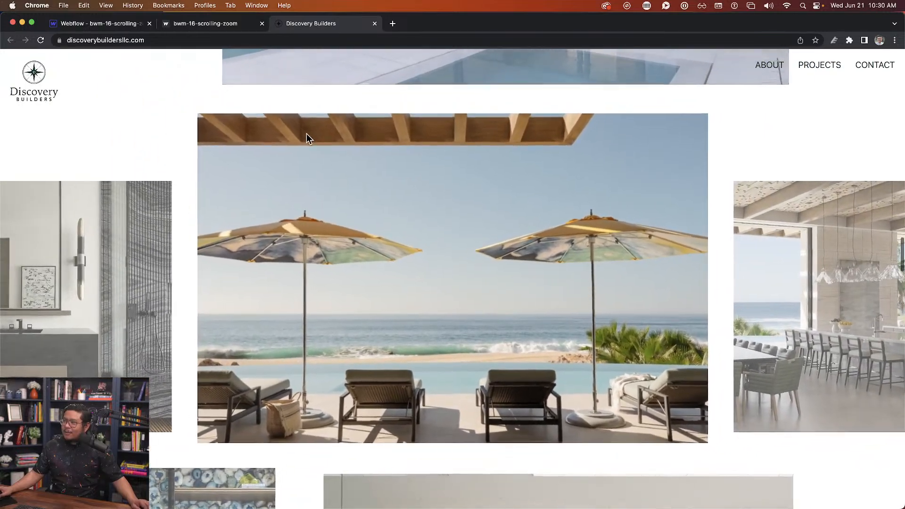
pyautogui.scroll(-5, 265, 111)
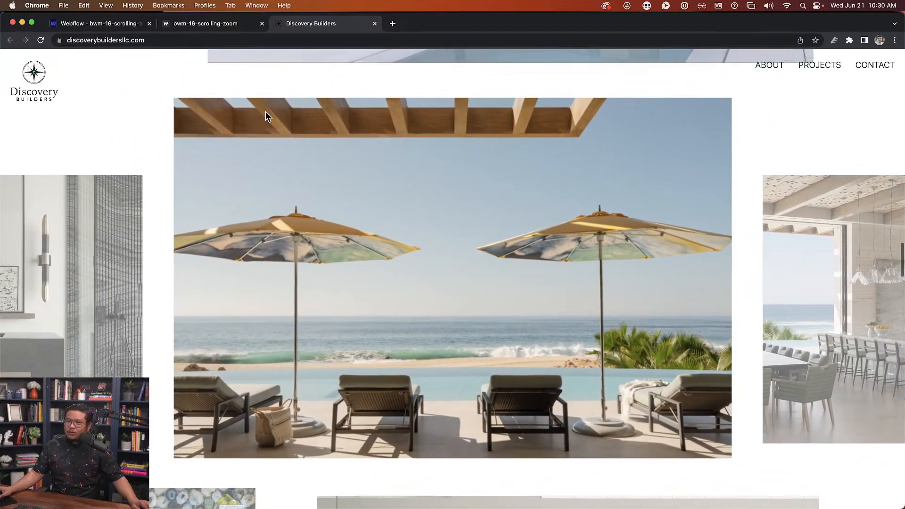
pyautogui.scroll(-5, 252, 102)
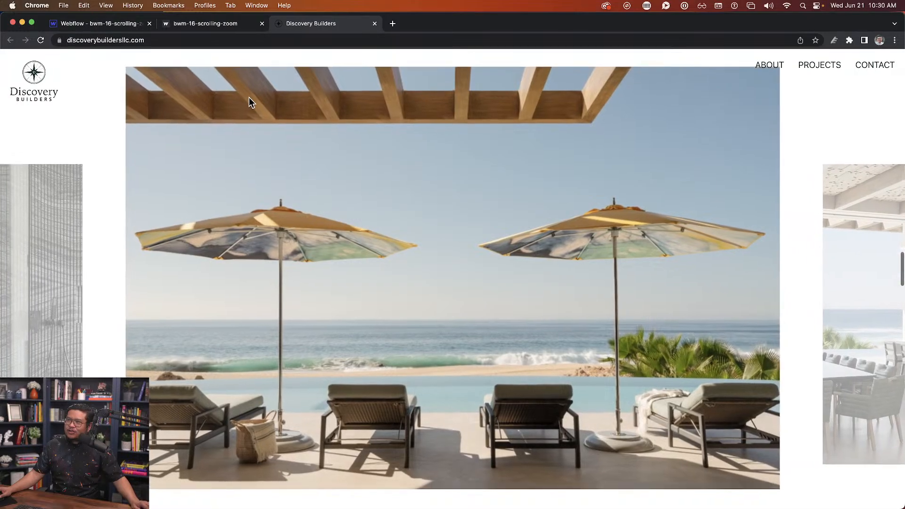
pyautogui.scroll(-5, 249, 97)
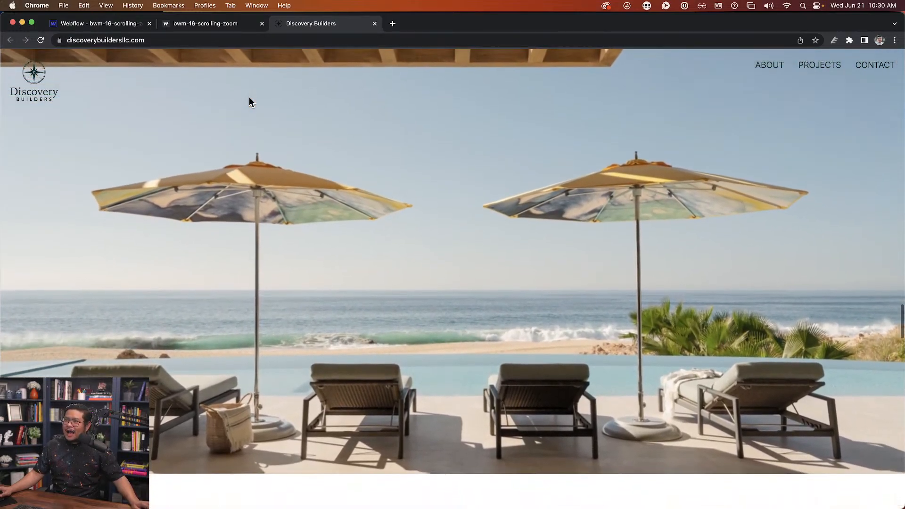
pyautogui.scroll(3, 248, 97)
pyautogui.scroll(5, 249, 97)
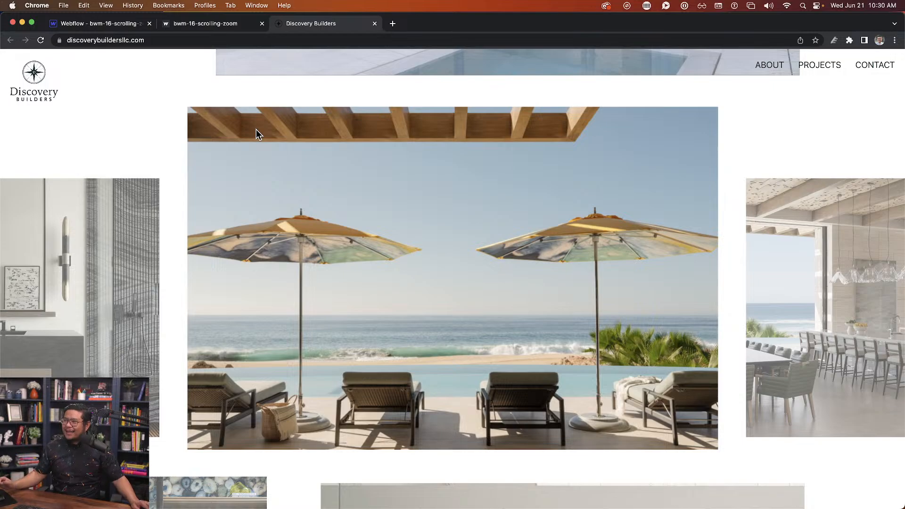
# Examine how the beach photo enlarges relative to its frame while scrolling back and forth through the Discovery Builders grid.
pyautogui.scroll(-3, 255, 129)
pyautogui.scroll(4, 255, 129)
pyautogui.scroll(-5, 256, 129)
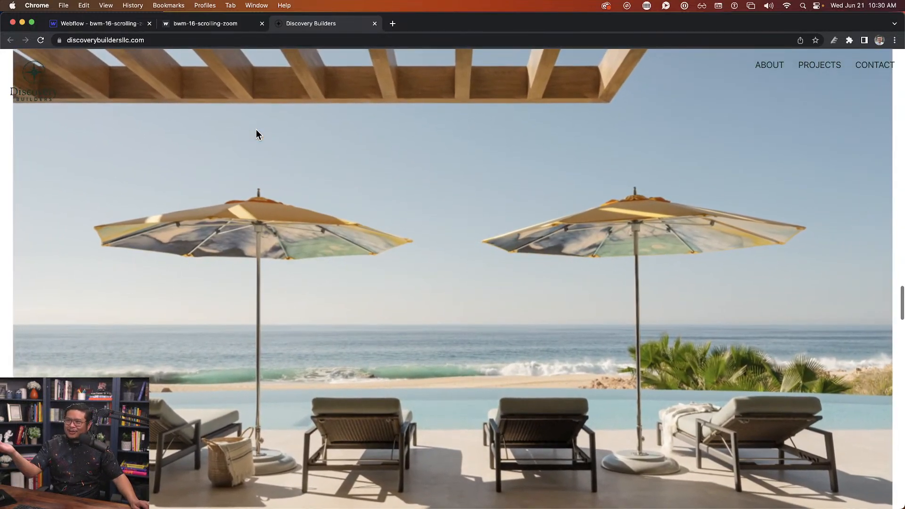
pyautogui.scroll(-3, 256, 129)
pyautogui.scroll(4, 256, 129)
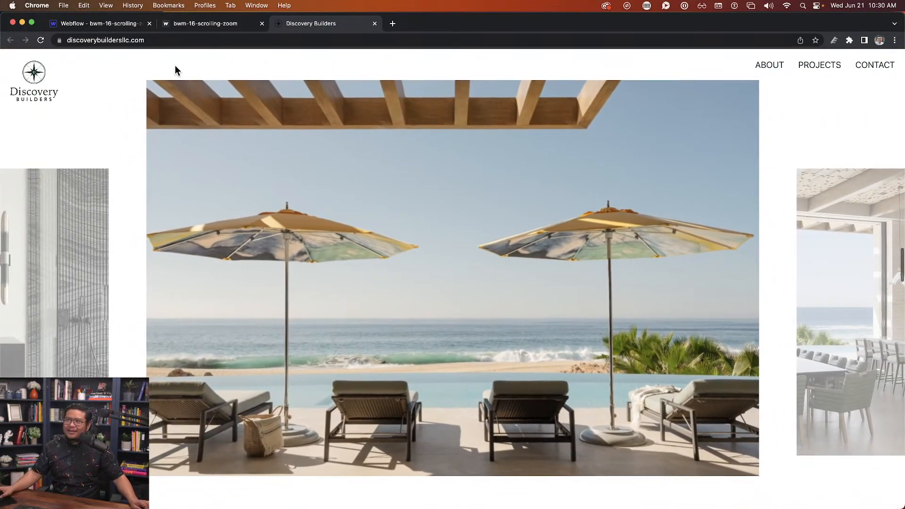
# Switch back to the Webflow project, select the main image, and examine its zoom across the scroll track in Live Preview.
pyautogui.click(114, 26)
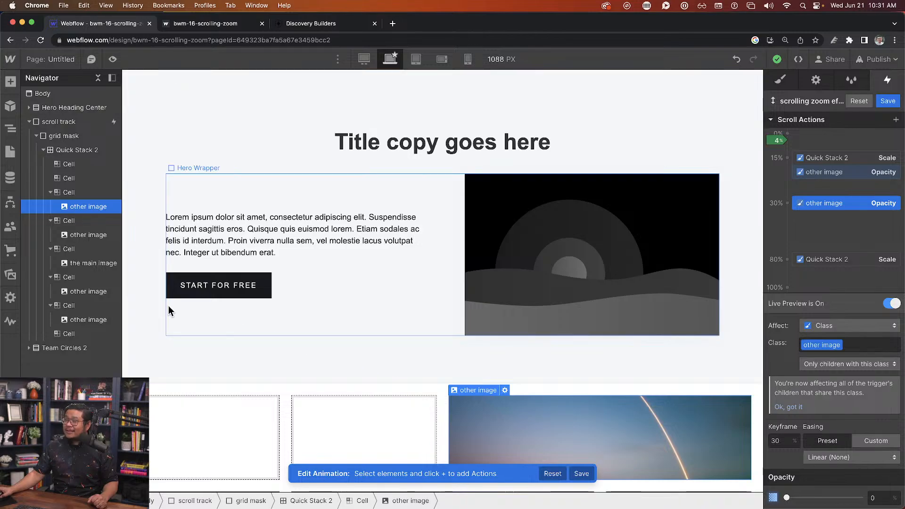
pyautogui.click(102, 263)
pyautogui.scroll(-10, 270, 340)
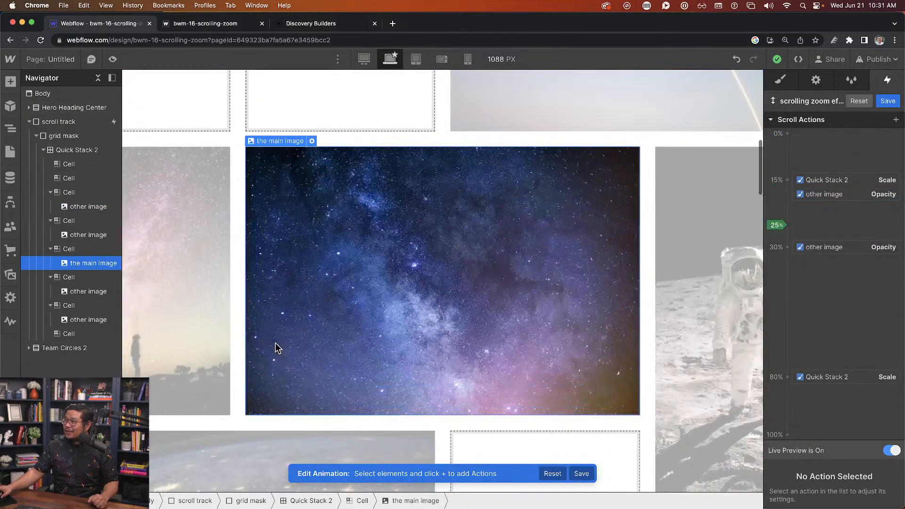
pyautogui.scroll(-1, 278, 343)
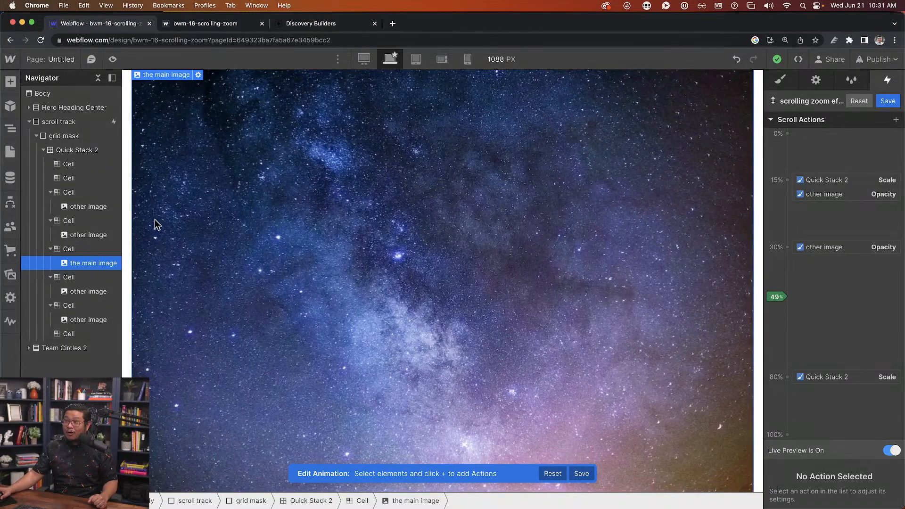
pyautogui.scroll(-4, 175, 287)
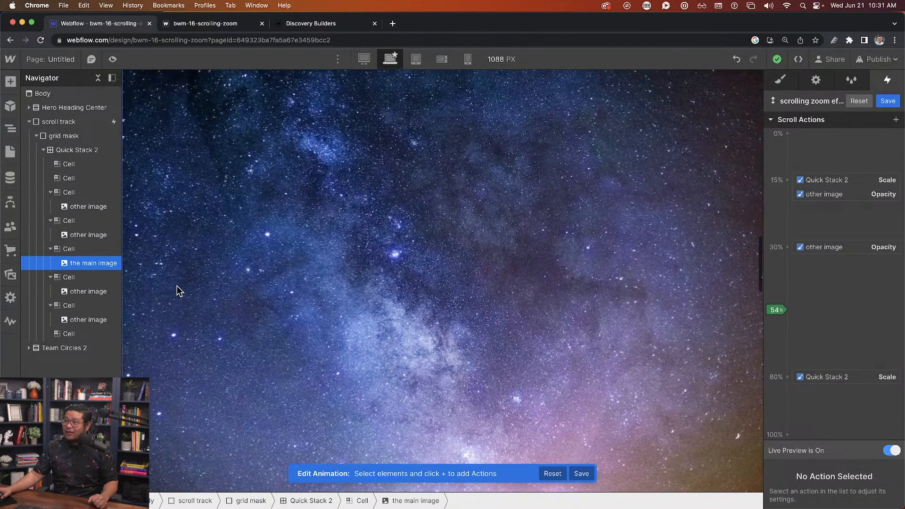
pyautogui.scroll(-3, 176, 286)
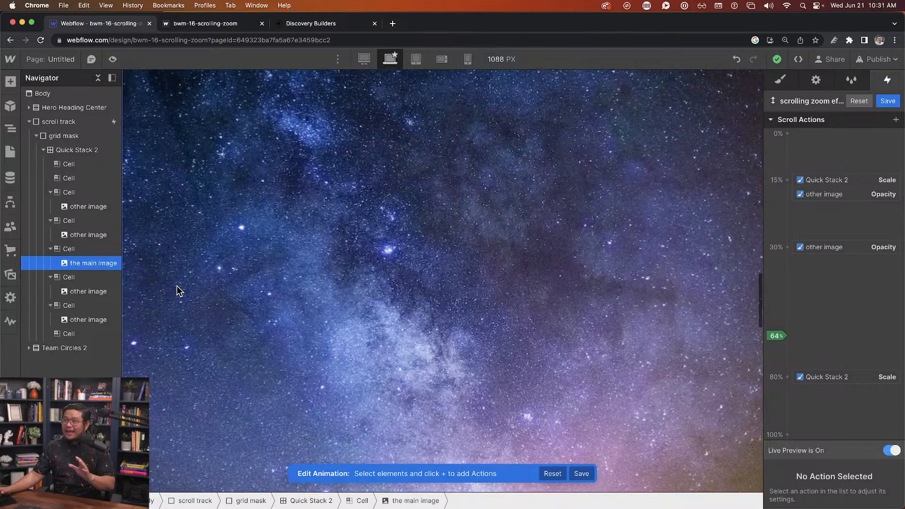
pyautogui.scroll(-1, 176, 286)
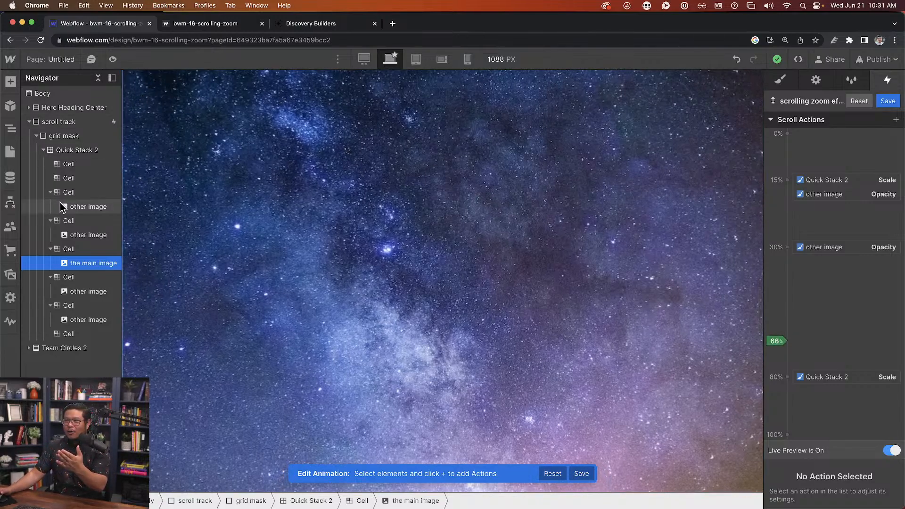
pyautogui.scroll(-5, 302, 325)
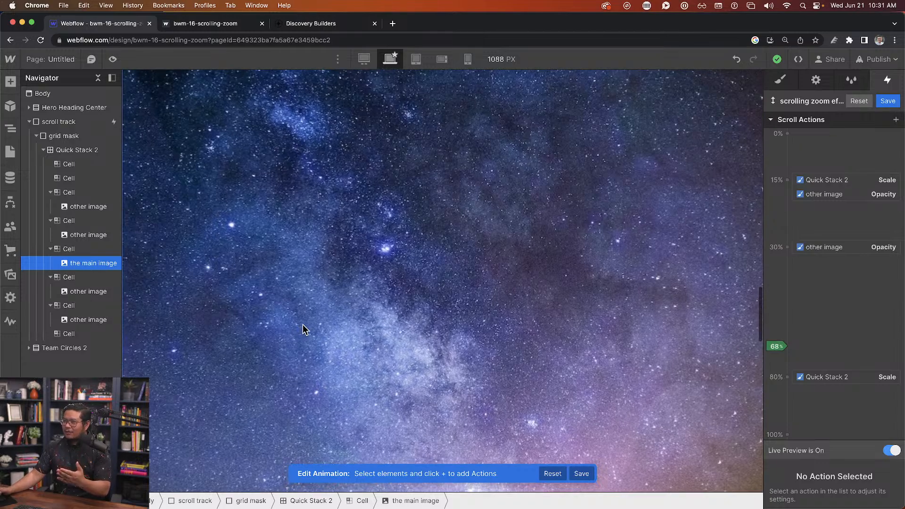
pyautogui.scroll(10, 302, 324)
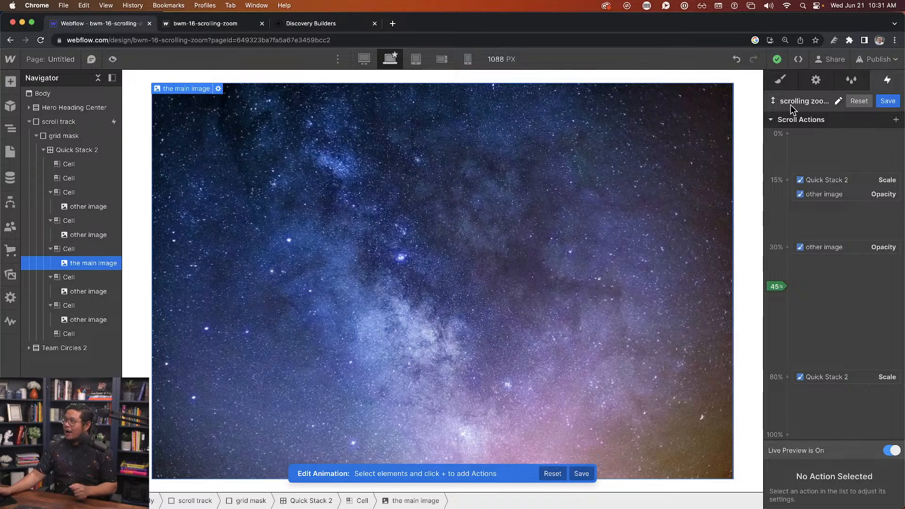
# Save the scroll animation and wrap the main image in a div block.
pyautogui.click(888, 101)
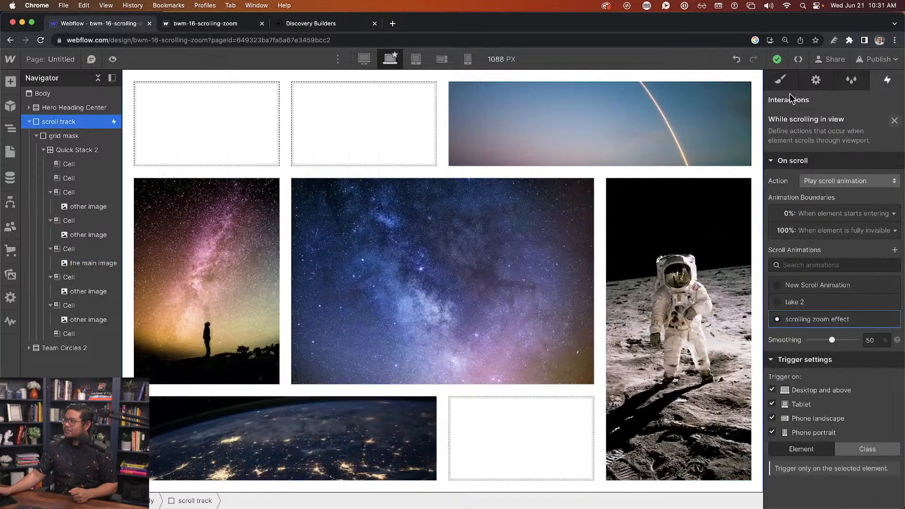
pyautogui.click(417, 250)
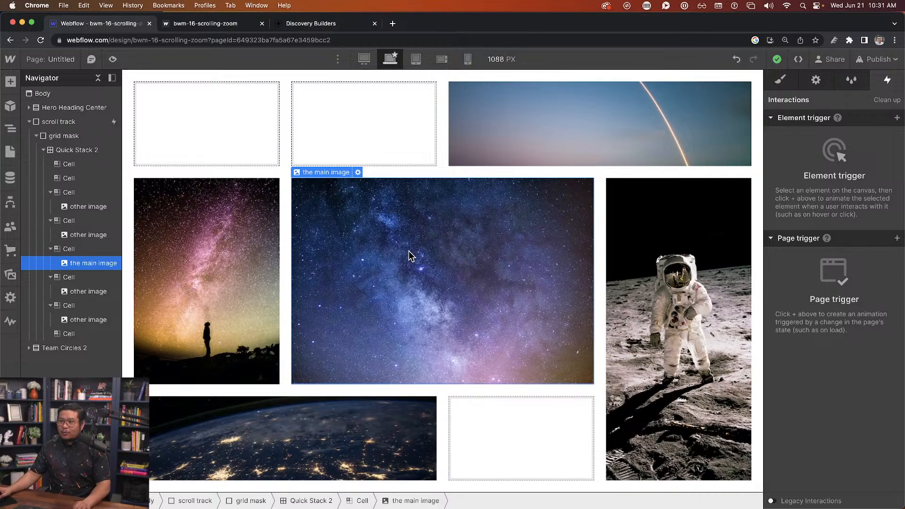
pyautogui.rightClick(382, 218)
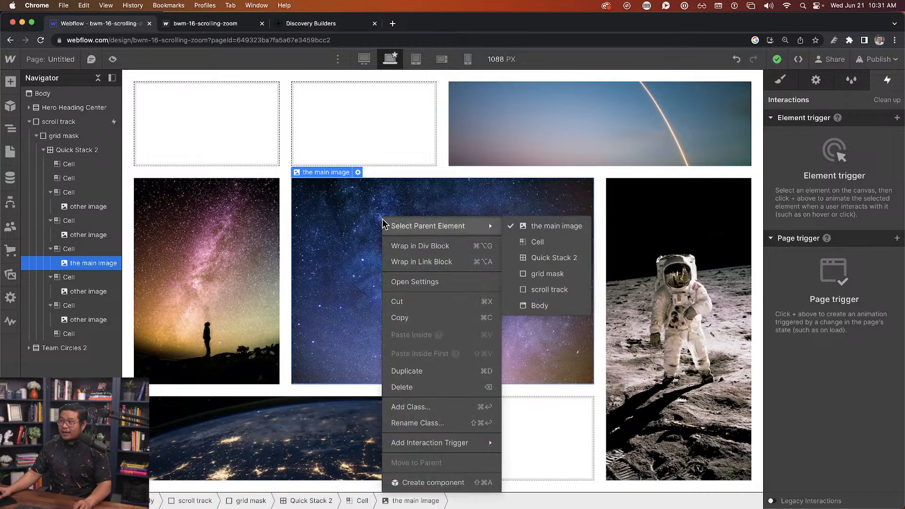
pyautogui.click(419, 246)
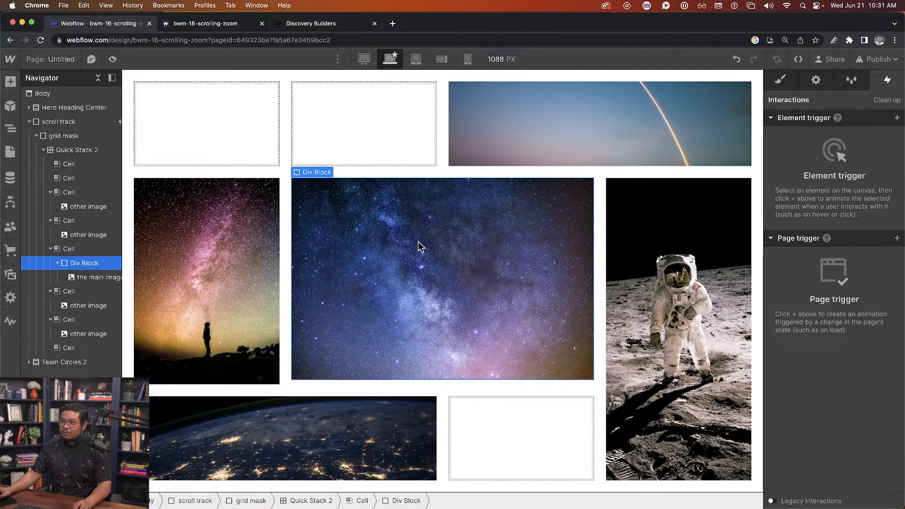
# Give the new div block the class "main image mask" and set its overflow to hidden.
pyautogui.click(781, 82)
pyautogui.click(799, 154)
pyautogui.write('main image mask')
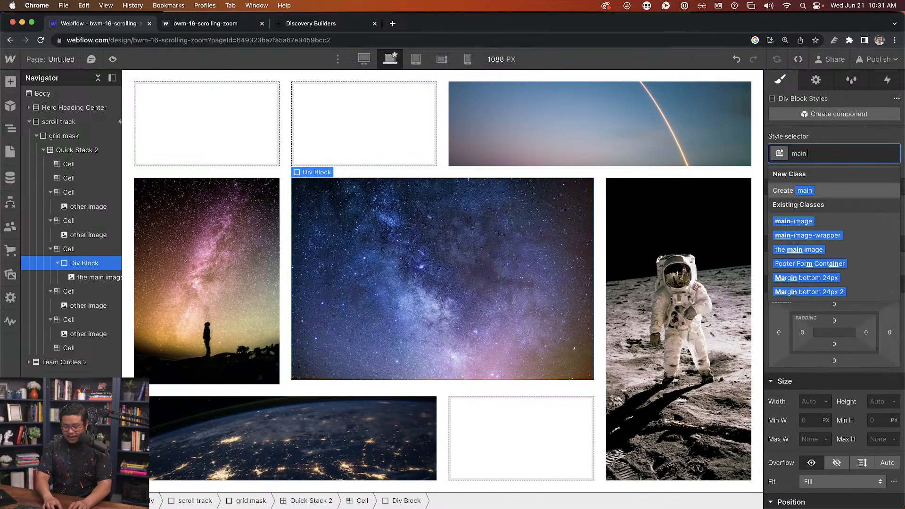
pyautogui.press('Return')
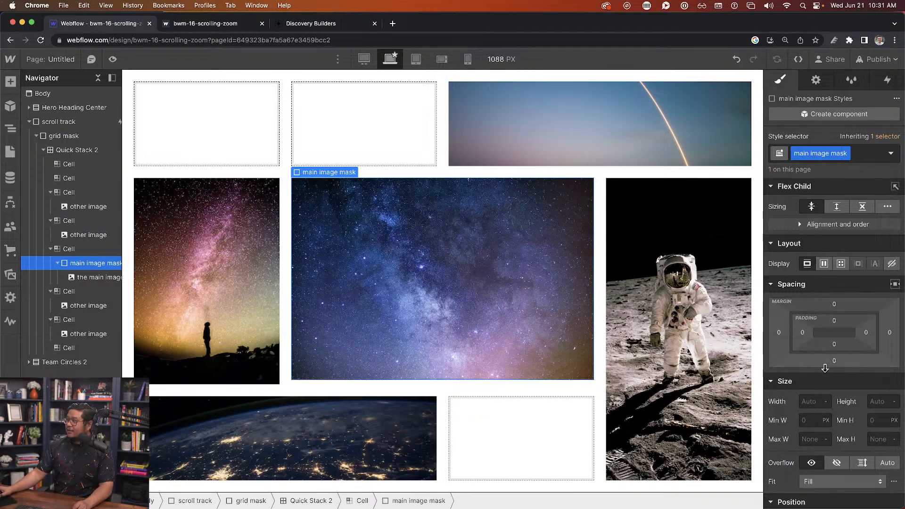
pyautogui.click(836, 463)
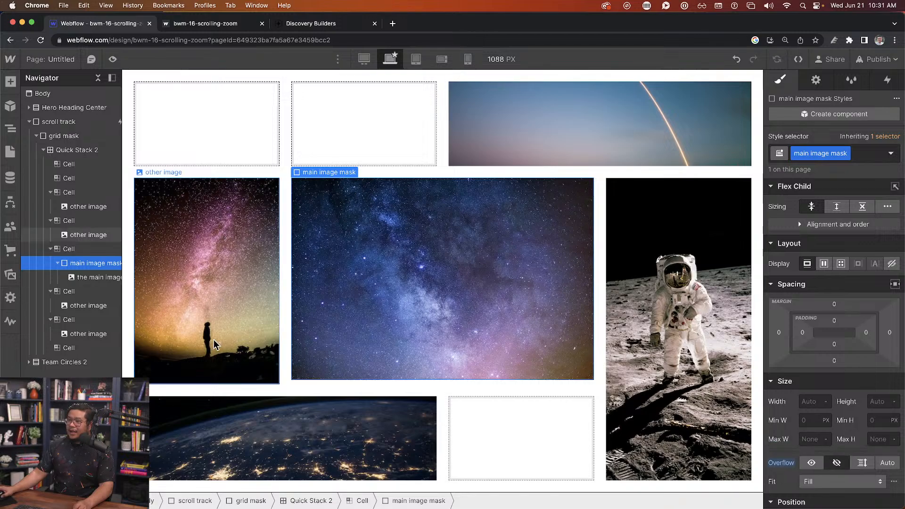
pyautogui.click(105, 278)
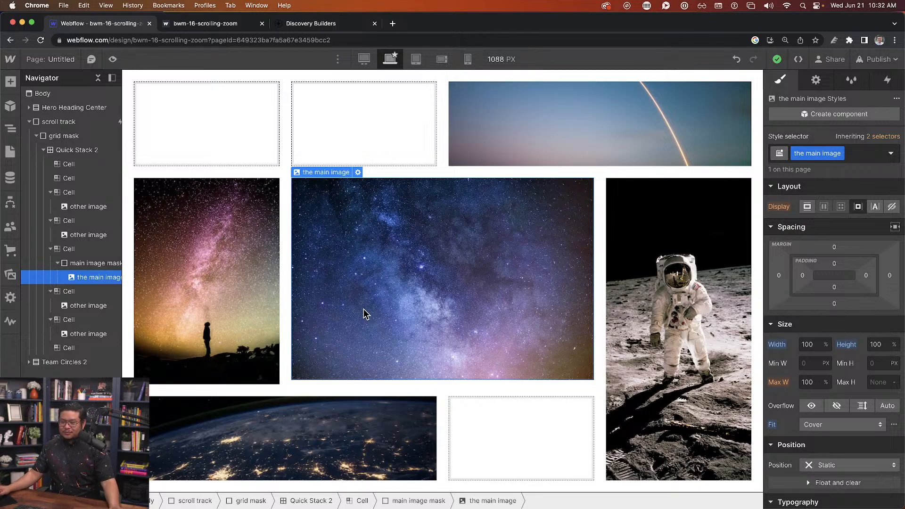
pyautogui.click(91, 264)
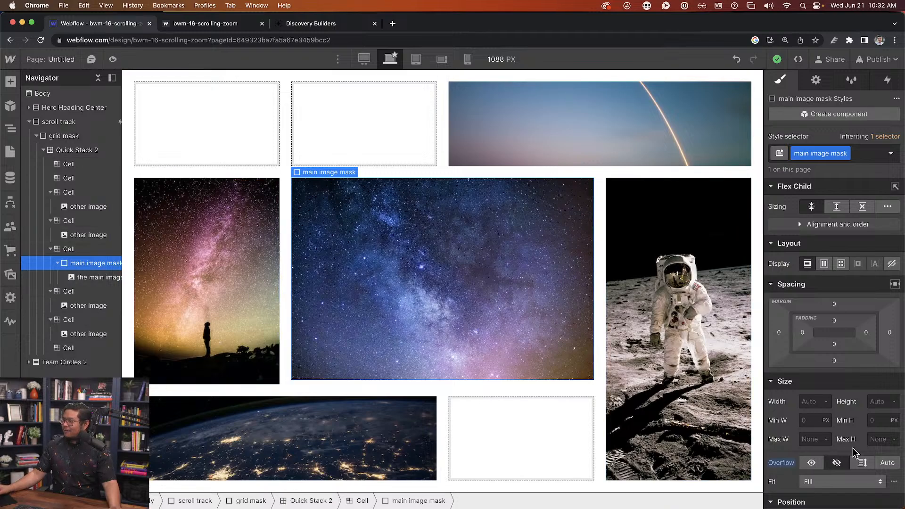
pyautogui.scroll(1, 842, 466)
pyautogui.scroll(3, 841, 465)
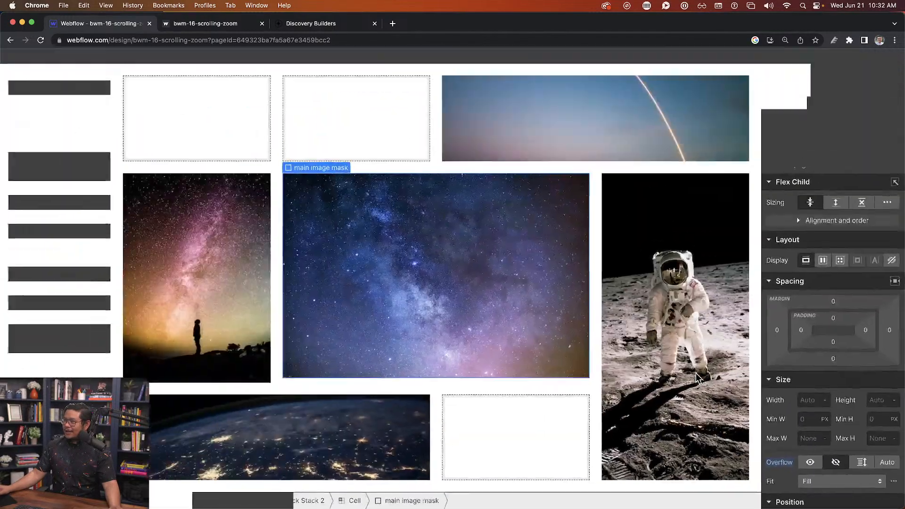
pyautogui.scroll(-4, 698, 377)
# Open the scroll track's "scrolling zoom effect" scroll animation for editing.
pyautogui.click(94, 124)
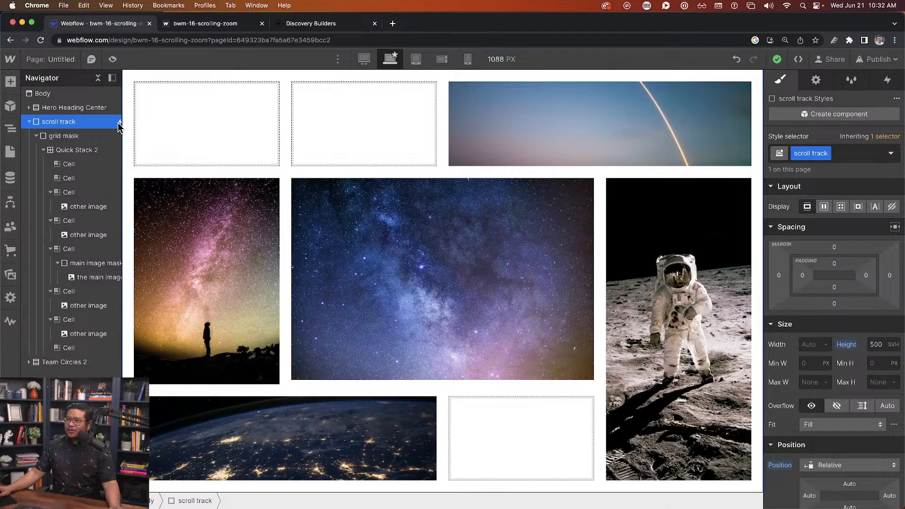
pyautogui.click(889, 83)
pyautogui.click(810, 147)
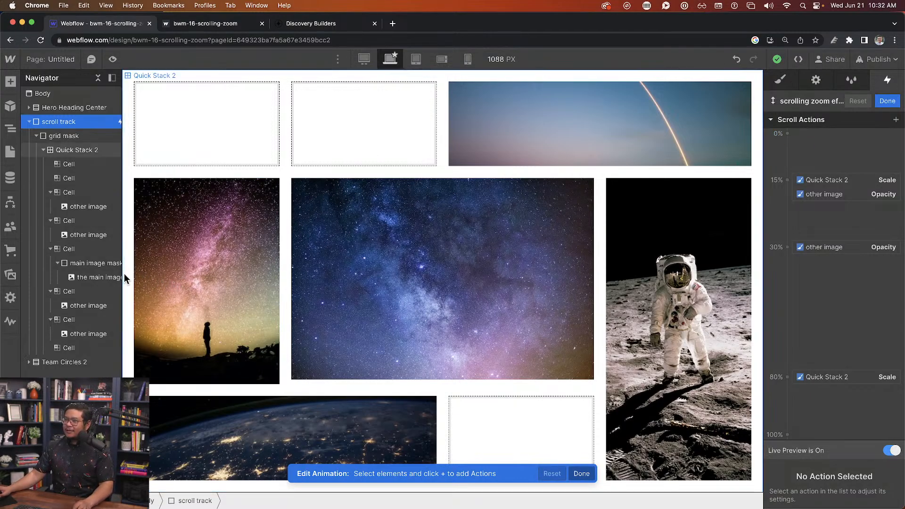
# Add a Scale action for "the main image" at the 15% keyframe, with X and Y set to 1.5.
pyautogui.click(100, 278)
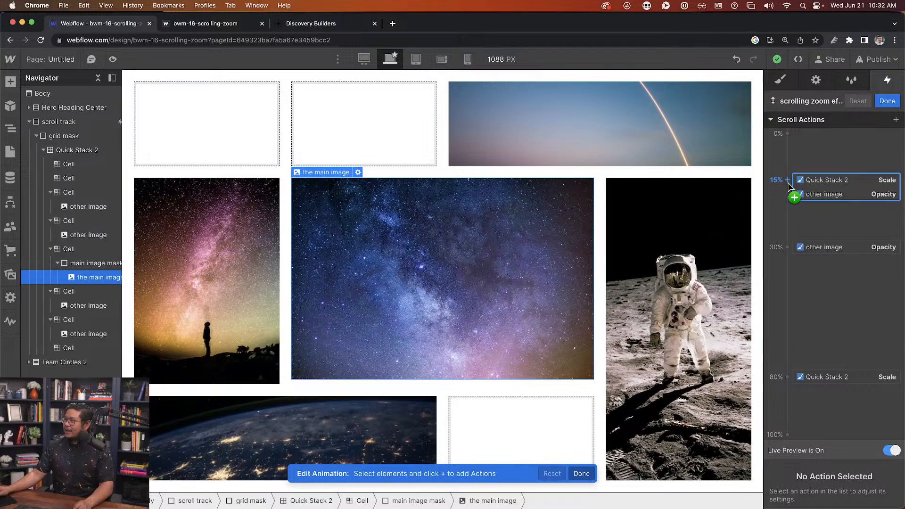
pyautogui.click(788, 181)
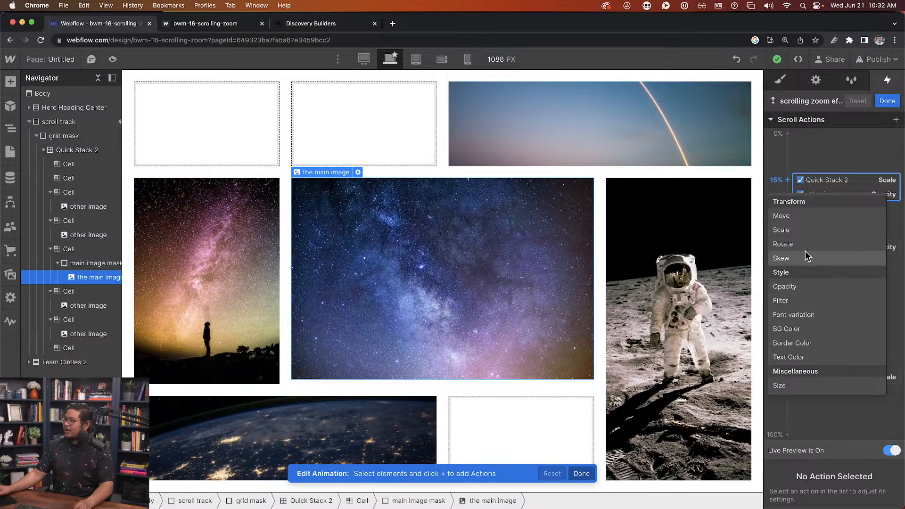
pyautogui.click(805, 230)
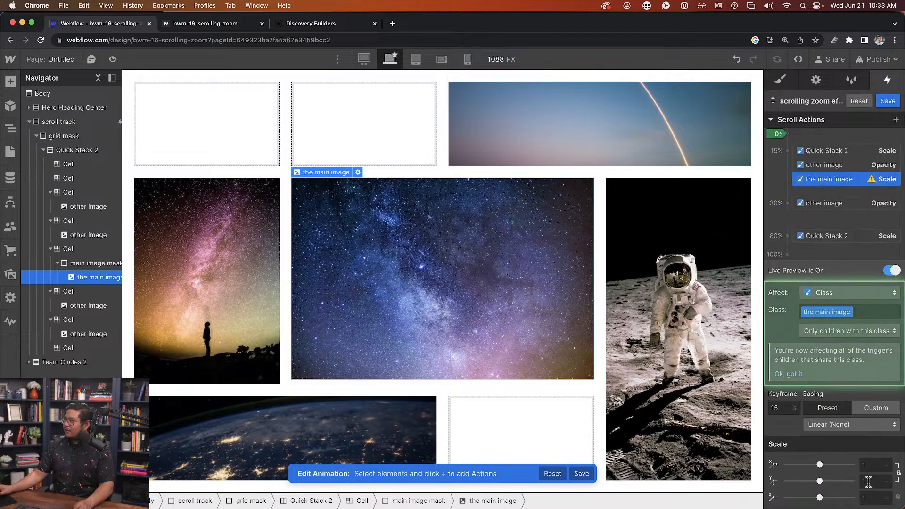
pyautogui.click(872, 466)
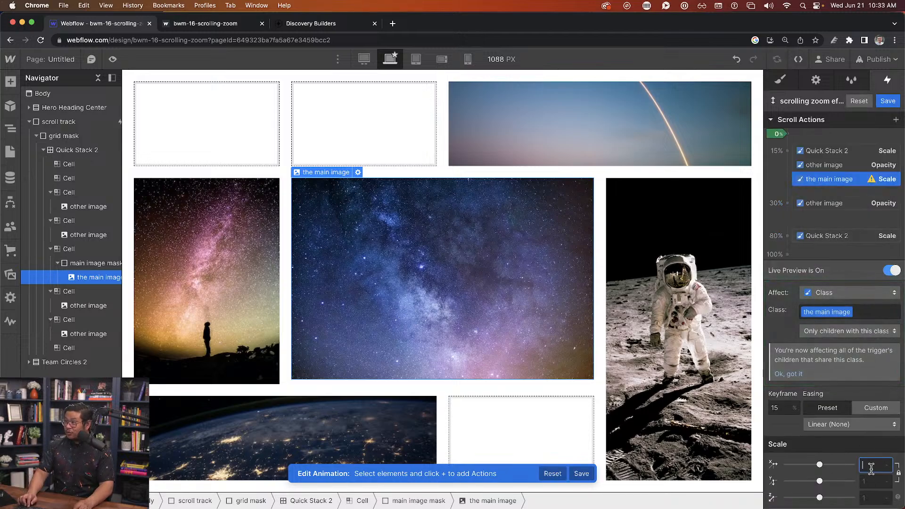
pyautogui.write('1.5')
pyautogui.press('Return')
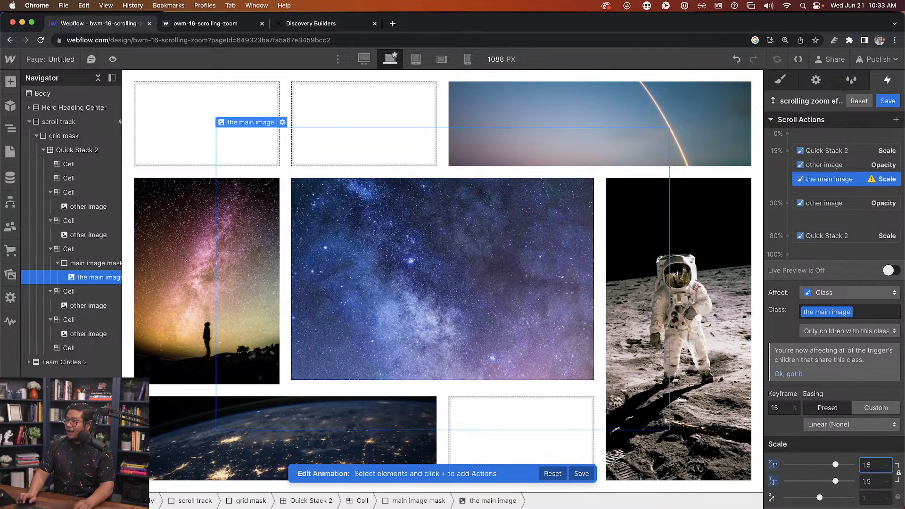
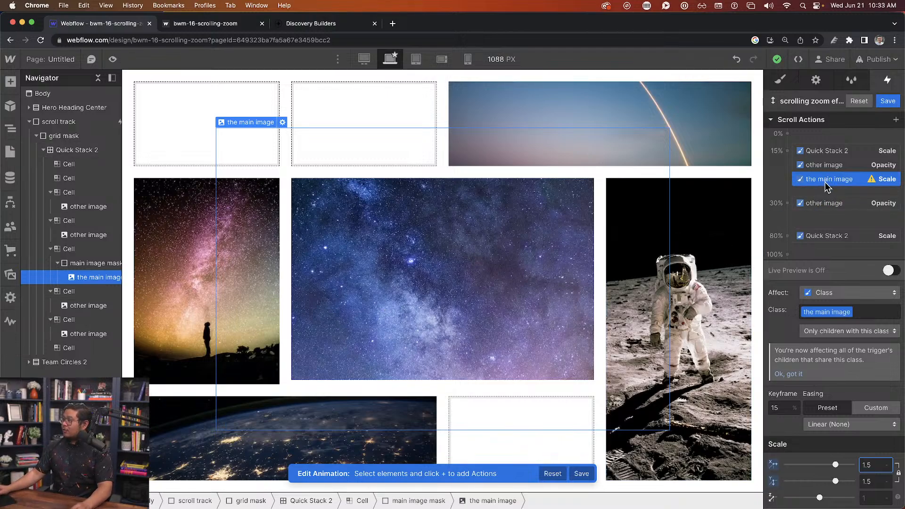
# Add a second Scale action for "the main image" at the 80% keyframe, with X and Y set to 1.
pyautogui.click(789, 239)
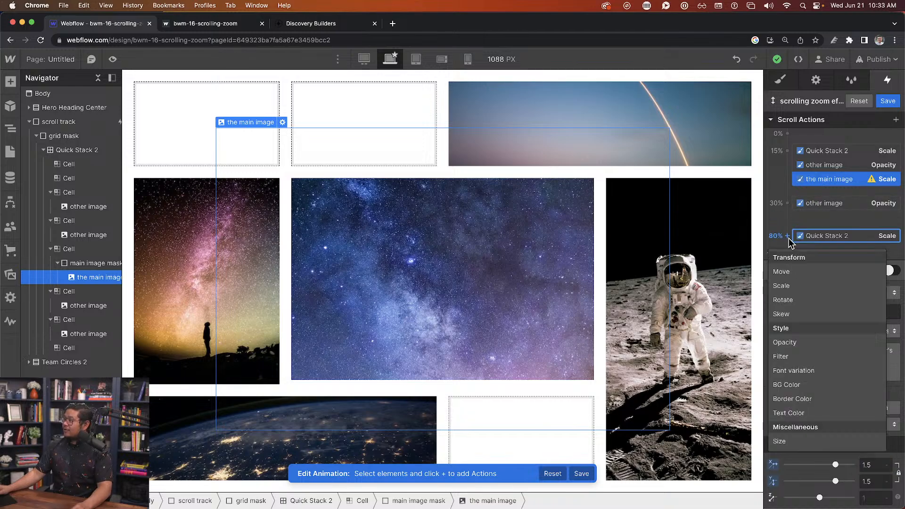
pyautogui.click(792, 287)
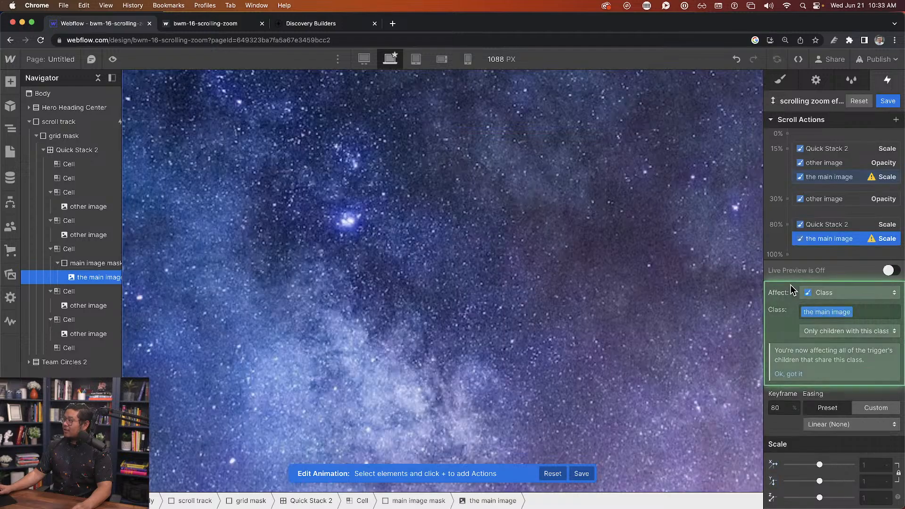
pyautogui.click(875, 465)
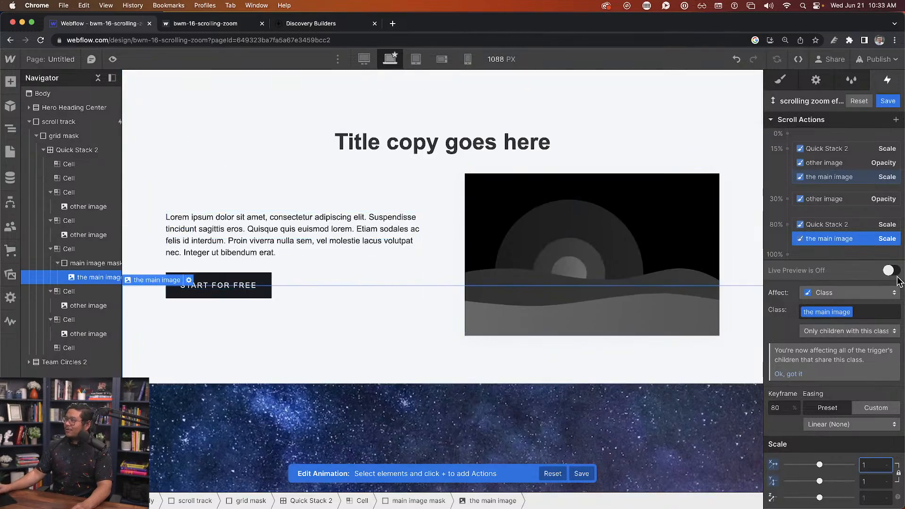
# Turn on Live Preview and examine how the main image scales inside its mask as the page scrolls.
pyautogui.click(889, 270)
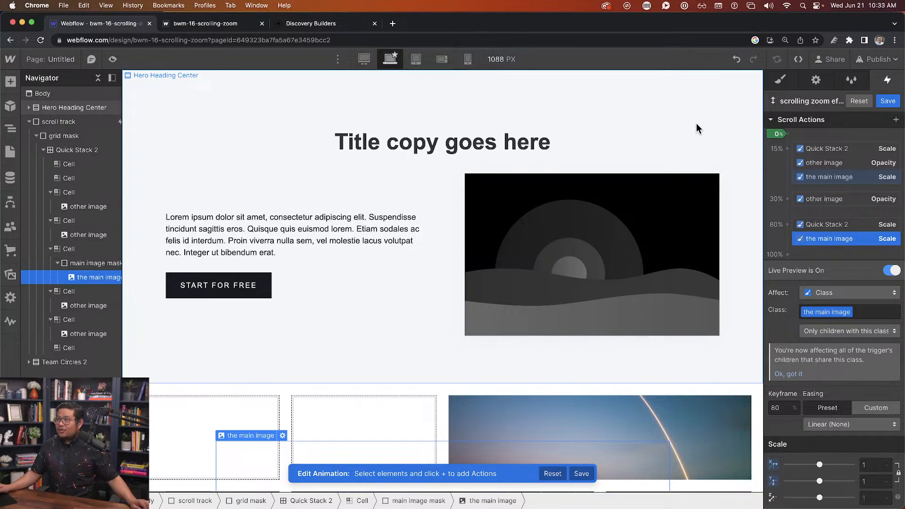
pyautogui.scroll(-3, 698, 128)
pyautogui.scroll(-5, 698, 128)
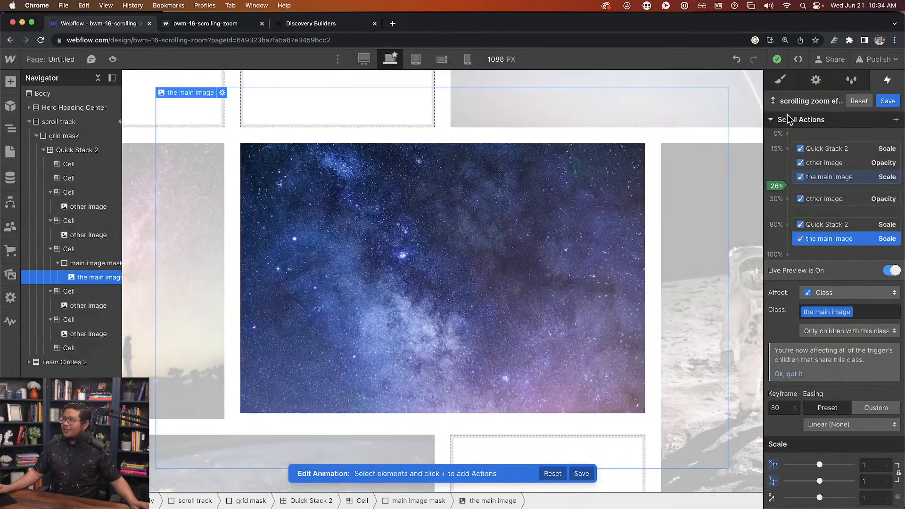
pyautogui.scroll(-1, 739, 161)
pyautogui.scroll(-5, 739, 160)
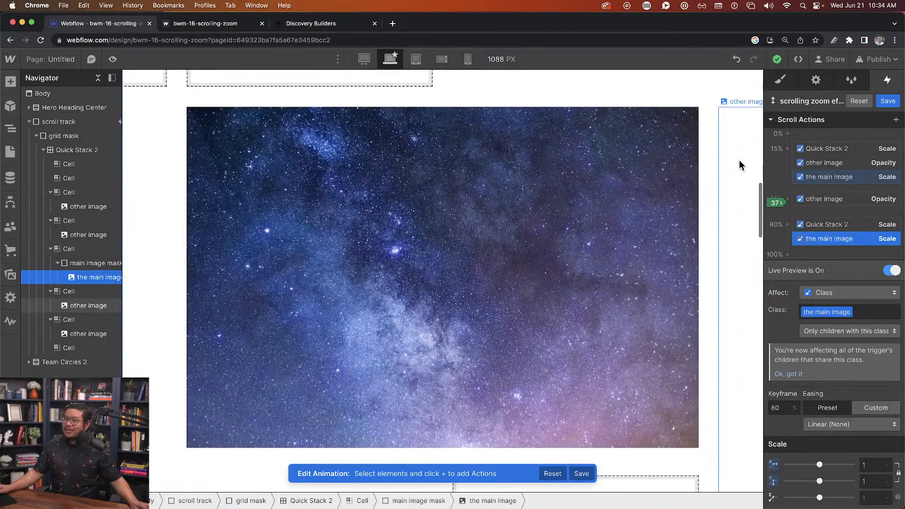
pyautogui.scroll(-1, 739, 159)
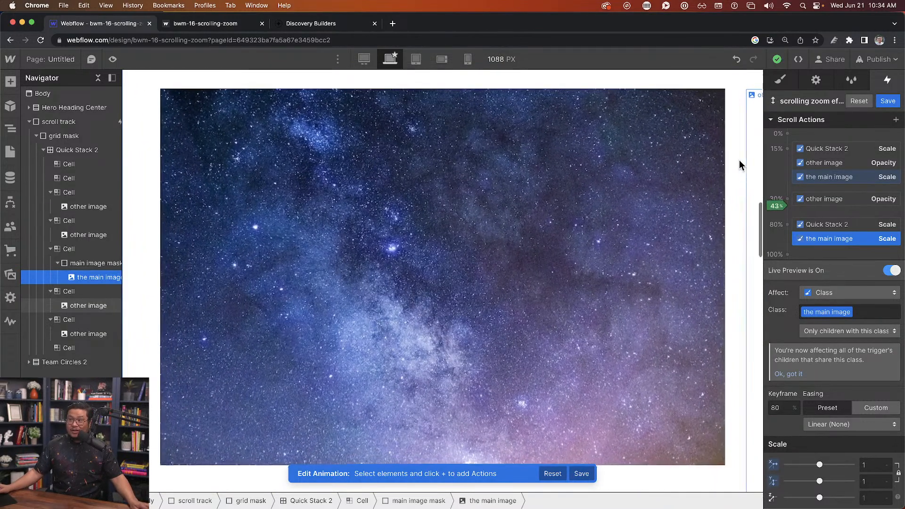
# Move the second Scale action of "the main image" to the 70% keyframe.
pyautogui.scroll(-4, 739, 161)
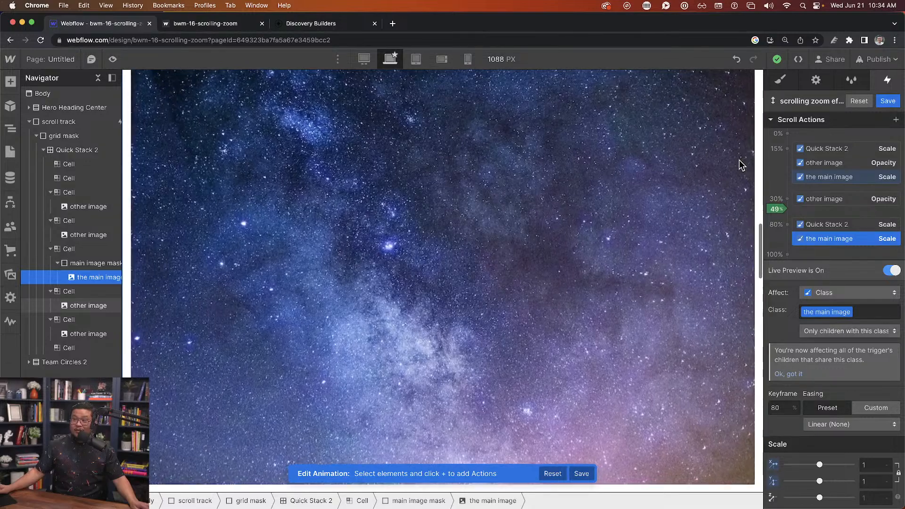
pyautogui.scroll(-7, 739, 159)
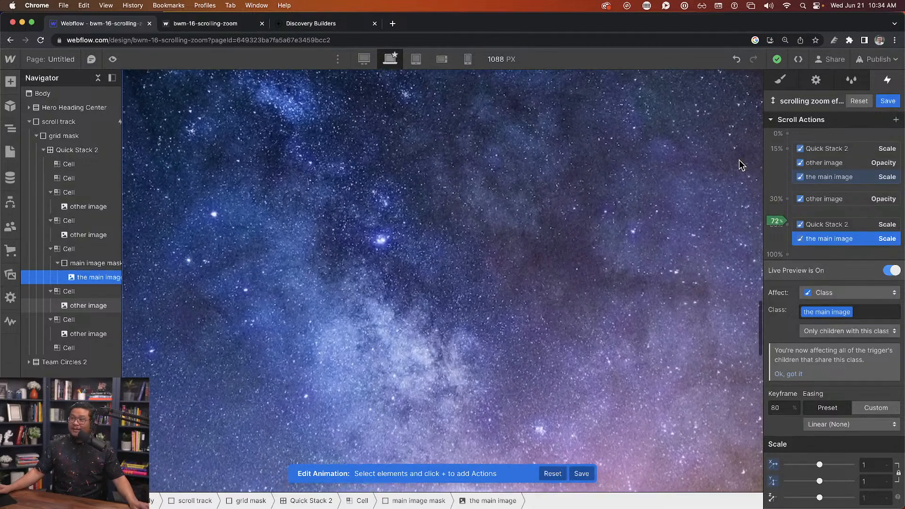
pyautogui.scroll(-5, 739, 159)
pyautogui.scroll(7, 739, 159)
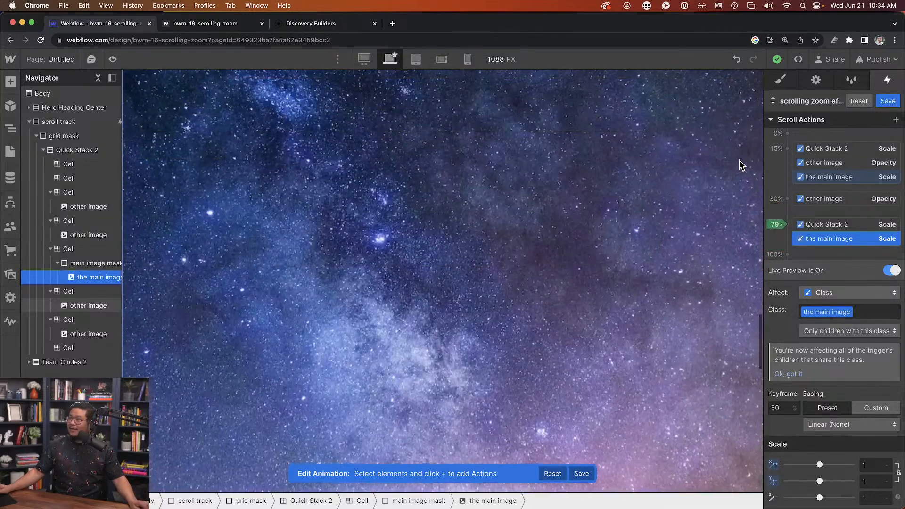
pyautogui.scroll(3, 757, 205)
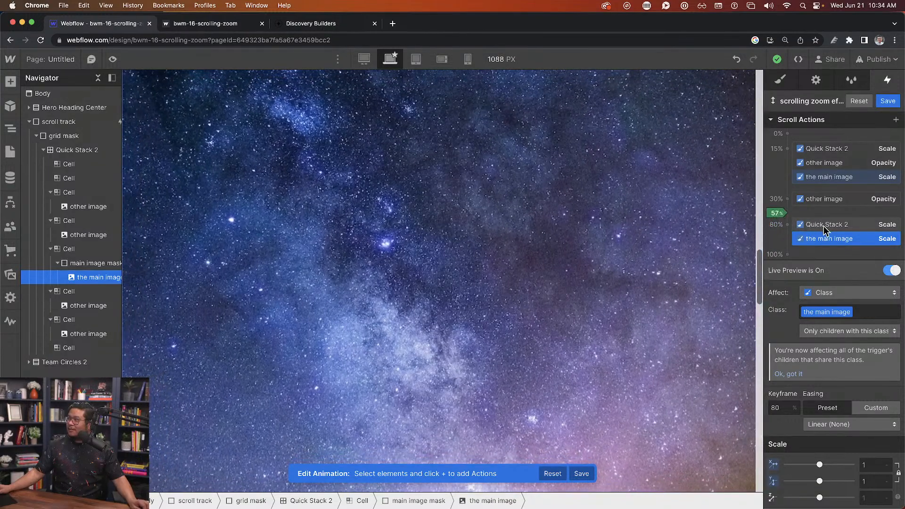
pyautogui.click(828, 240)
pyautogui.click(782, 407)
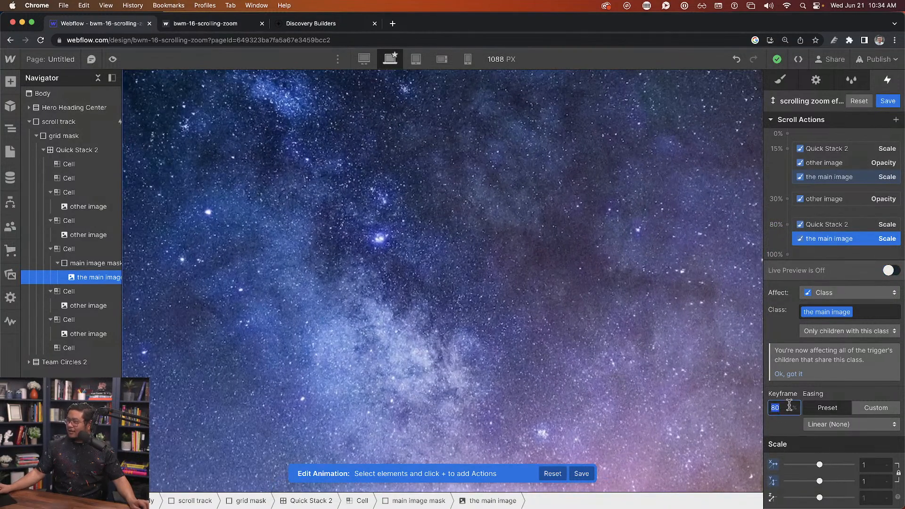
pyautogui.write('70')
pyautogui.press('Return')
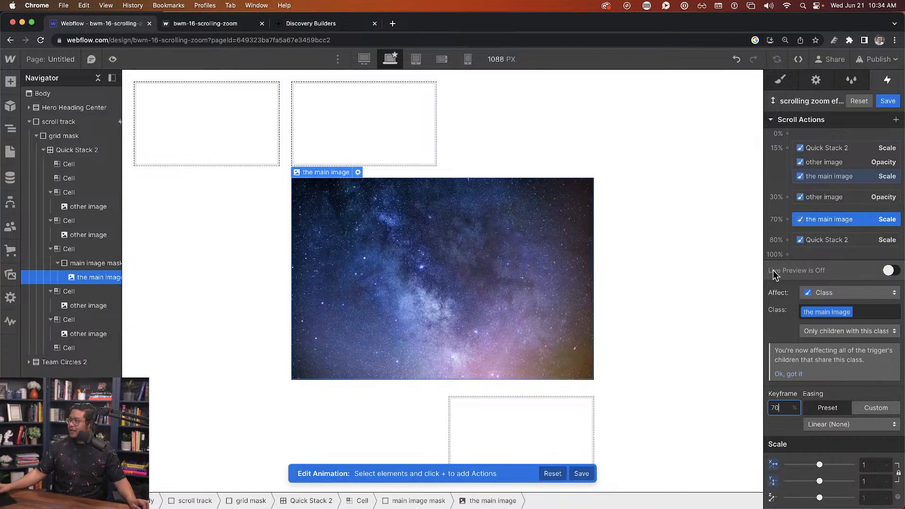
# Turn on Live Preview and check the main image's scaling through the scroll track down to the Team section.
pyautogui.click(890, 270)
pyautogui.scroll(-5, 714, 222)
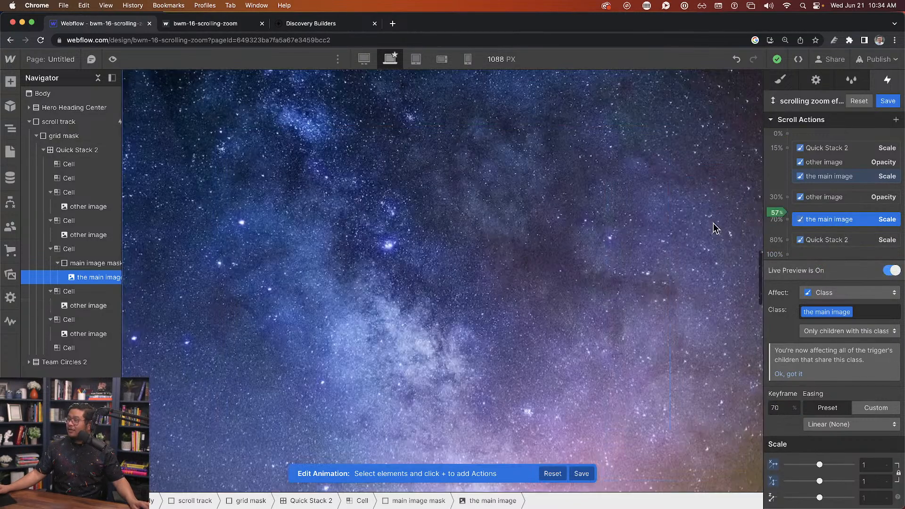
pyautogui.scroll(5, 712, 223)
pyautogui.scroll(-4, 711, 223)
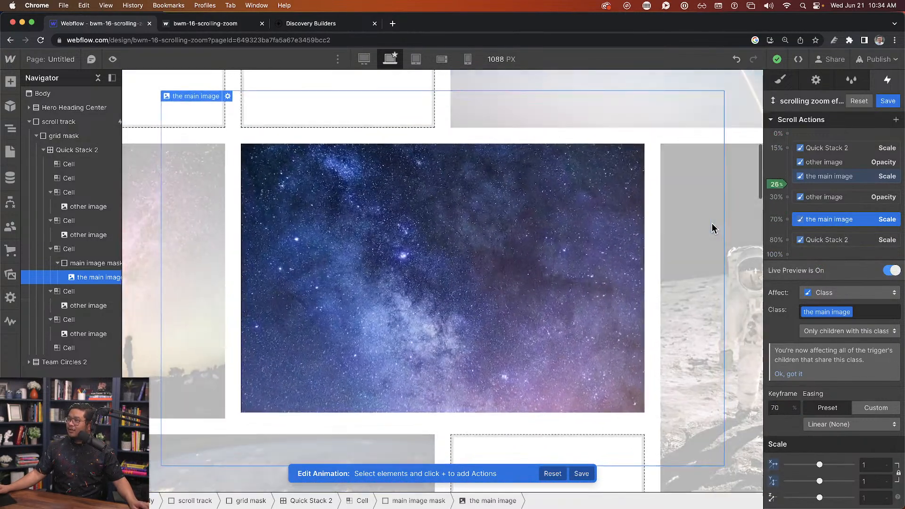
pyautogui.scroll(-4, 711, 224)
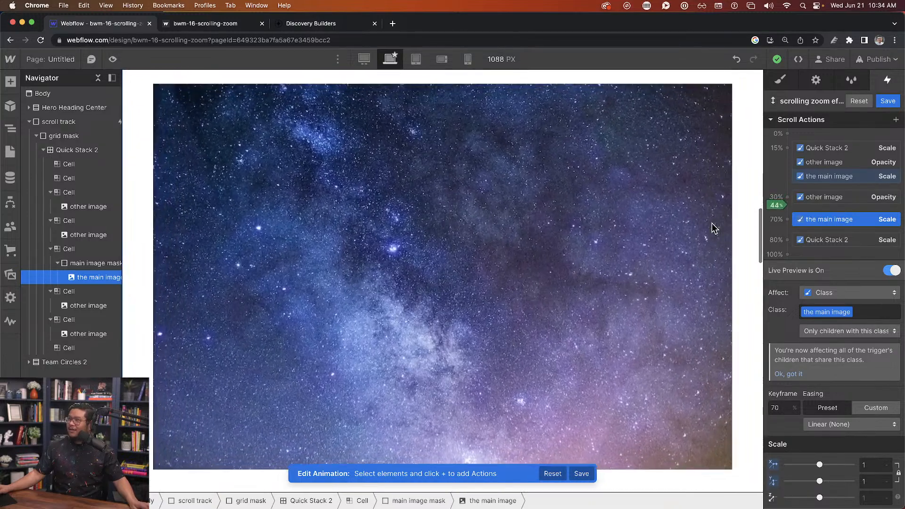
pyautogui.scroll(-6, 712, 228)
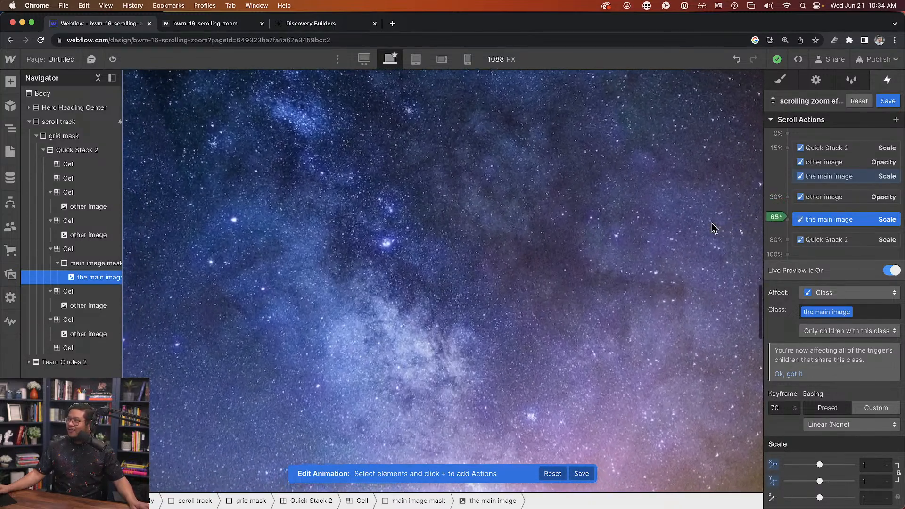
pyautogui.scroll(-2, 711, 228)
pyautogui.scroll(-3, 712, 229)
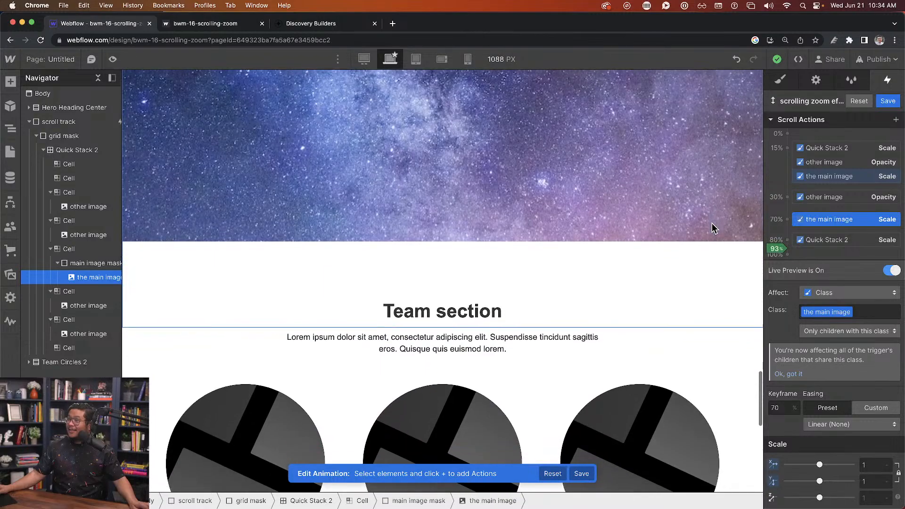
# Enter page preview mode and review the complete zoom effect from the hero section to the Team section and back.
pyautogui.click(112, 60)
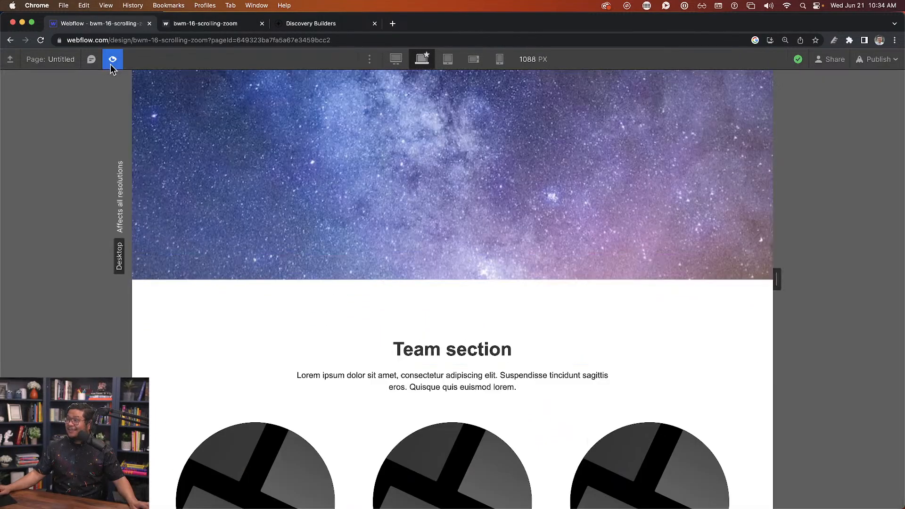
pyautogui.scroll(1, 472, 231)
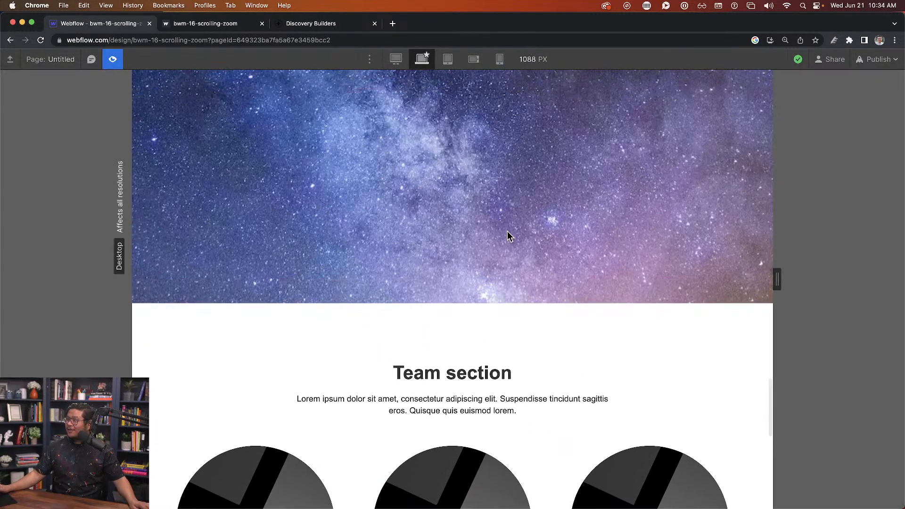
pyautogui.scroll(15, 509, 236)
pyautogui.scroll(-3, 508, 231)
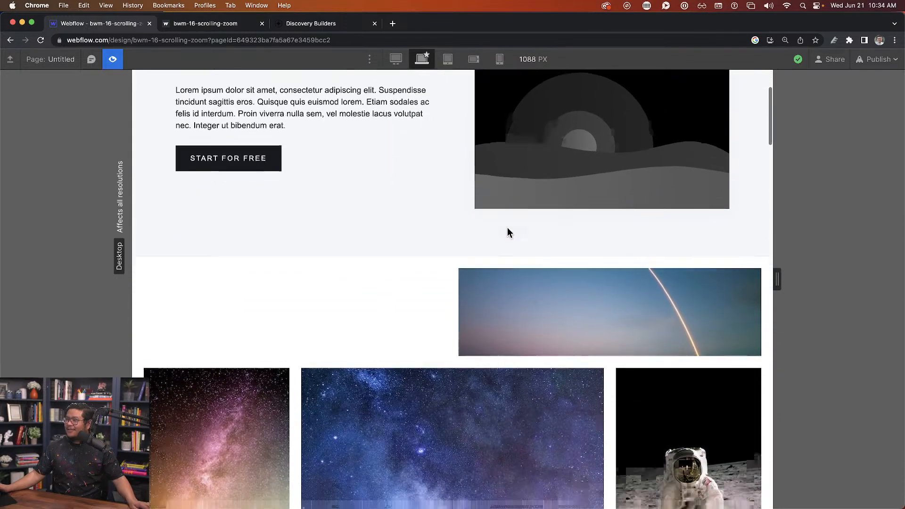
pyautogui.scroll(-5, 508, 231)
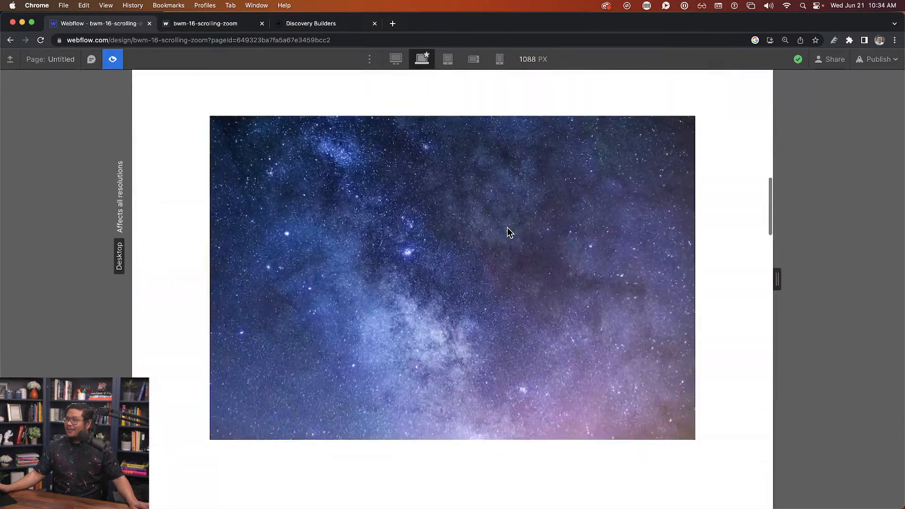
pyautogui.scroll(-8, 507, 228)
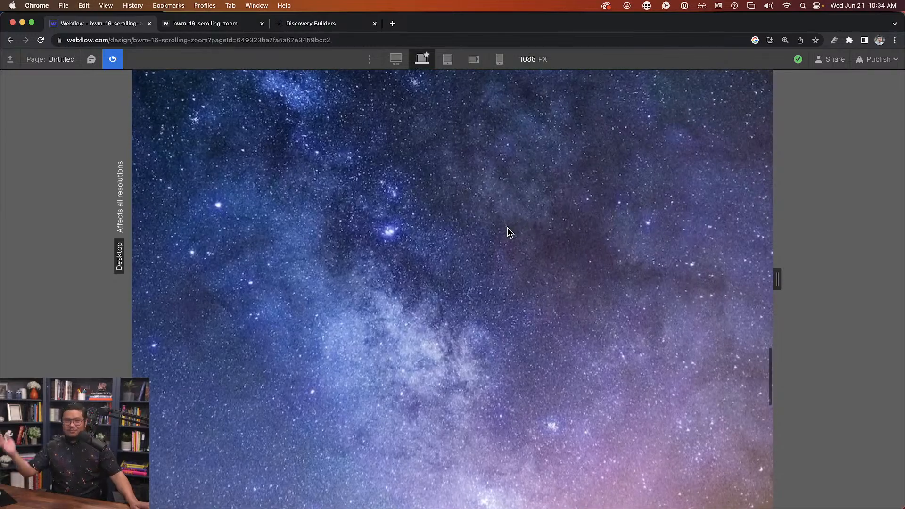
pyautogui.scroll(-10, 508, 228)
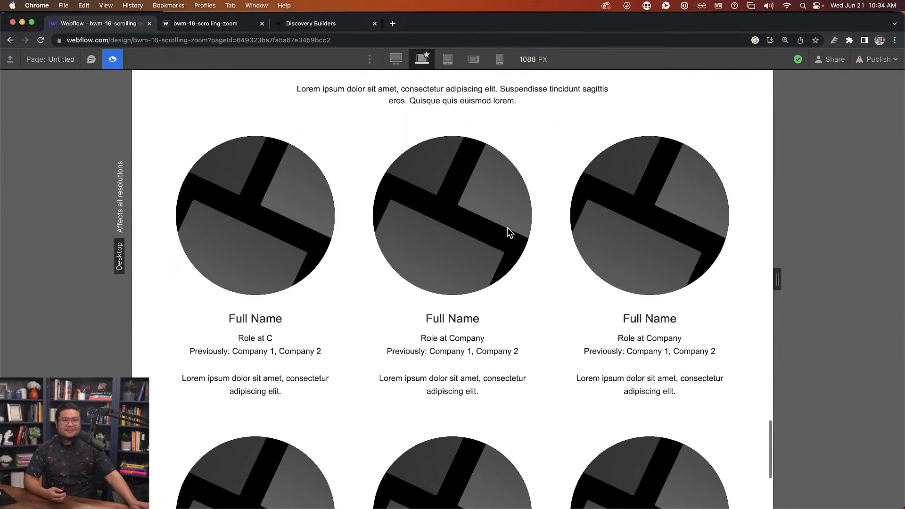
pyautogui.scroll(10, 507, 228)
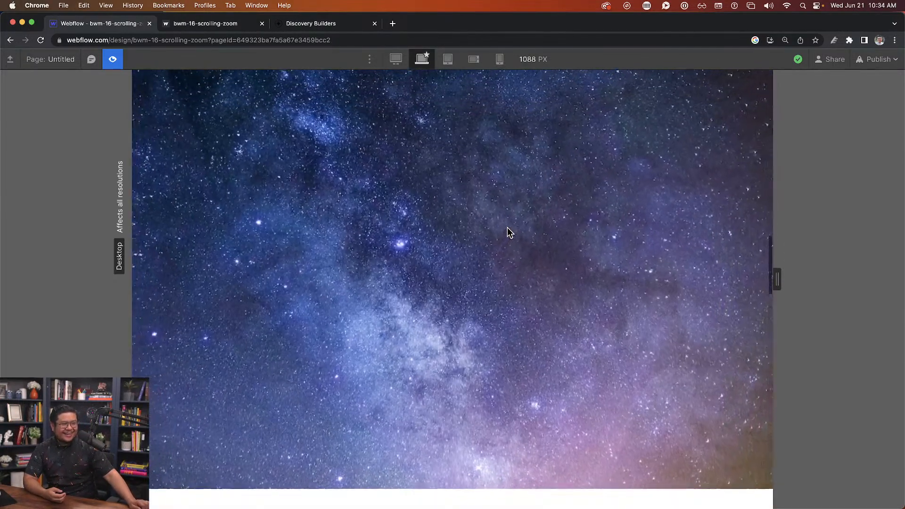
pyautogui.scroll(15, 507, 228)
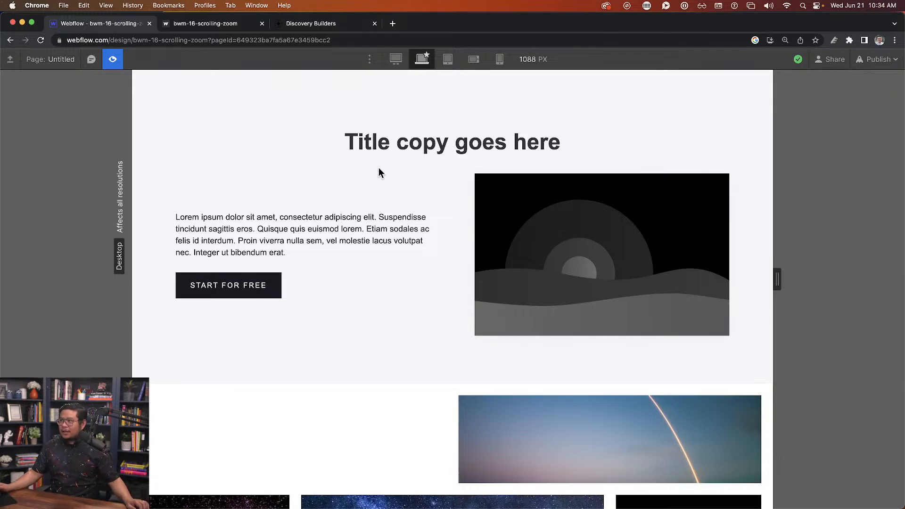
# Examine the zoom stages in the preview: the grid scaling, the surrounding images fading and the main image filling the frame.
pyautogui.scroll(-7, 380, 173)
pyautogui.scroll(3, 381, 173)
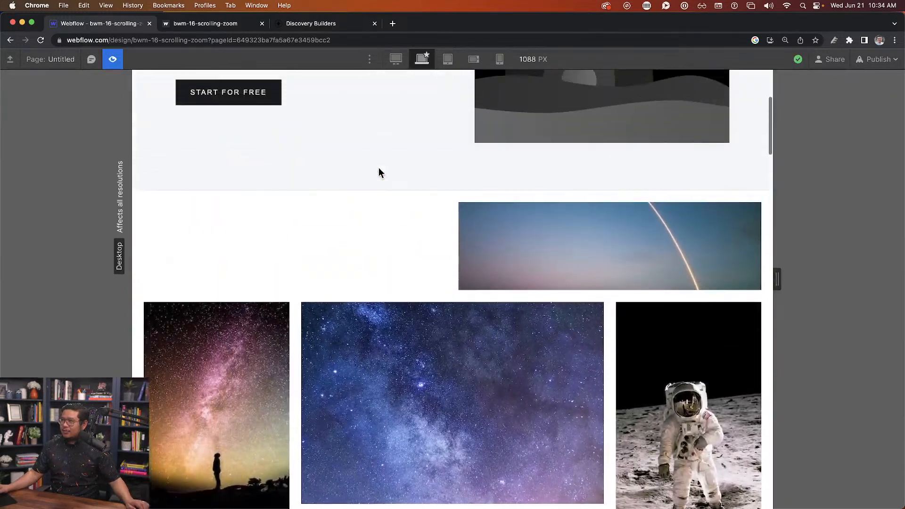
pyautogui.scroll(-3, 380, 173)
pyautogui.scroll(3, 378, 171)
pyautogui.scroll(-2, 359, 165)
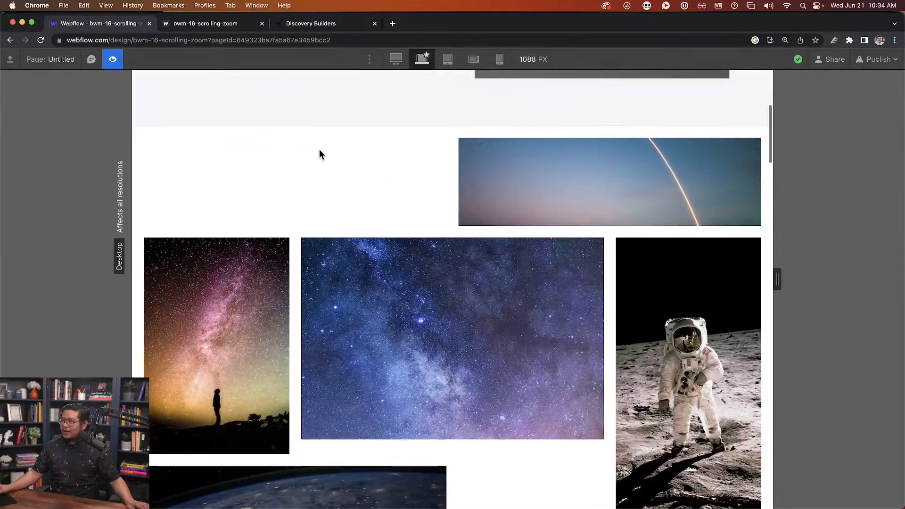
pyautogui.scroll(-3, 319, 155)
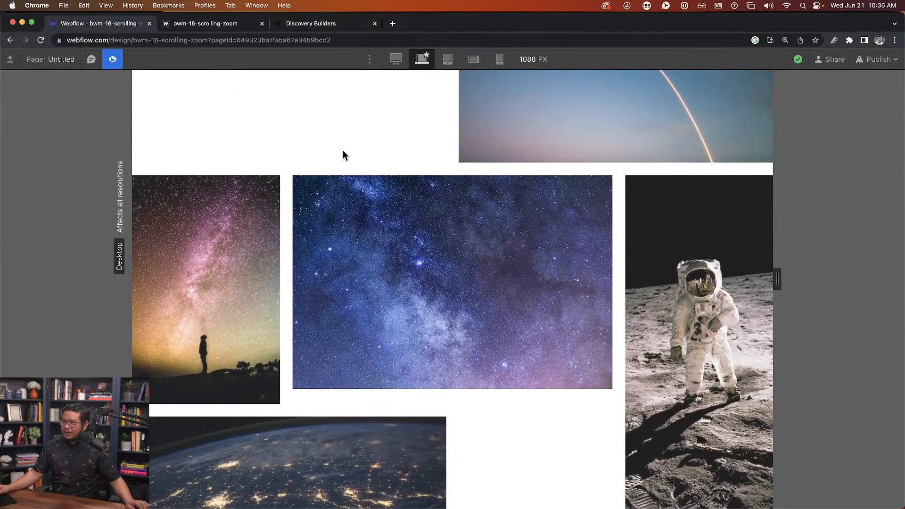
pyautogui.scroll(-1, 377, 222)
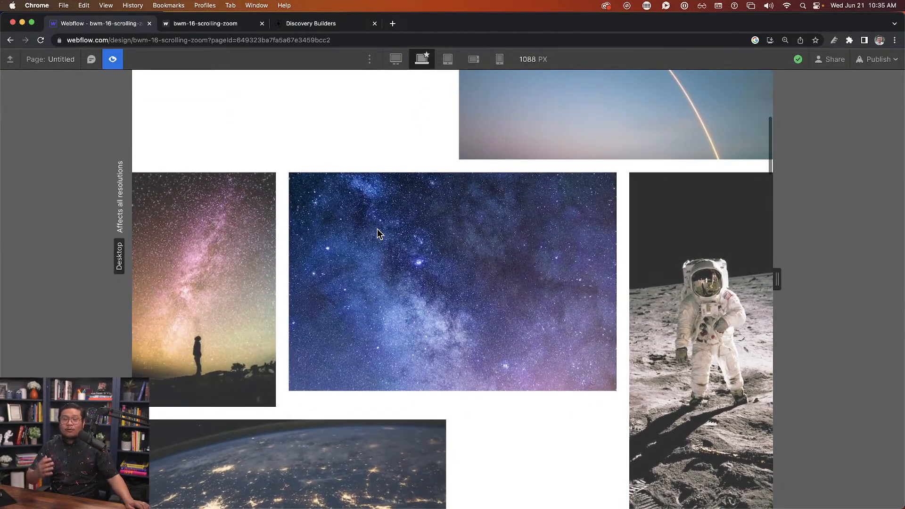
pyautogui.scroll(-3, 378, 231)
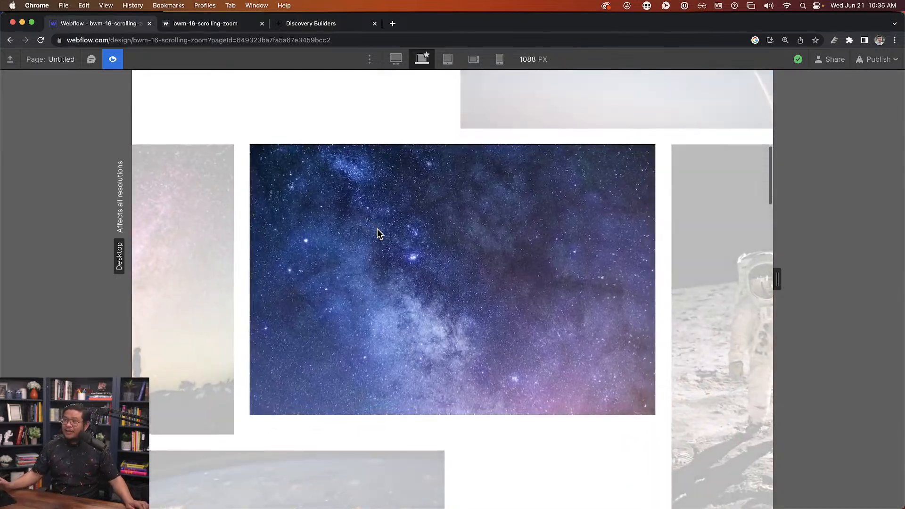
pyautogui.scroll(-3, 377, 229)
pyautogui.scroll(-2, 377, 228)
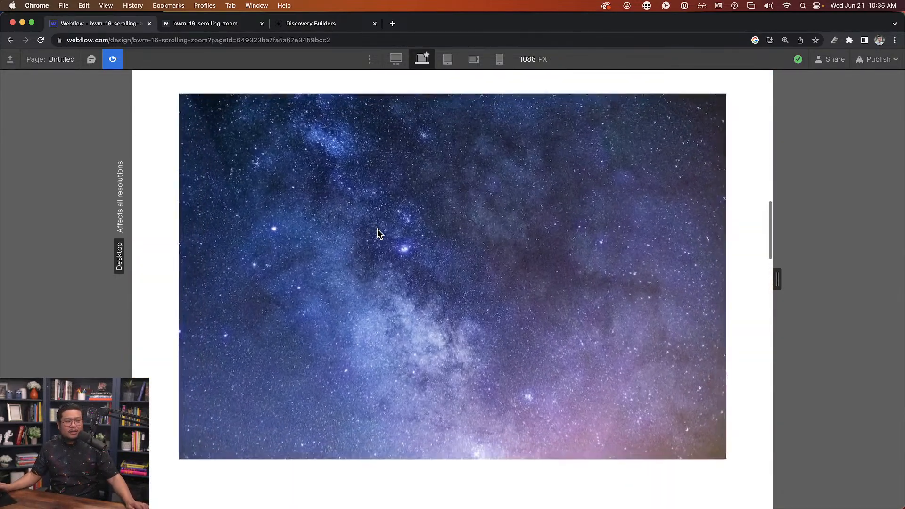
pyautogui.scroll(-5, 377, 229)
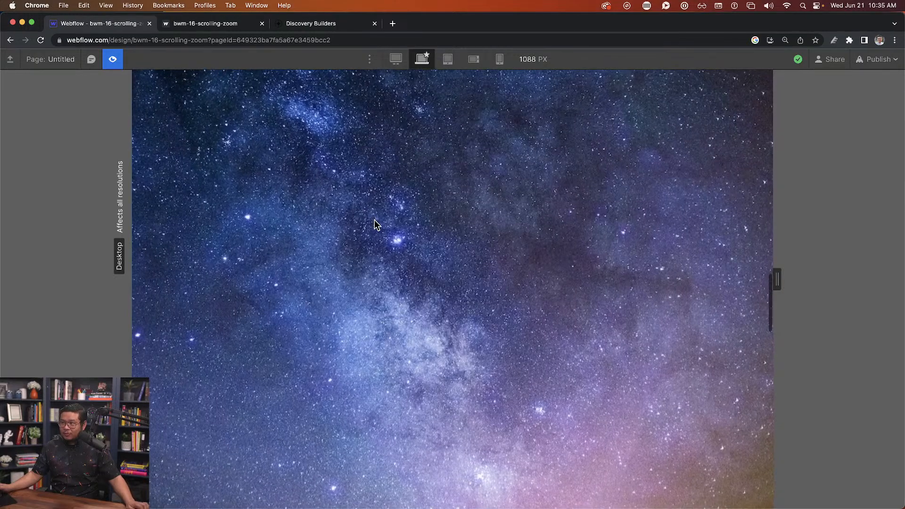
pyautogui.scroll(-8, 375, 220)
pyautogui.scroll(8, 374, 220)
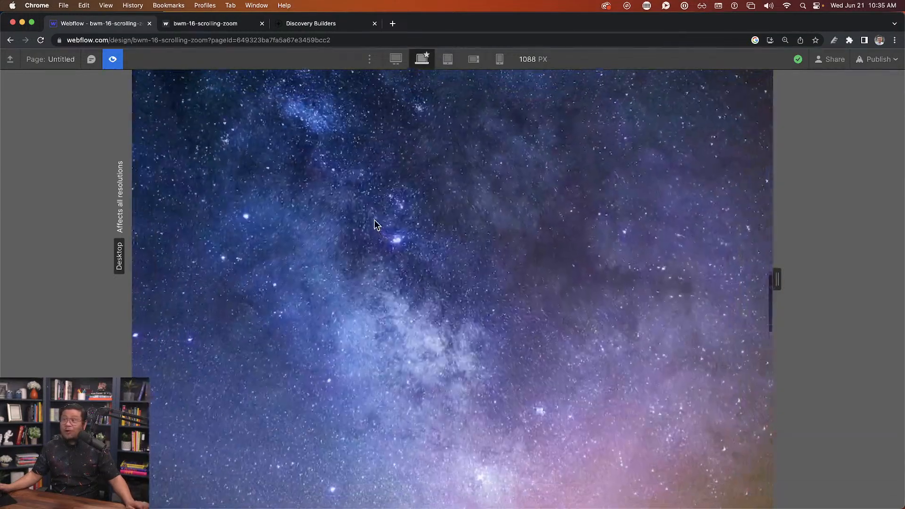
# Recheck the start of the zoom from the hero section, then exit preview mode.
pyautogui.scroll(10, 374, 221)
pyautogui.scroll(-2, 374, 221)
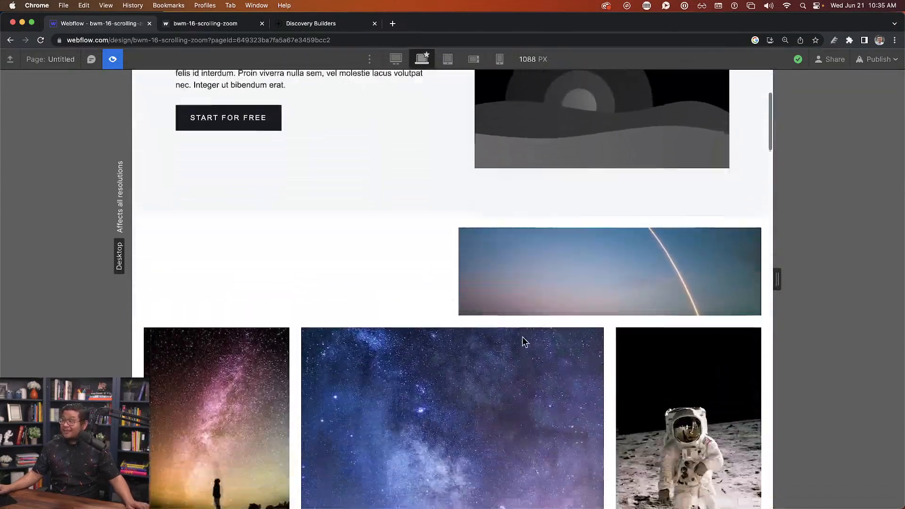
pyautogui.scroll(-6, 524, 340)
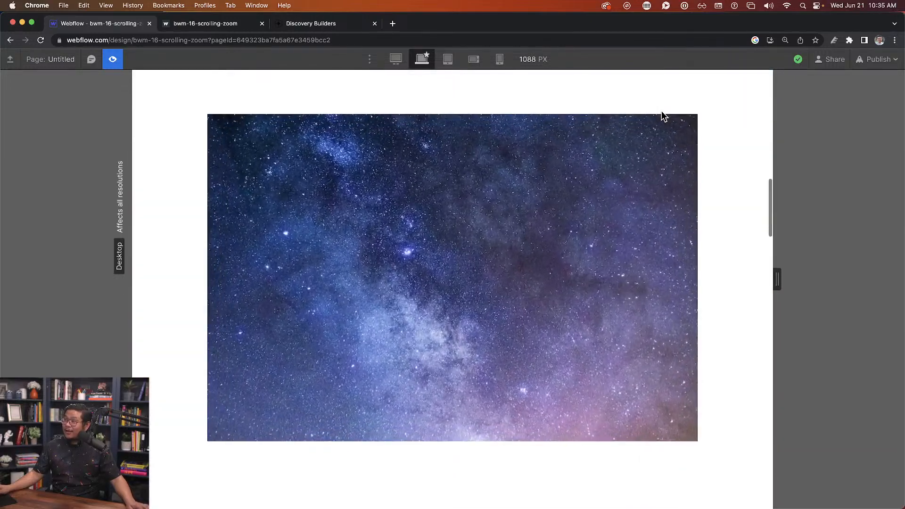
pyautogui.scroll(10, 519, 117)
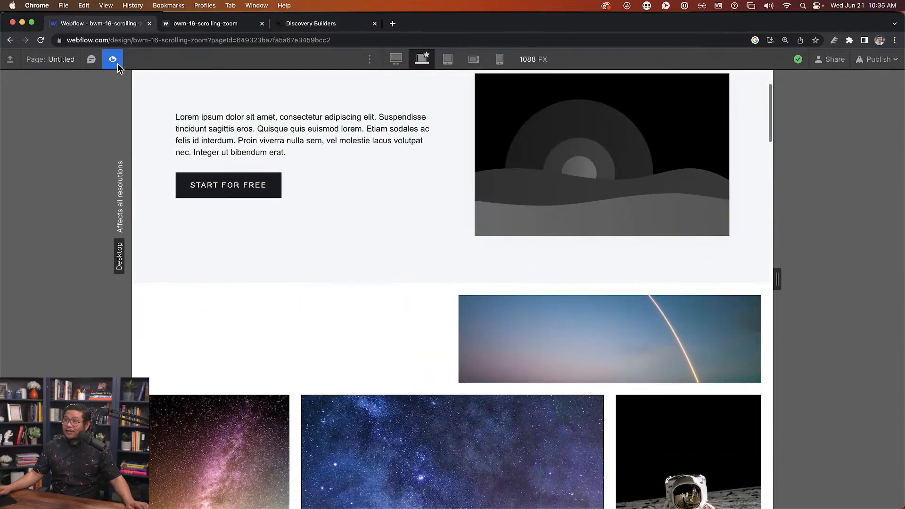
pyautogui.click(114, 60)
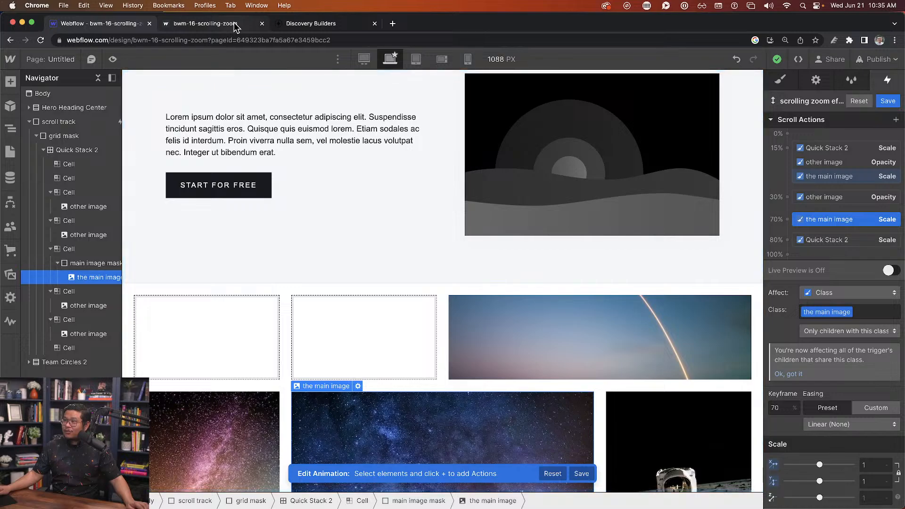
# Switch to the published bwm-16-scrolling-zoom page and examine how its grid images move and fade around the main image.
pyautogui.click(205, 23)
pyautogui.scroll(-5, 434, 386)
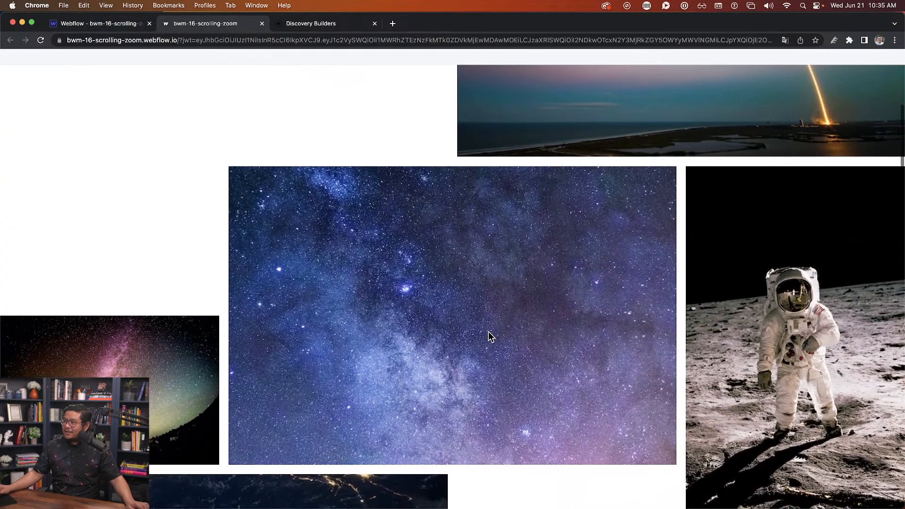
pyautogui.scroll(-5, 490, 322)
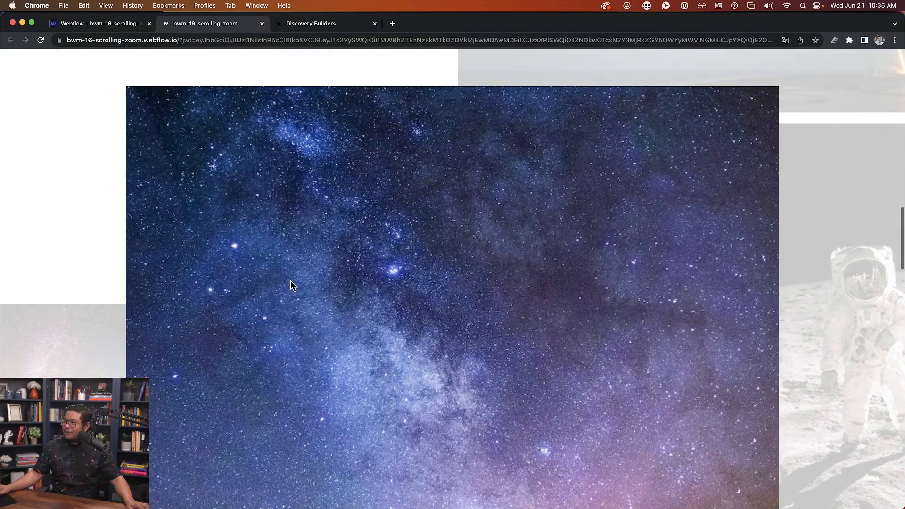
pyautogui.scroll(5, 290, 281)
pyautogui.scroll(-5, 290, 281)
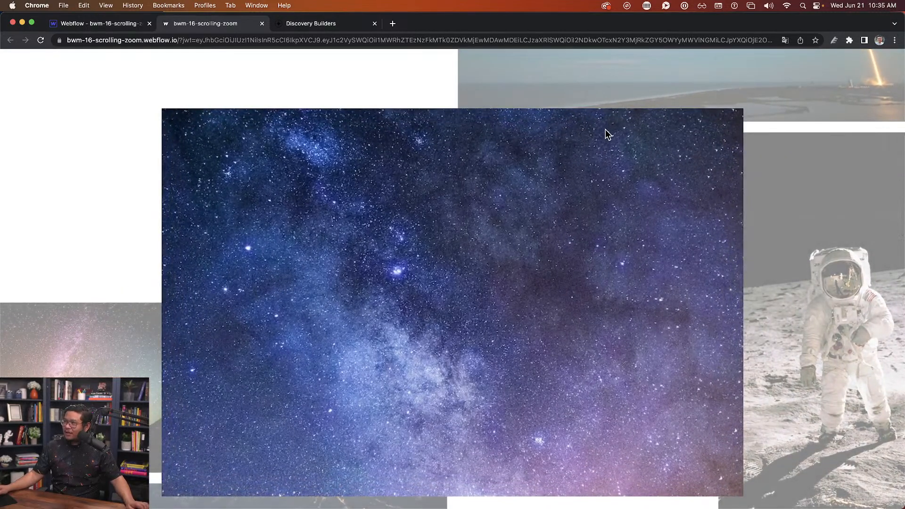
pyautogui.scroll(-3, 608, 134)
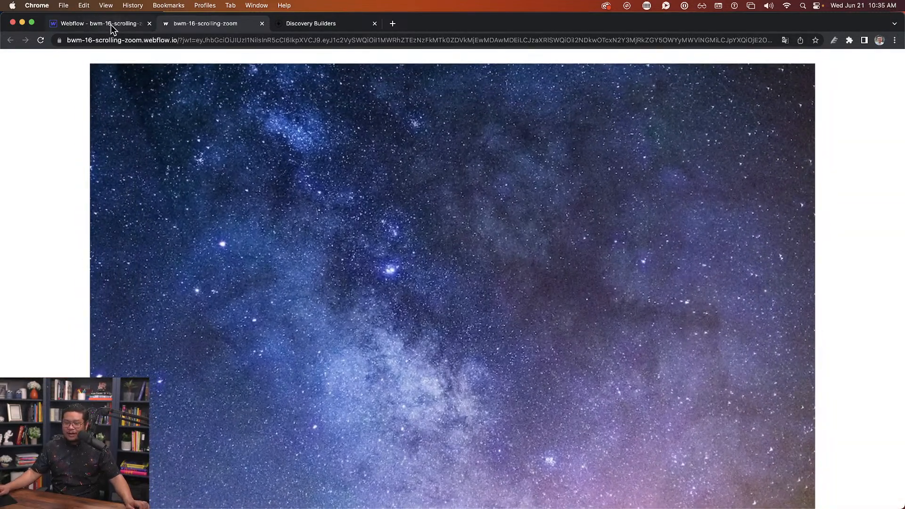